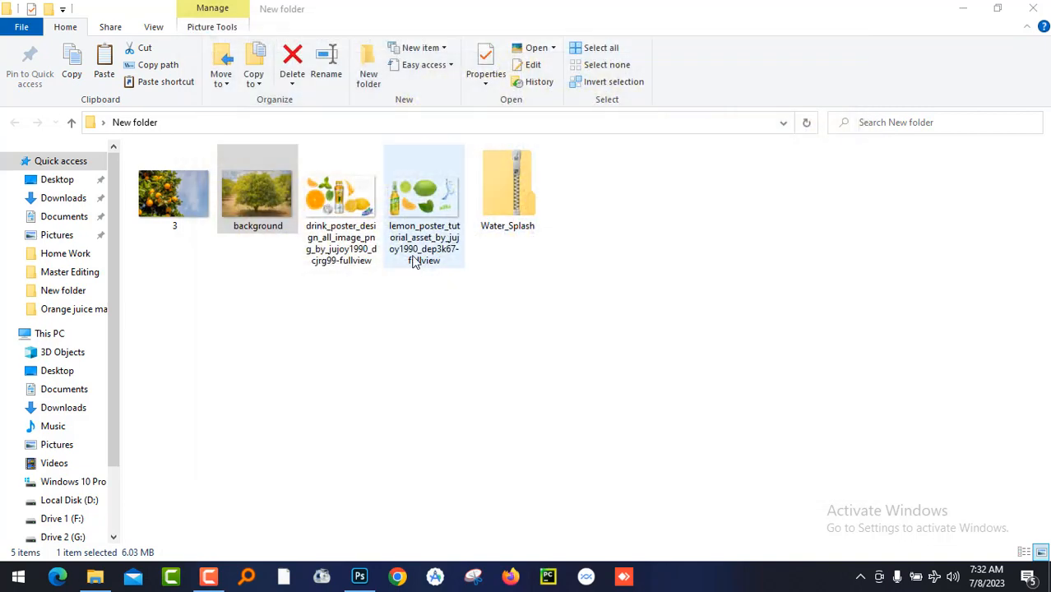
# - Open the drink_poster_design image from the folder in Adobe Photoshop 2020 and return to the Untitled-1 document
pyautogui.click(341, 206)
pyautogui.rightClick(345, 202)
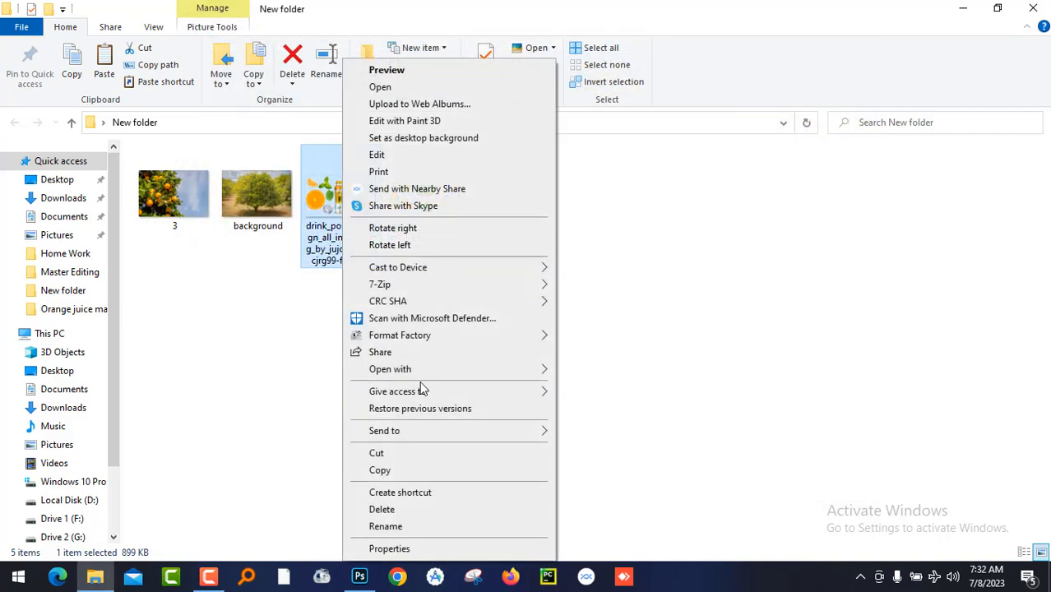
pyautogui.moveTo(428, 374)
pyautogui.click(602, 372)
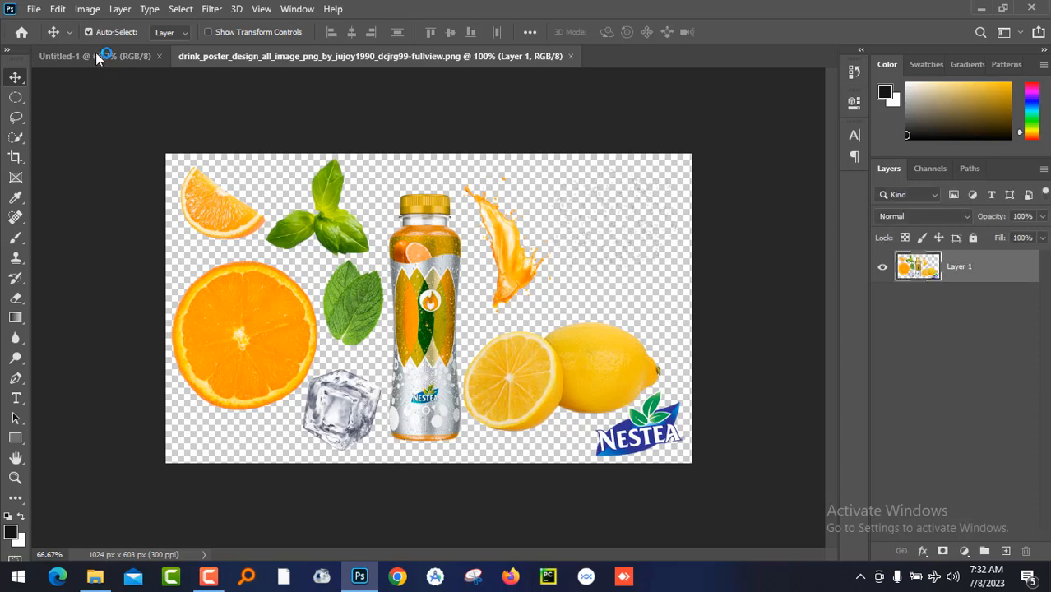
pyautogui.click(97, 56)
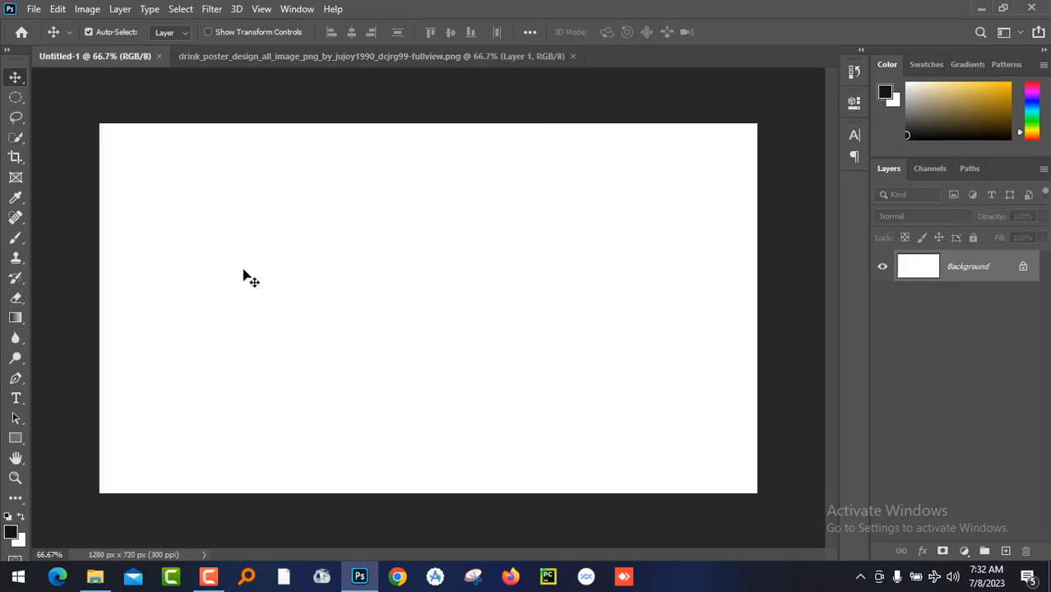
# - Open the lemon_poster_tutorial_asset image from the same folder in Adobe Photoshop 2020
pyautogui.click(90, 579)
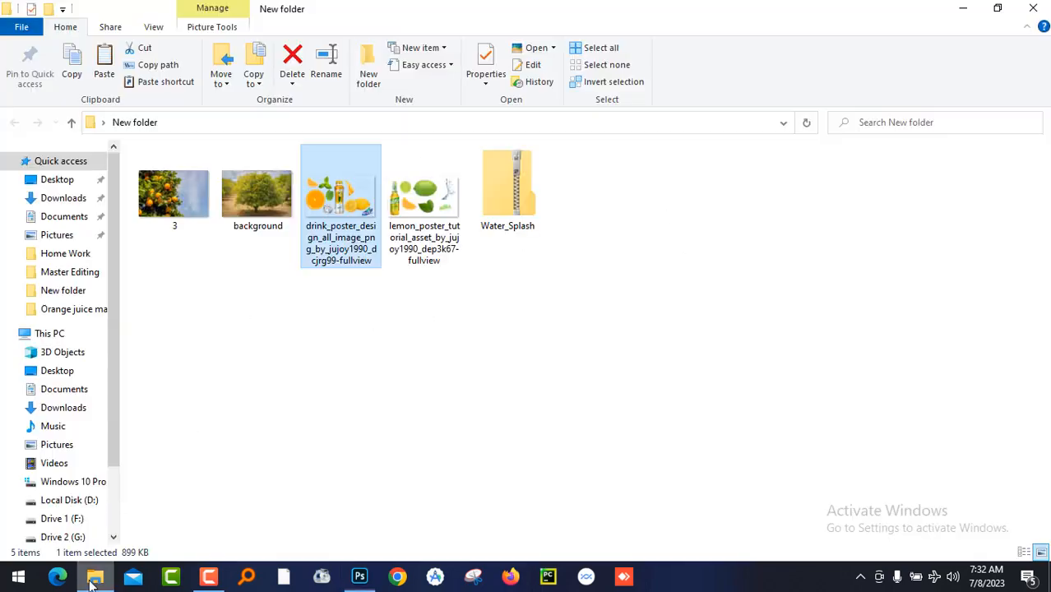
pyautogui.click(413, 221)
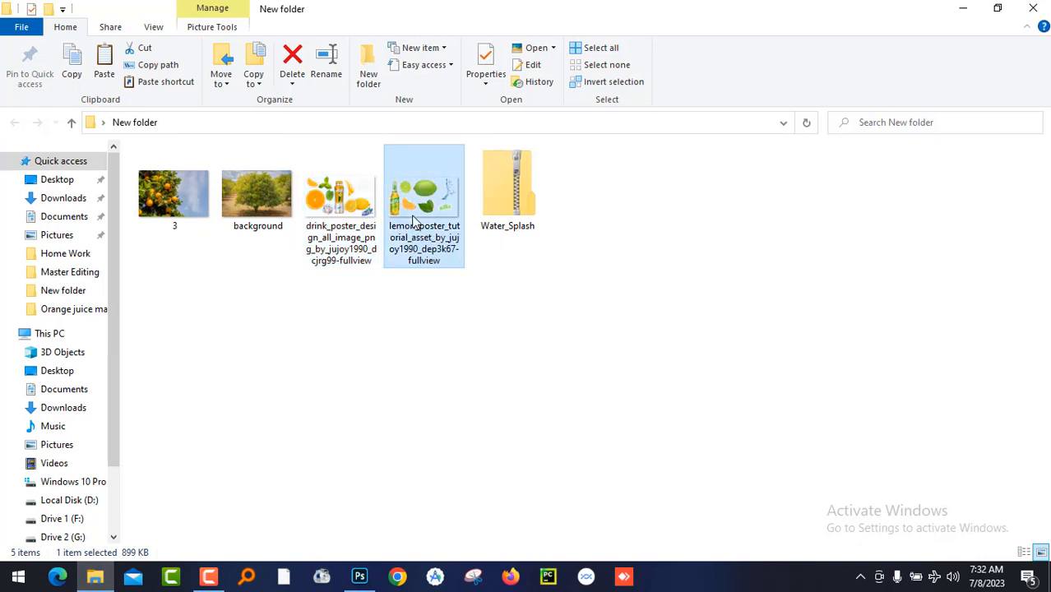
pyautogui.rightClick(413, 220)
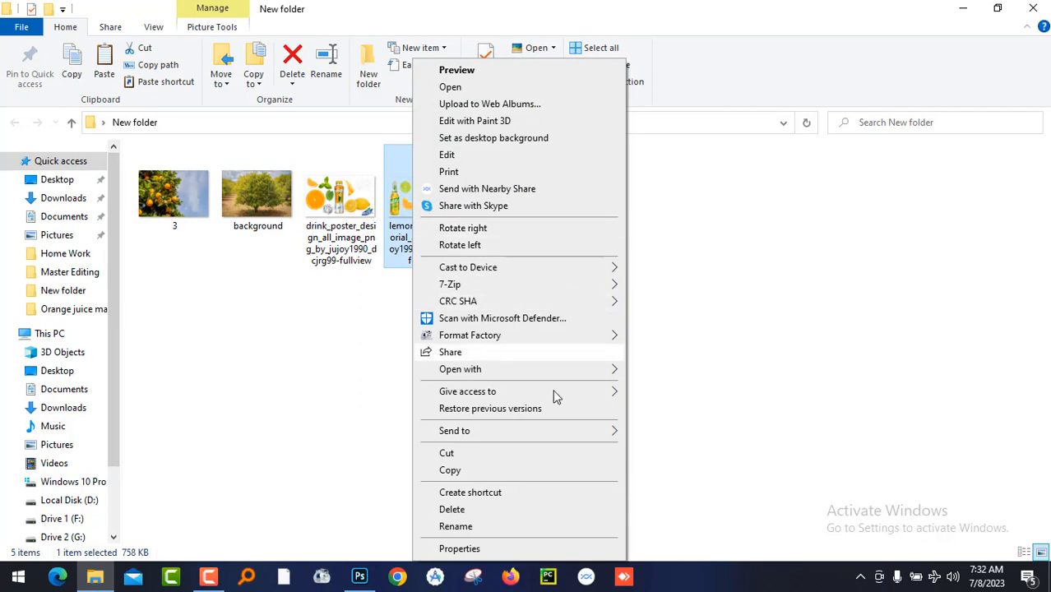
pyautogui.moveTo(564, 376)
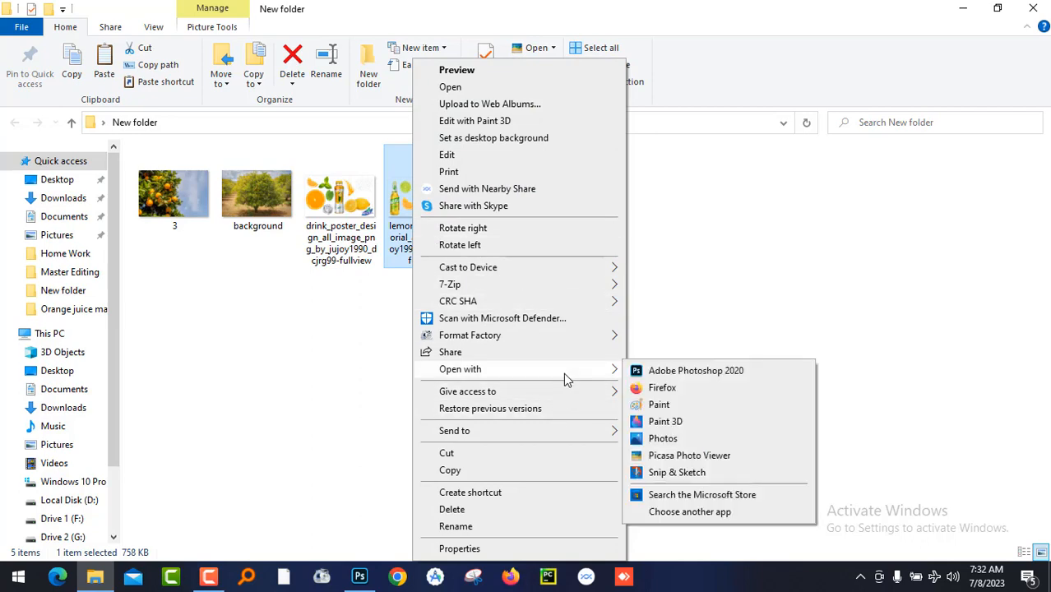
pyautogui.click(683, 371)
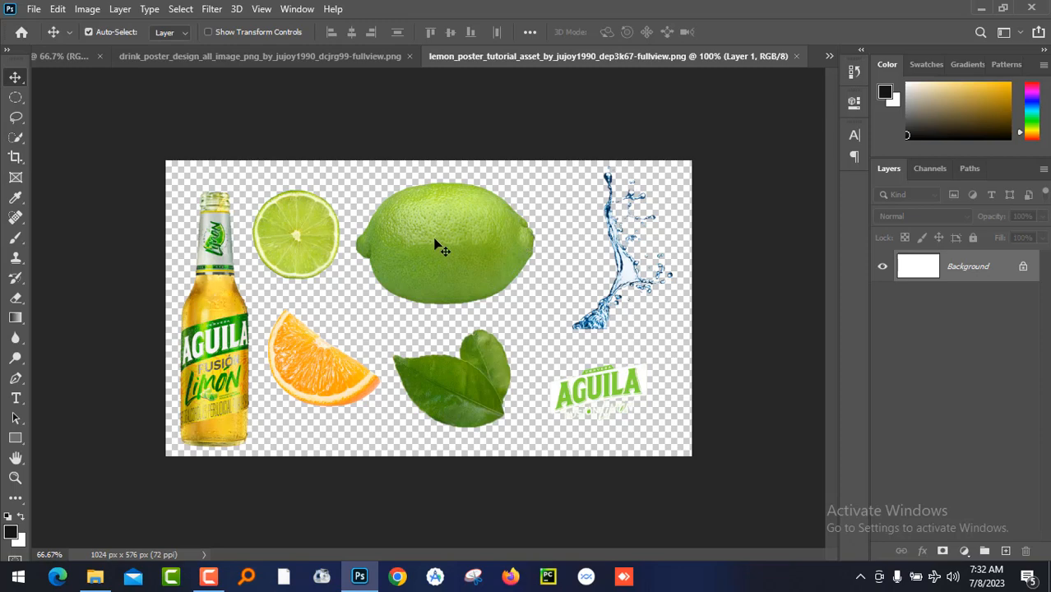
# - Cut the whole and halved lemons out of the drink poster image using a freehand Lasso selection
pyautogui.click(303, 56)
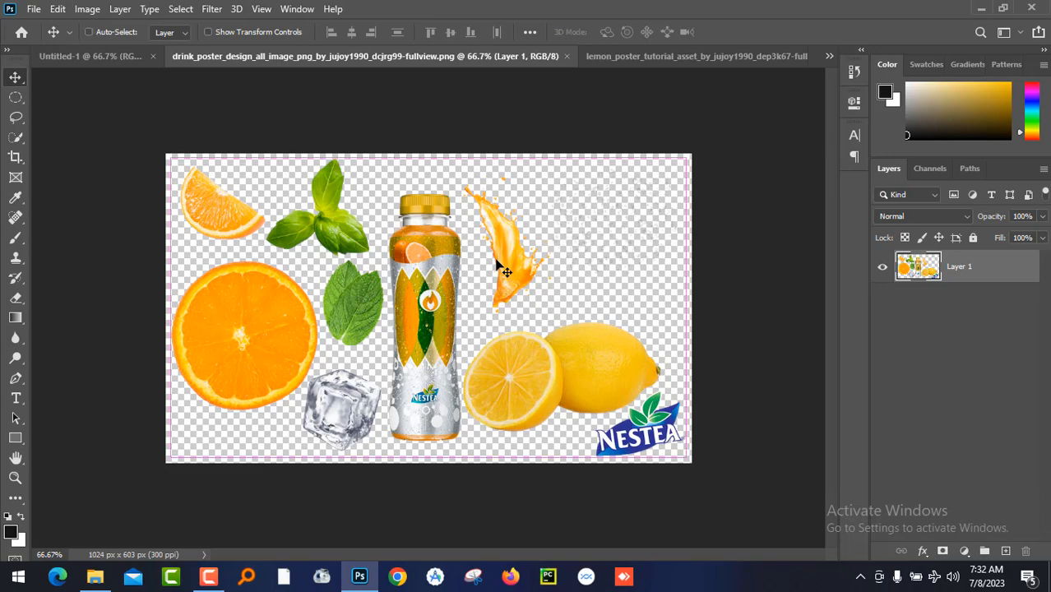
pyautogui.hotkey('ctrl', '+')
pyautogui.hotkey('ctrl', '+')
pyautogui.moveTo(651, 368); pyautogui.dragTo(289, 141)
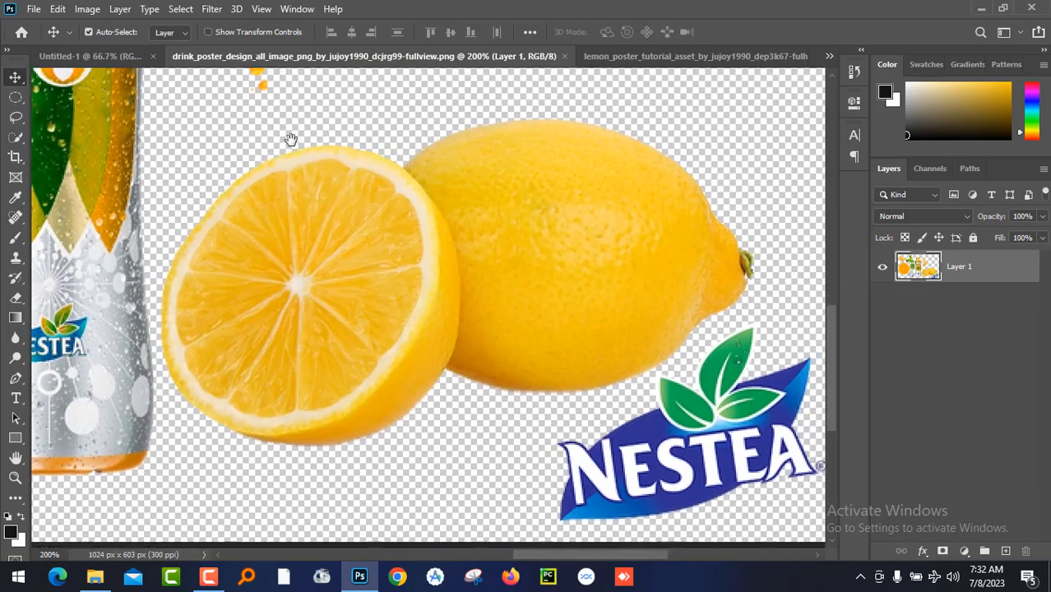
pyautogui.click(16, 117)
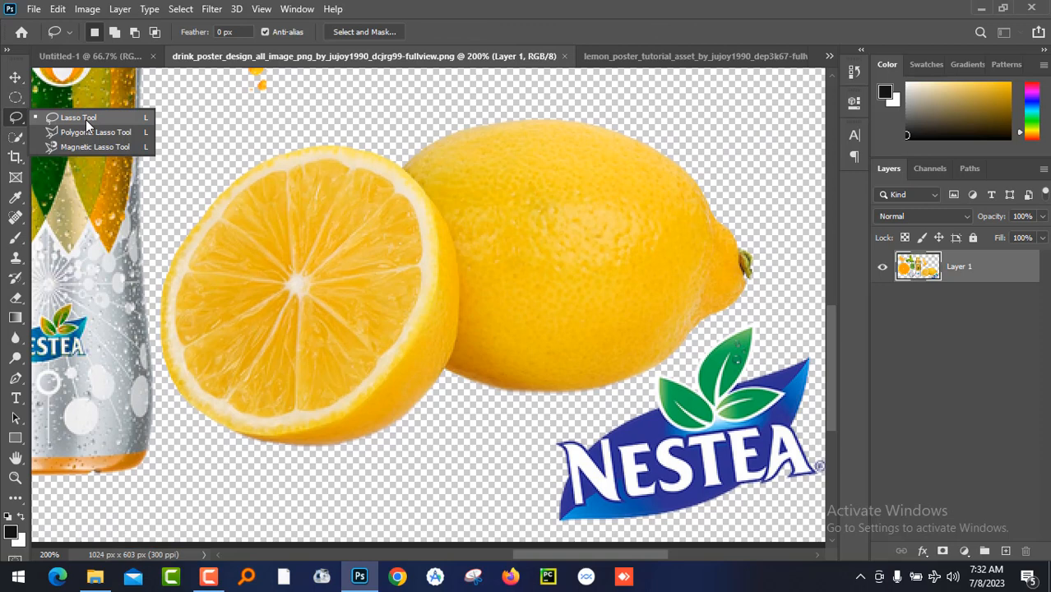
pyautogui.click(85, 119)
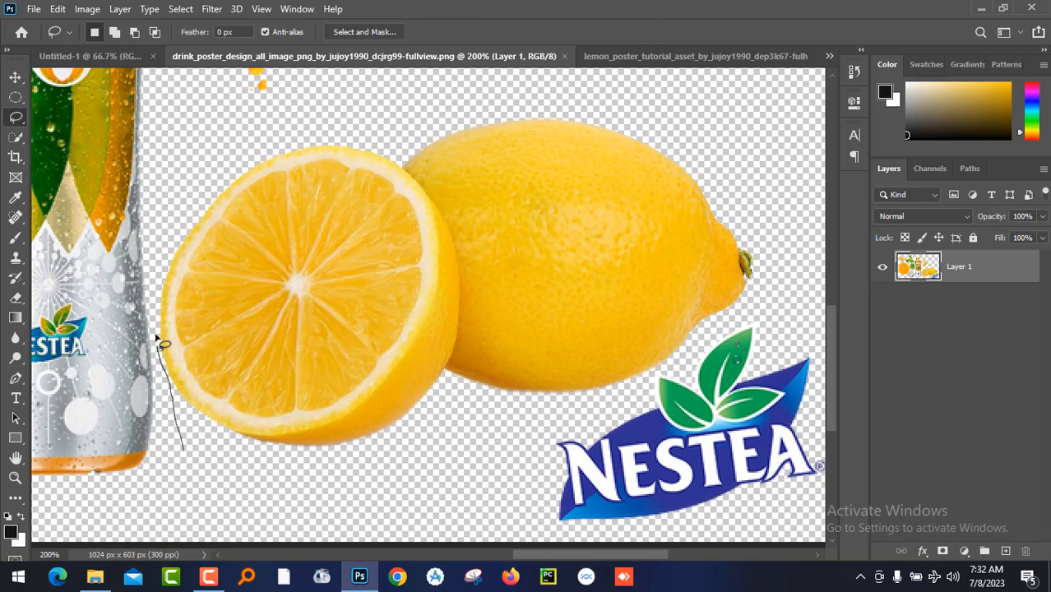
pyautogui.moveTo(153, 263)
pyautogui.mouseDown()
pyautogui.moveTo(159, 230)
pyautogui.moveTo(202, 175)
pyautogui.moveTo(264, 139)
pyautogui.moveTo(569, 97)
pyautogui.moveTo(676, 113)
pyautogui.moveTo(746, 153)
pyautogui.moveTo(791, 218)
pyautogui.moveTo(797, 288)
pyautogui.mouseUp()
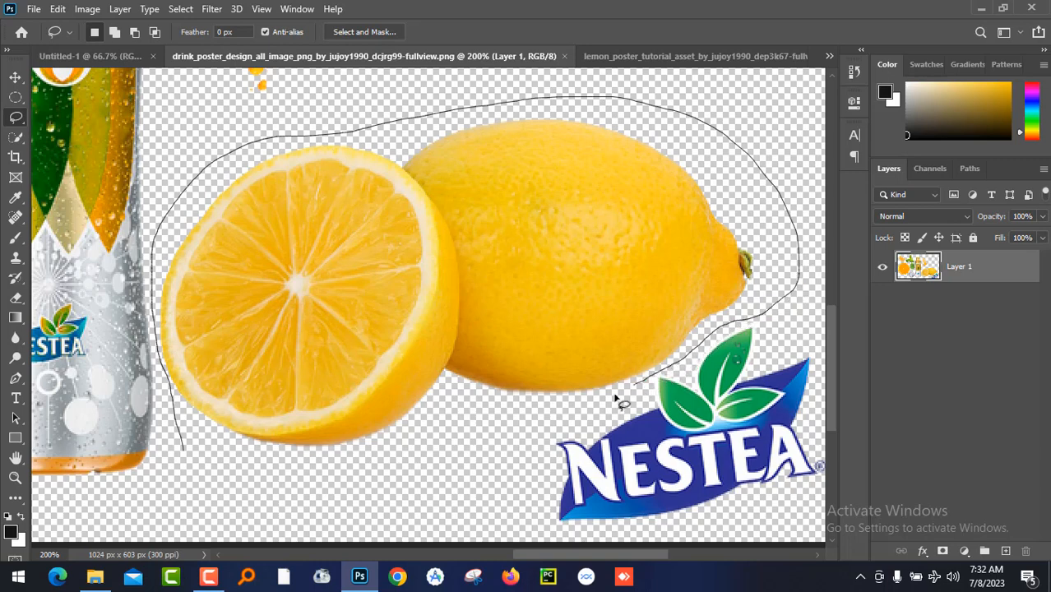
pyautogui.moveTo(615, 398)
pyautogui.mouseDown()
pyautogui.moveTo(576, 407)
pyautogui.moveTo(465, 398)
pyautogui.moveTo(374, 444)
pyautogui.moveTo(278, 454)
pyautogui.moveTo(170, 439)
pyautogui.mouseUp()
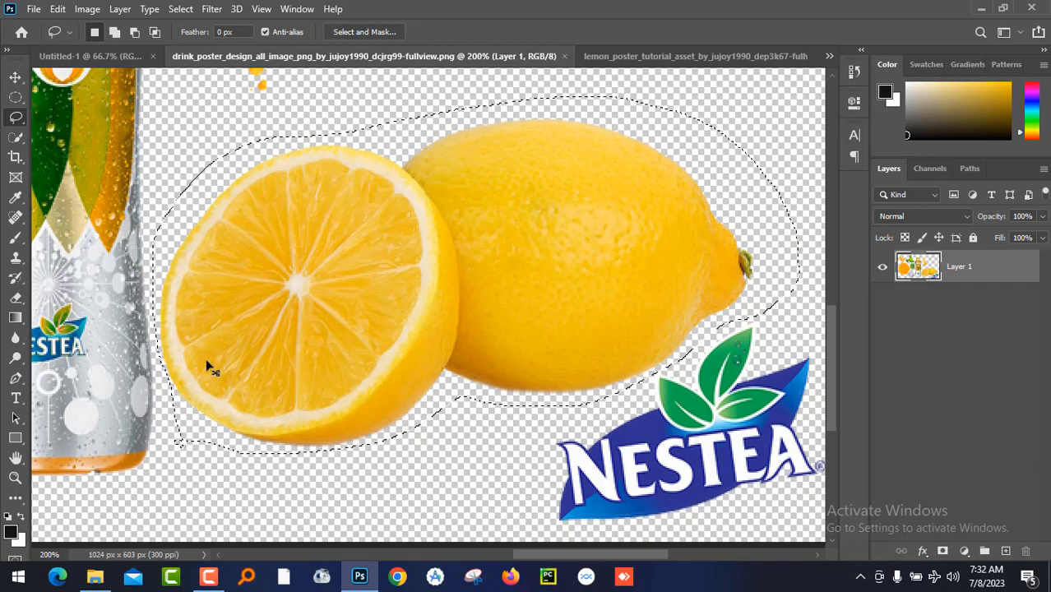
pyautogui.hotkey('ctrl', 'x')
# - Paste the cut lemons into the Untitled-1 document and move them slightly left of the canvas centre
pyautogui.click(103, 56)
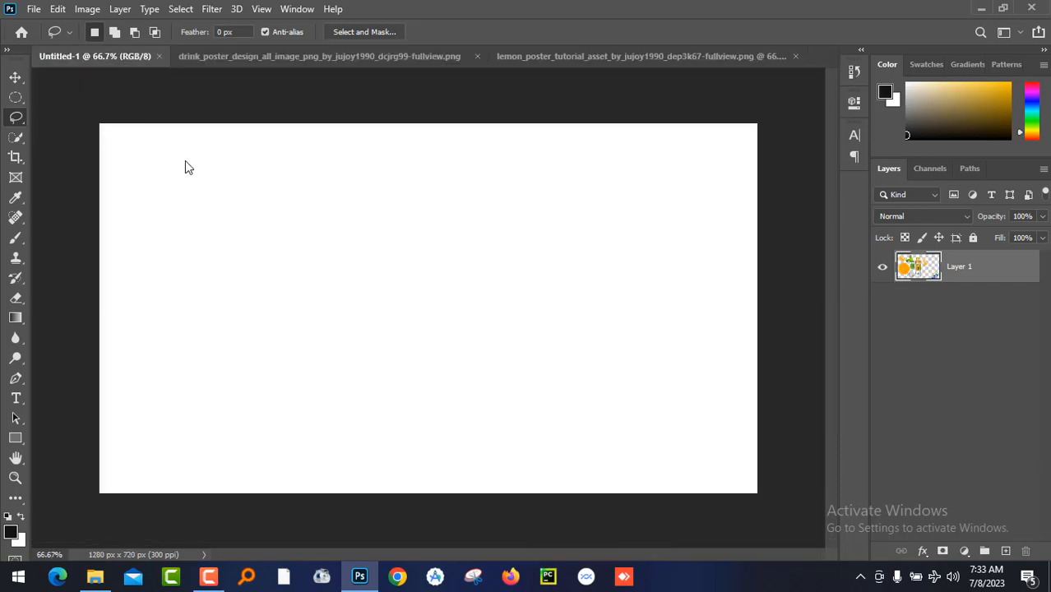
pyautogui.hotkey('ctrl', 'v')
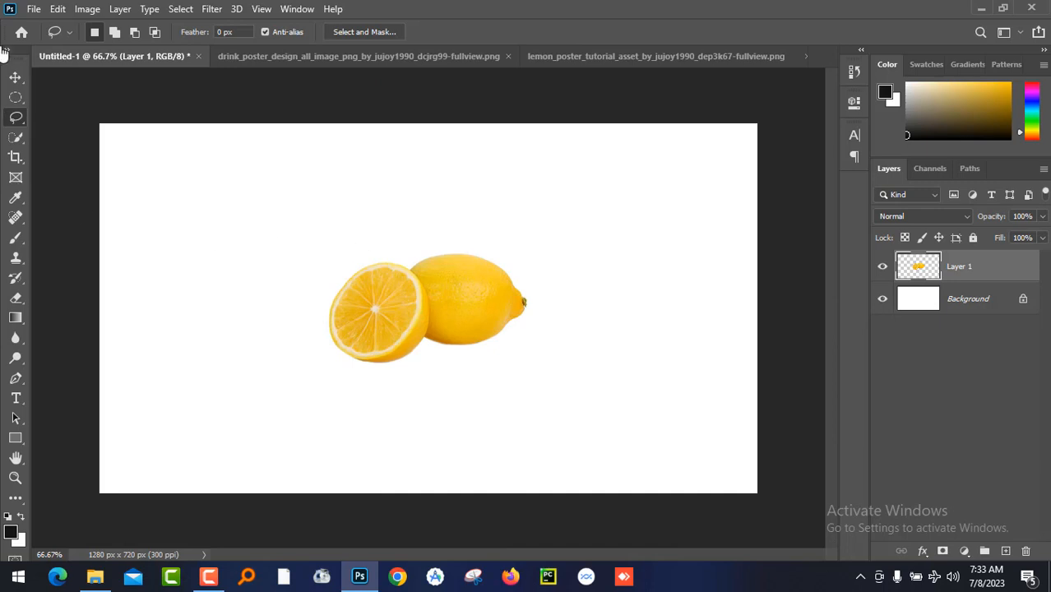
pyautogui.click(13, 78)
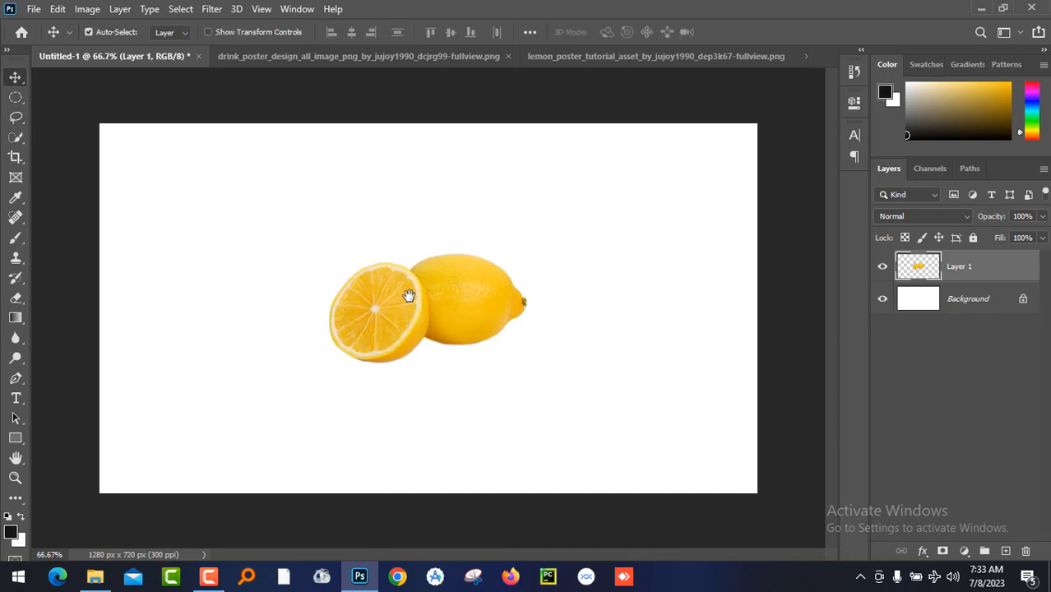
pyautogui.moveTo(461, 321); pyautogui.dragTo(414, 331)
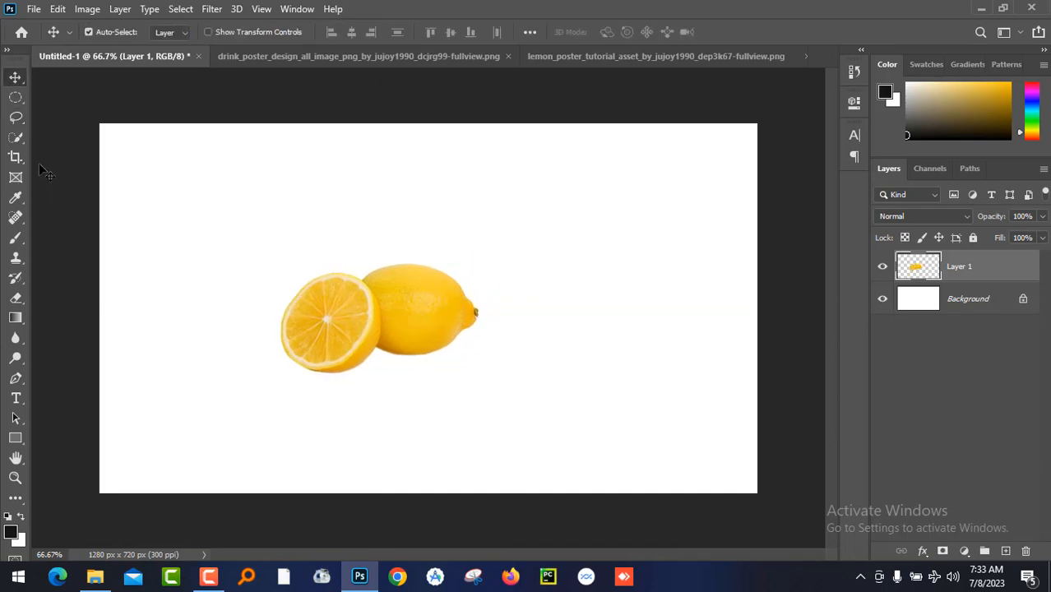
# - Cut off the stem end of the whole lemon with an elliptical selection and paste it as a separate layer
pyautogui.click(16, 97)
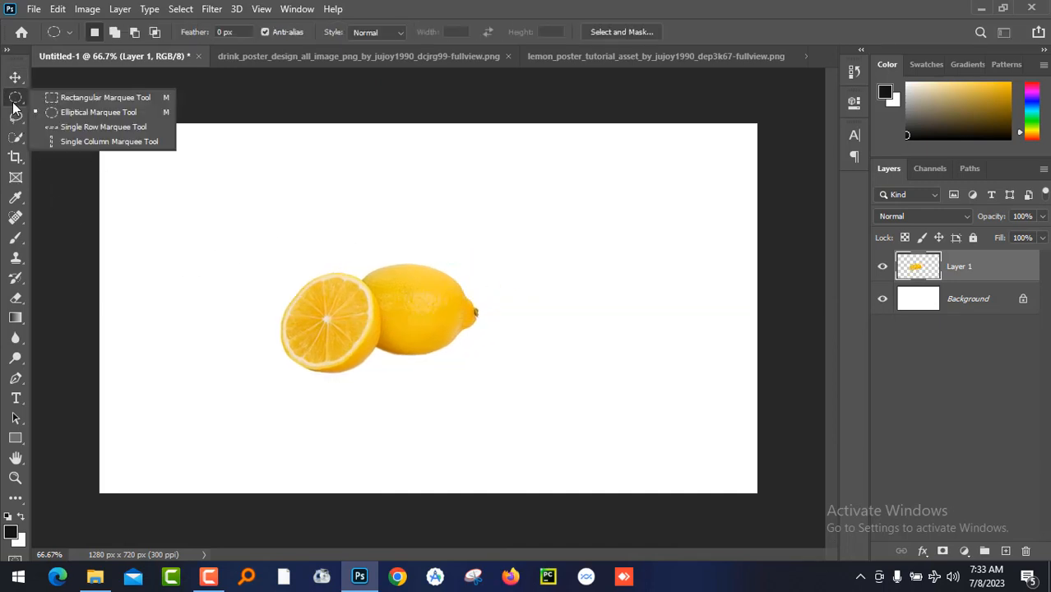
pyautogui.click(135, 114)
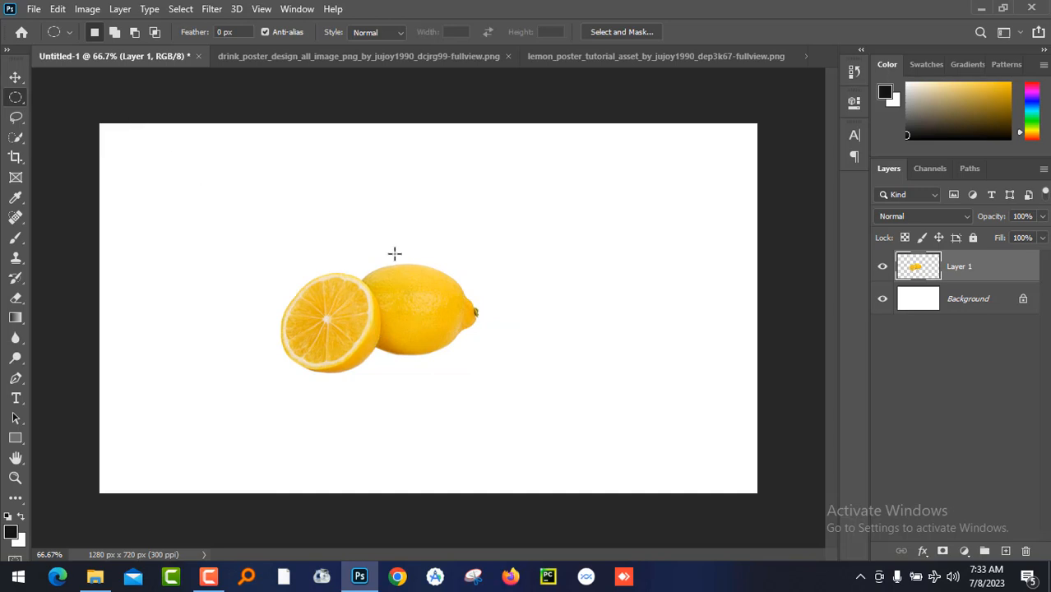
pyautogui.moveTo(396, 240); pyautogui.dragTo(529, 378)
pyautogui.press('Delete')
pyautogui.hotkey('ctrl', 'd')
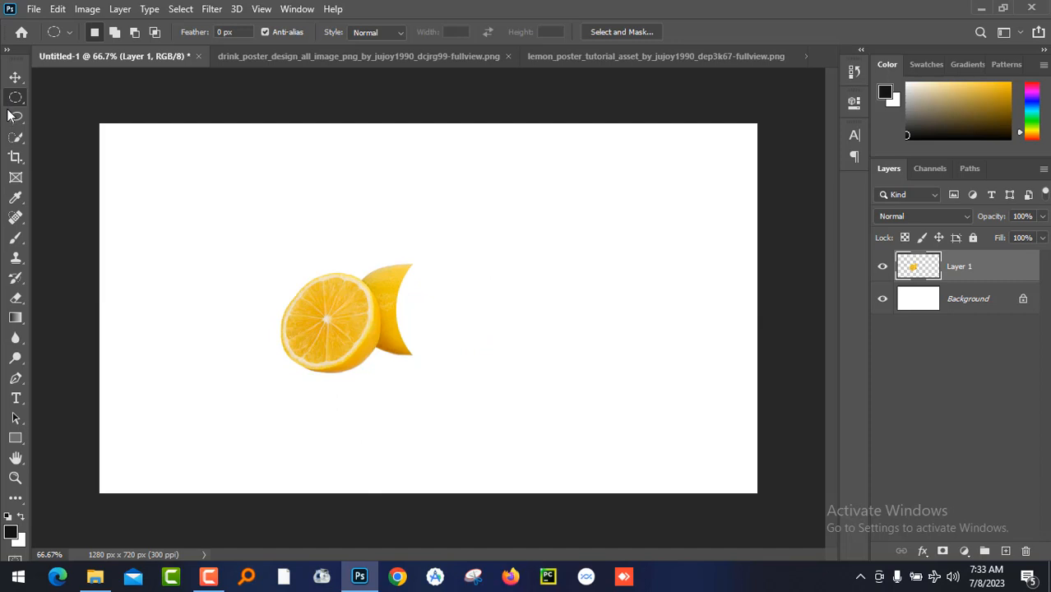
pyautogui.hotkey('ctrl', 'v')
# - Separate the pieces by moving the halved lemon to the canvas's right side and the stem end near the centre
pyautogui.click(16, 77)
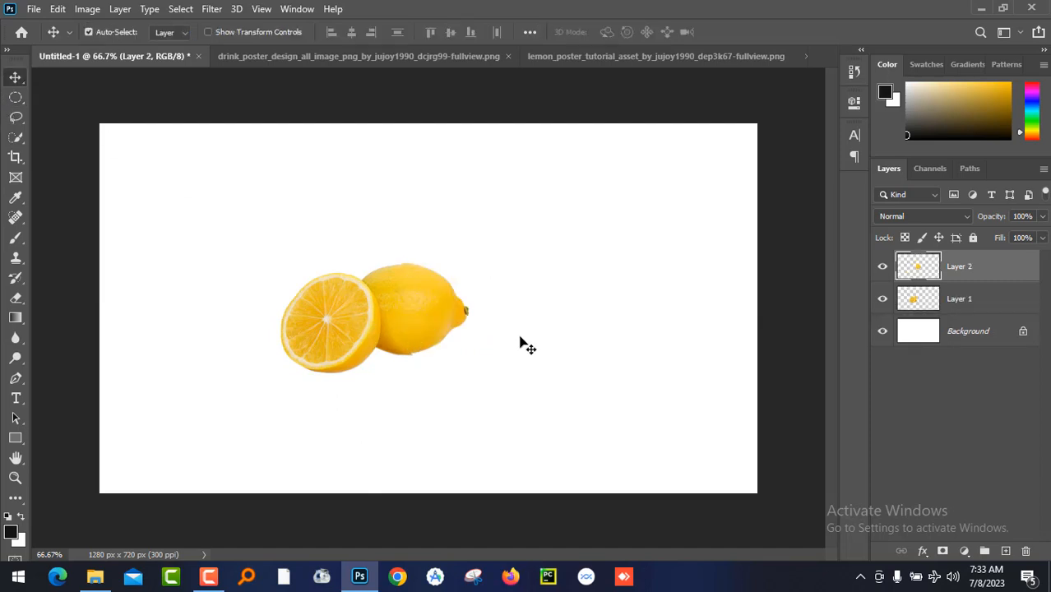
pyautogui.moveTo(454, 309); pyautogui.dragTo(486, 403)
pyautogui.moveTo(359, 325); pyautogui.dragTo(661, 323)
pyautogui.moveTo(444, 413); pyautogui.dragTo(370, 339)
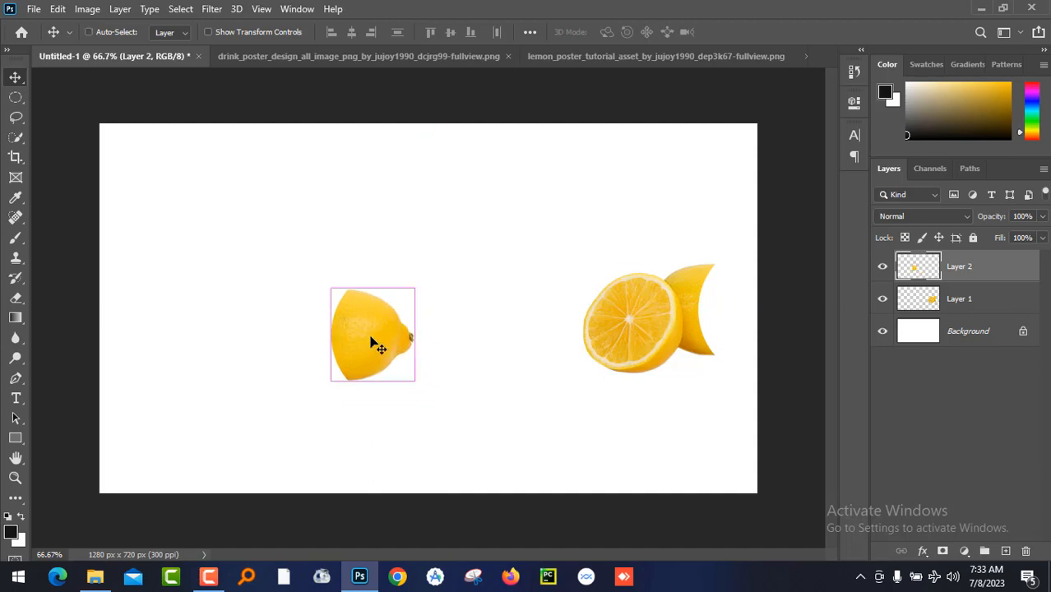
# - Rotate the lemon's stem end with Free Transform so the stem points down, and place it lower on the canvas
pyautogui.hotkey('ctrl', 't')
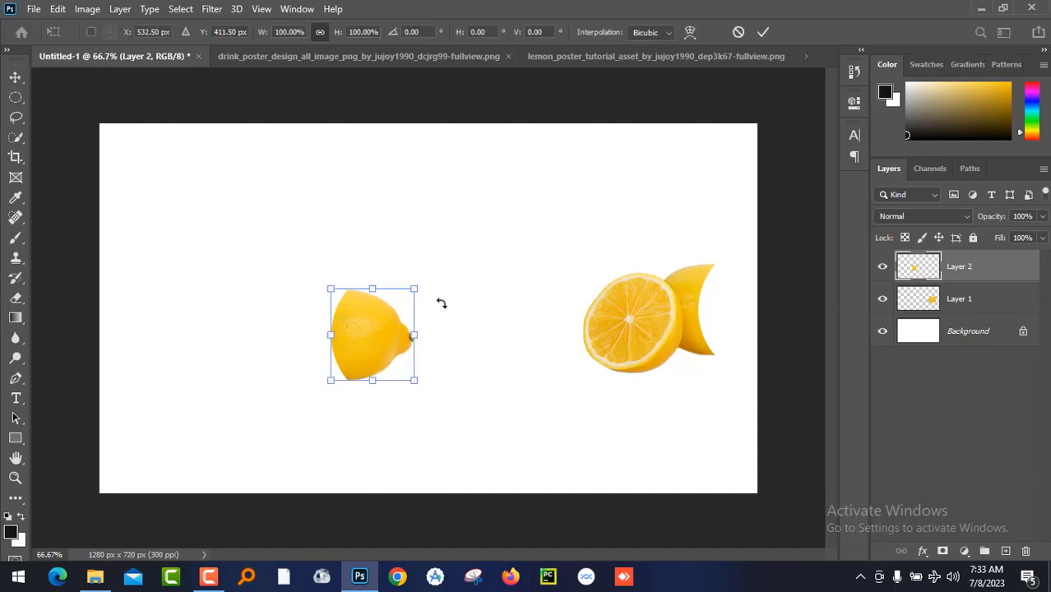
pyautogui.moveTo(444, 303); pyautogui.dragTo(356, 404)
pyautogui.press('Return')
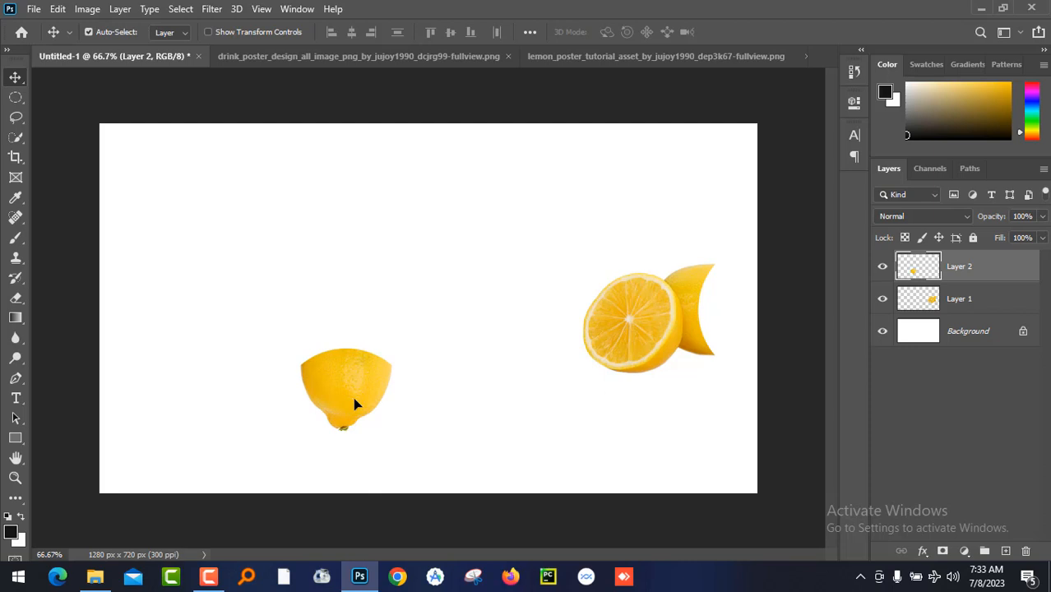
# - Select only the halved lemon on Layer 1 with the Quick Selection tool, excluding the leftover rind, and cut it
pyautogui.hotkey('ctrl', '+')
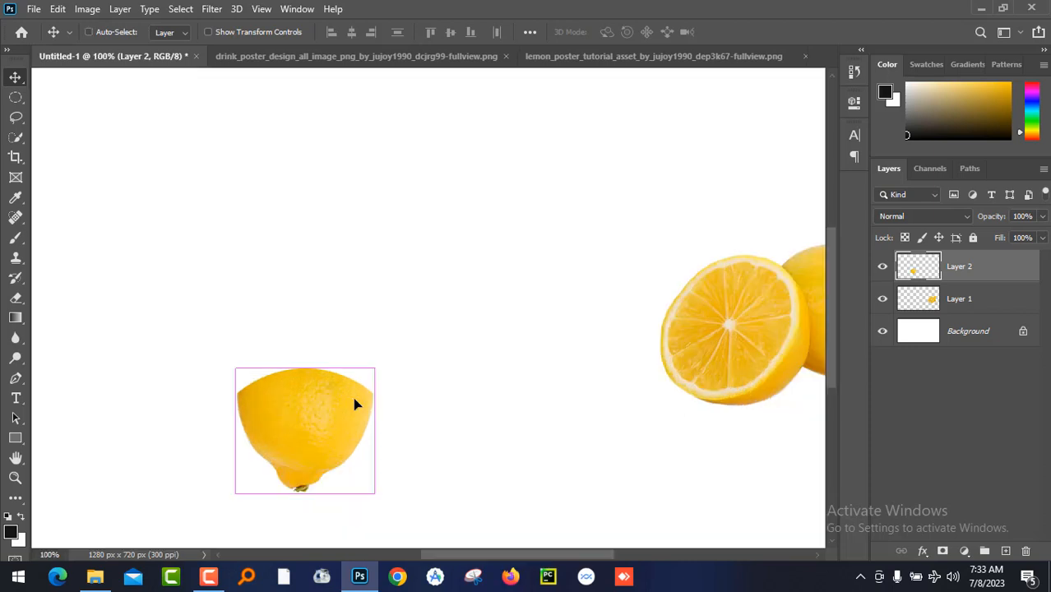
pyautogui.moveTo(590, 325); pyautogui.dragTo(319, 332)
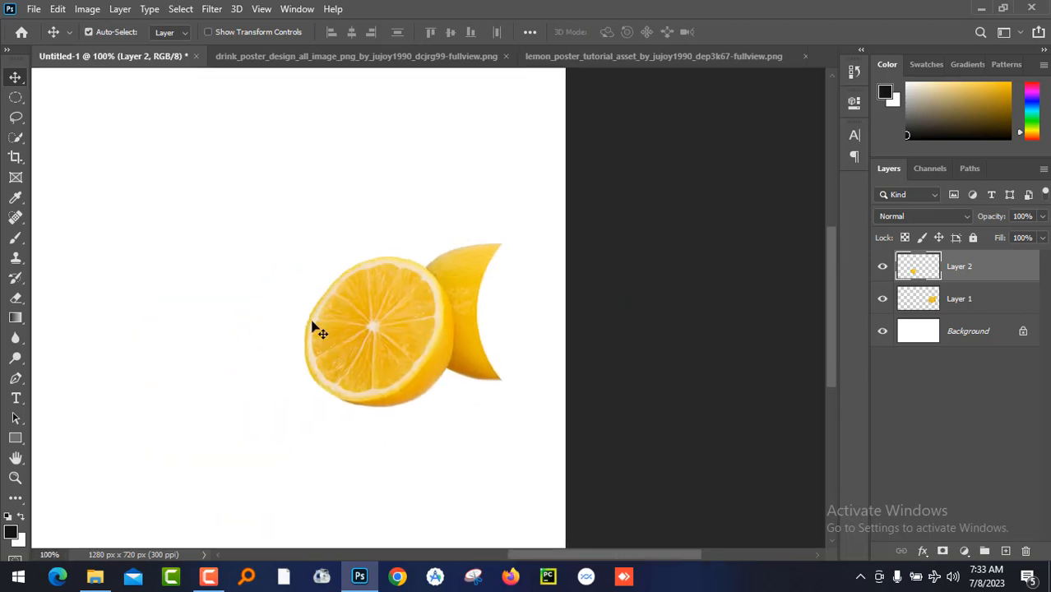
pyautogui.click(883, 300)
pyautogui.click(938, 306)
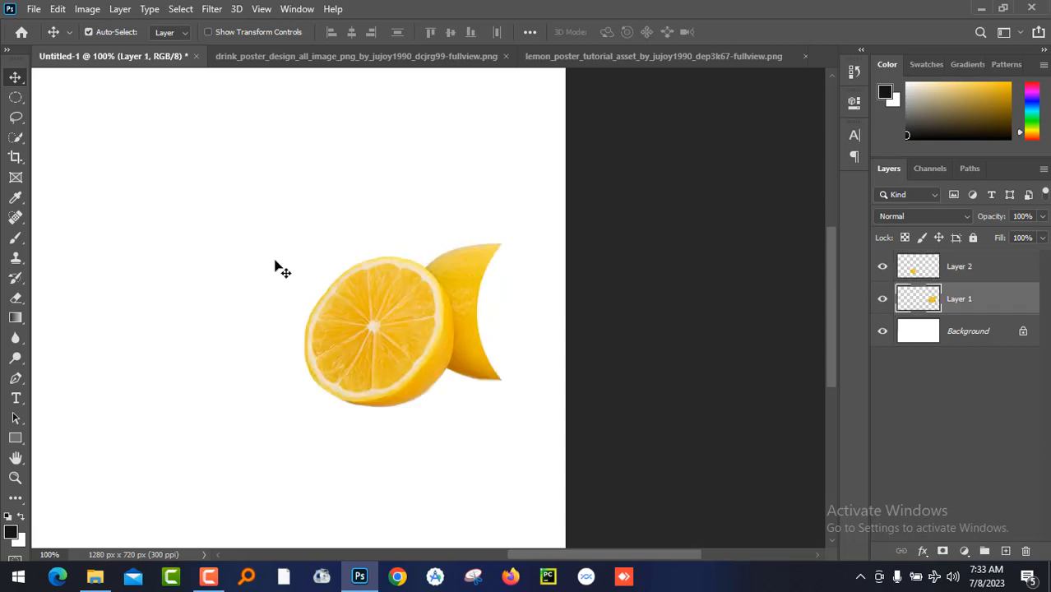
pyautogui.click(18, 136)
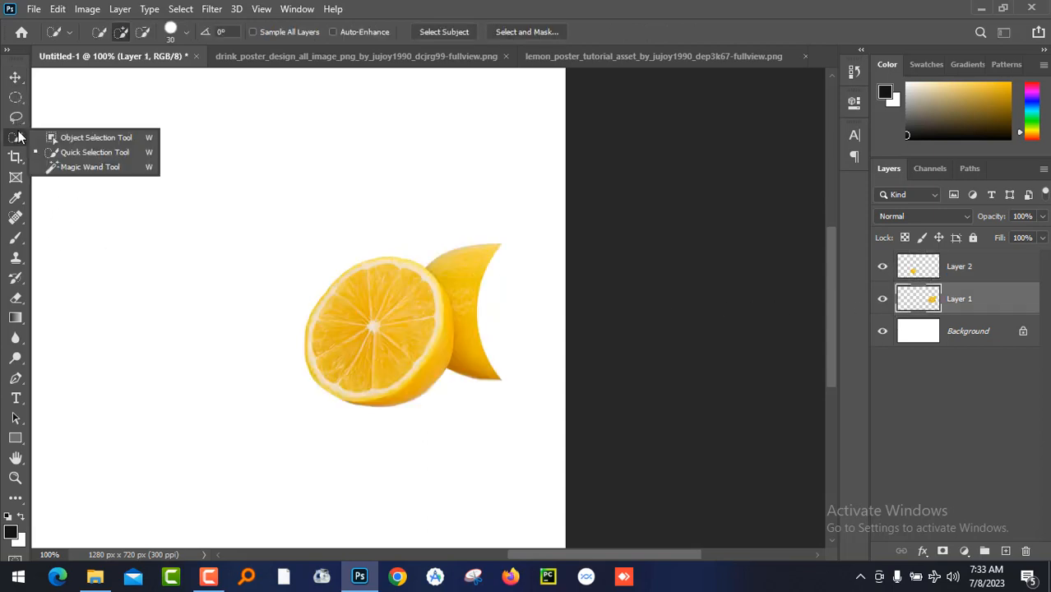
pyautogui.click(74, 153)
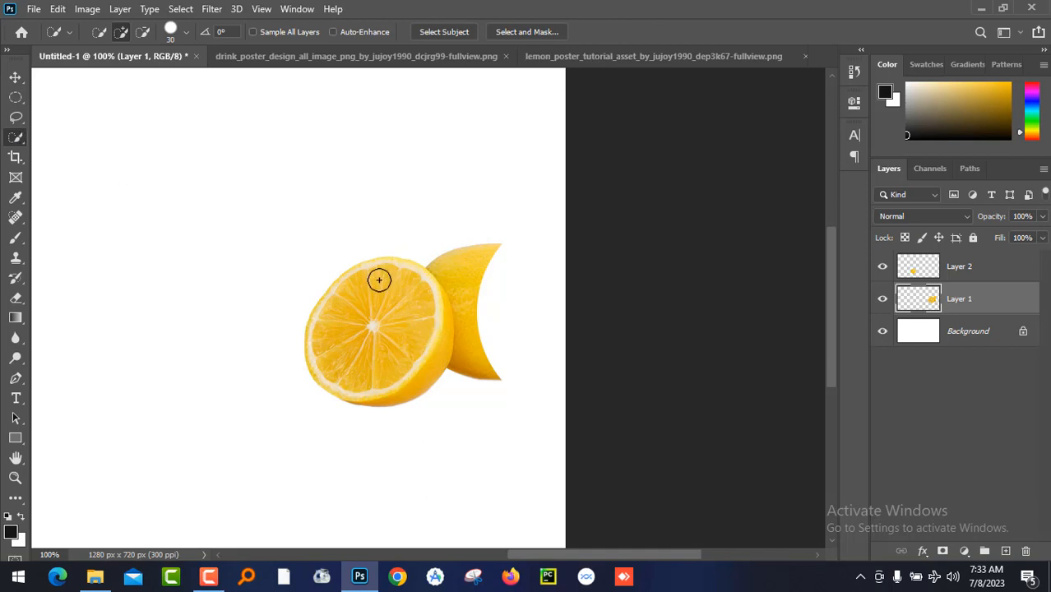
pyautogui.moveTo(383, 268)
pyautogui.mouseDown()
pyautogui.moveTo(398, 288)
pyautogui.moveTo(394, 311)
pyautogui.moveTo(341, 364)
pyautogui.moveTo(322, 360)
pyautogui.moveTo(328, 377)
pyautogui.moveTo(402, 384)
pyautogui.moveTo(445, 319)
pyautogui.mouseUp()
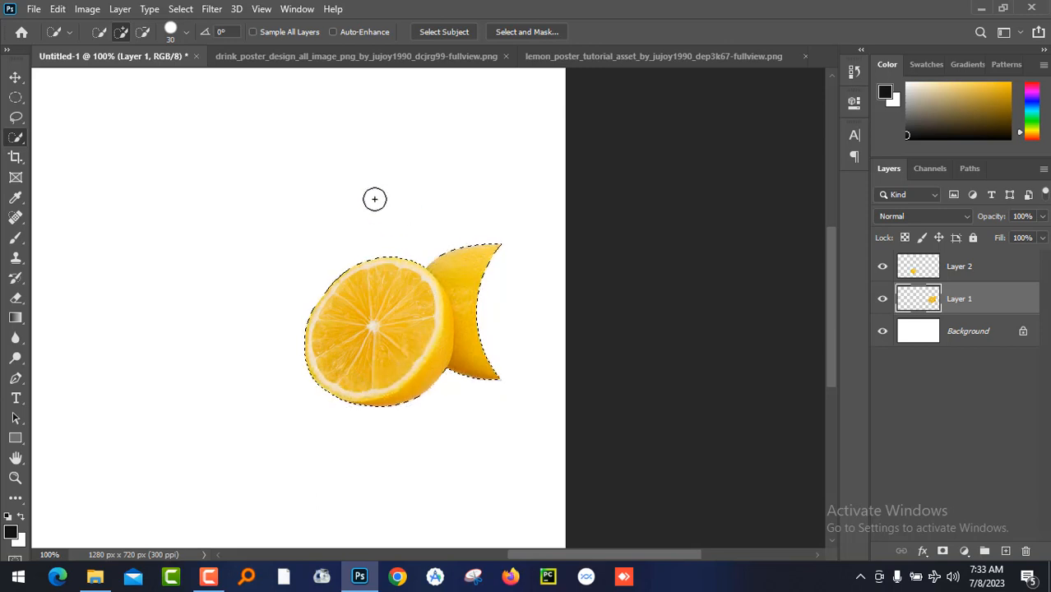
pyautogui.hotkey('ctrl', 'z')
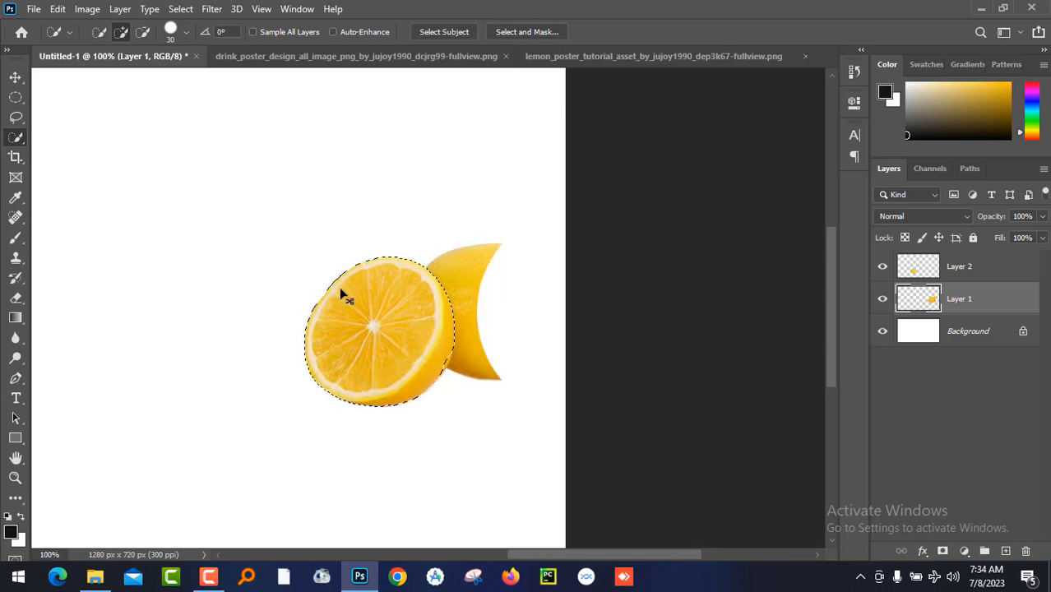
pyautogui.press('Delete')
# - Paste the halved lemon as its own layer and delete the Layer 1 leftovers of the whole lemon
pyautogui.click(16, 76)
pyautogui.hotkey('ctrl', 'd')
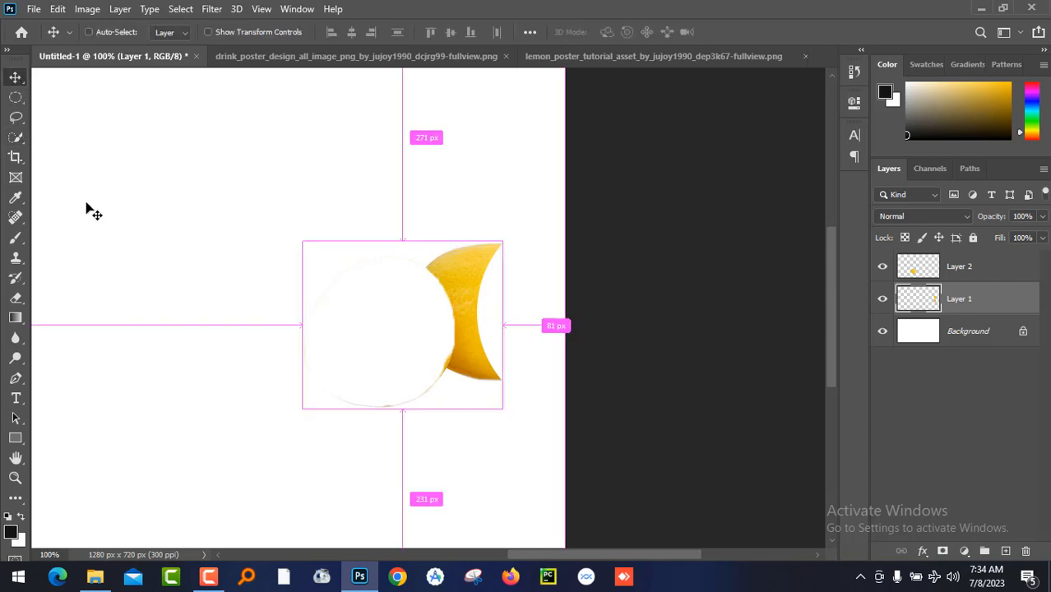
pyautogui.hotkey('ctrl', 'v')
pyautogui.moveTo(473, 308); pyautogui.dragTo(509, 301)
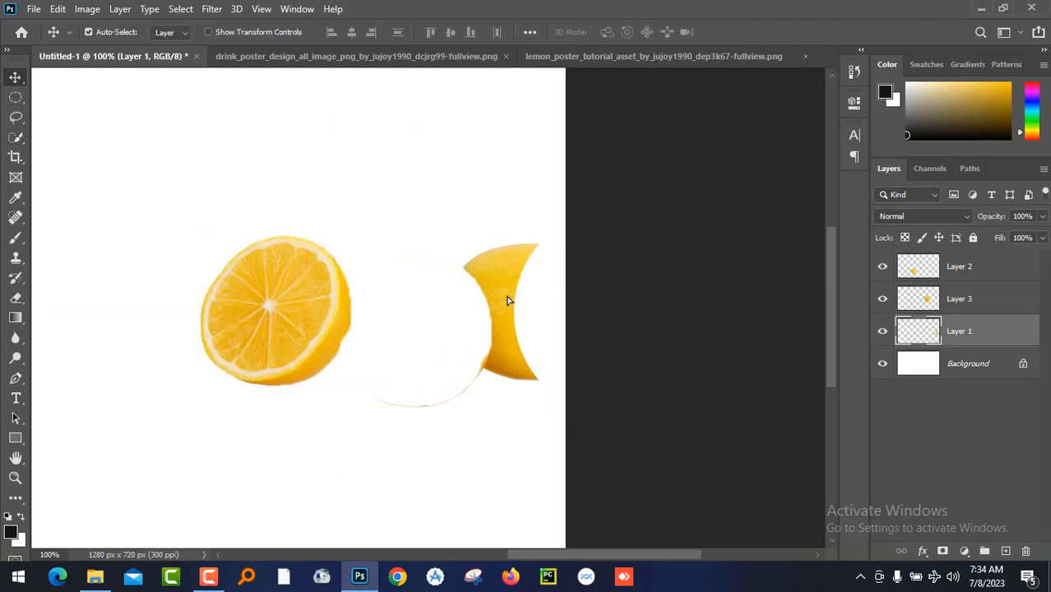
pyautogui.press('Delete')
pyautogui.moveTo(366, 394); pyautogui.dragTo(810, 428)
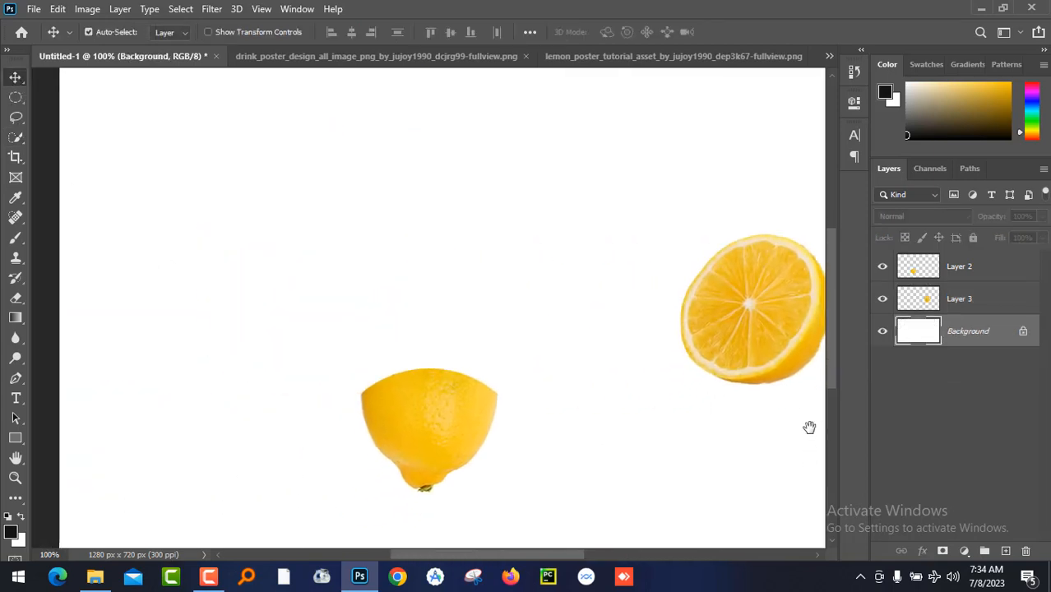
# - Move the halved lemon onto the stem end and flatten it with a Free Transform distortion
pyautogui.moveTo(788, 347); pyautogui.dragTo(442, 360)
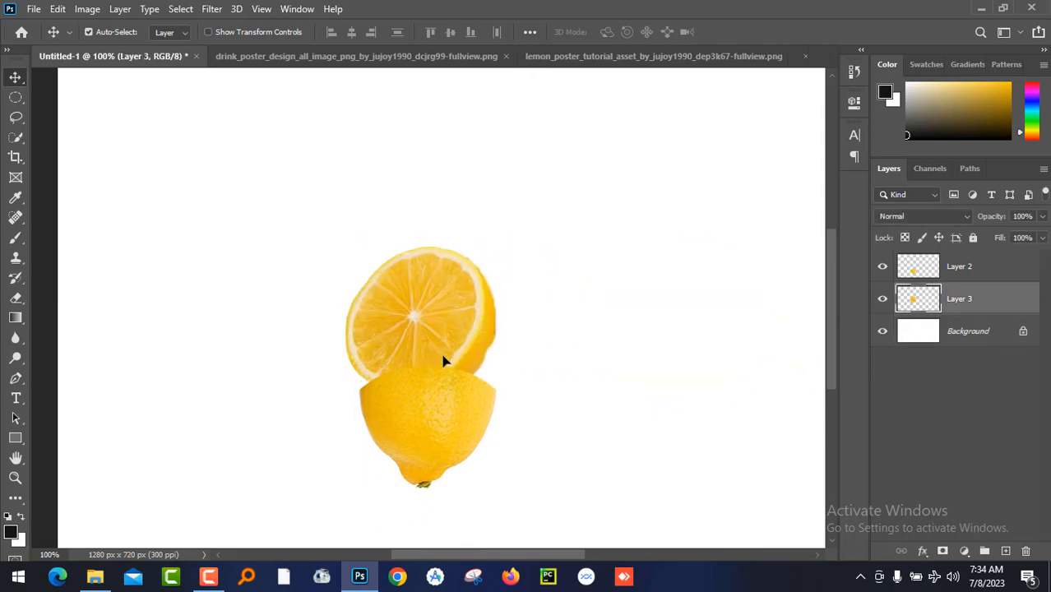
pyautogui.hotkey('ctrl', 't')
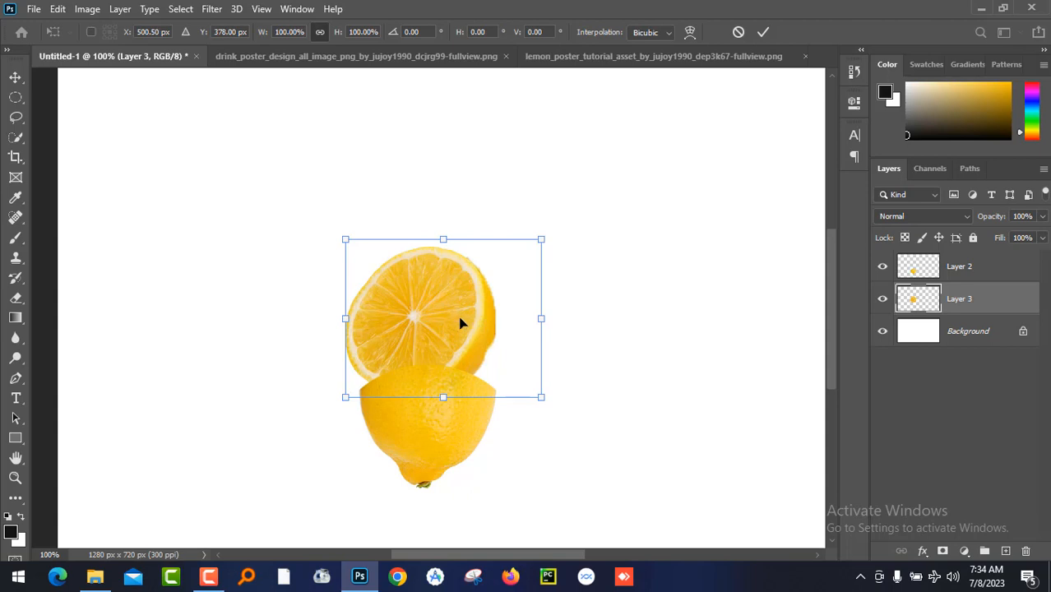
pyautogui.moveTo(345, 240); pyautogui.dragTo(369, 292)
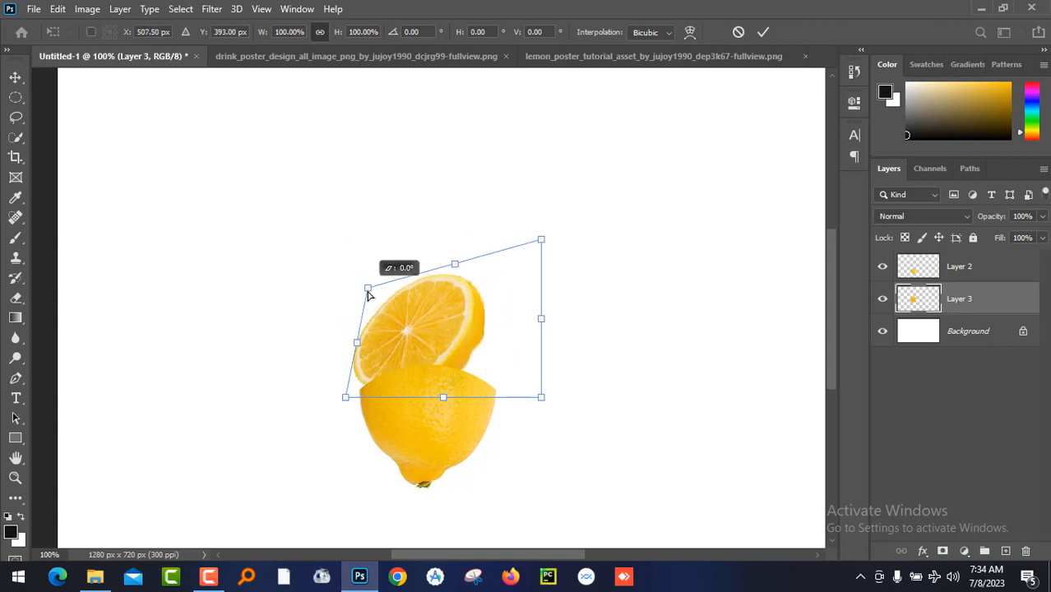
pyautogui.moveTo(544, 244); pyautogui.dragTo(532, 324)
pyautogui.moveTo(345, 403); pyautogui.dragTo(355, 362)
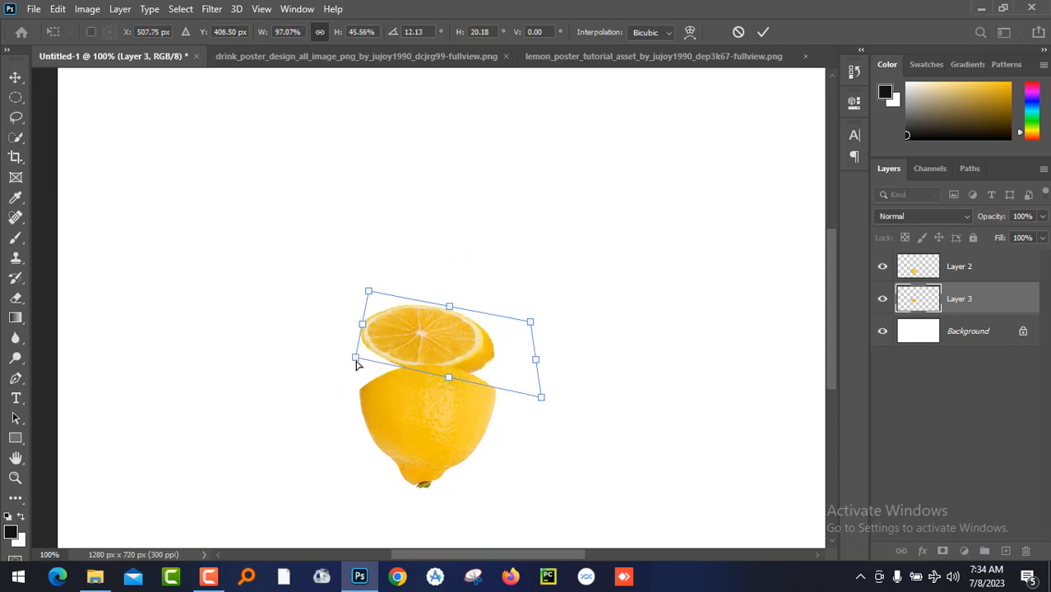
pyautogui.press('Return')
# - Bring the halved lemon's layer in front of the stem end and distort it to span the stem end's open top
pyautogui.hotkey('ctrl', ']')
pyautogui.hotkey('ctrl', 't')
pyautogui.hotkey('ctrl', '+')
pyautogui.hotkey('ctrl', '+')
pyautogui.moveTo(536, 366); pyautogui.dragTo(500, 104)
pyautogui.moveTo(732, 362); pyautogui.dragTo(678, 353)
pyautogui.moveTo(164, 194); pyautogui.dragTo(199, 215)
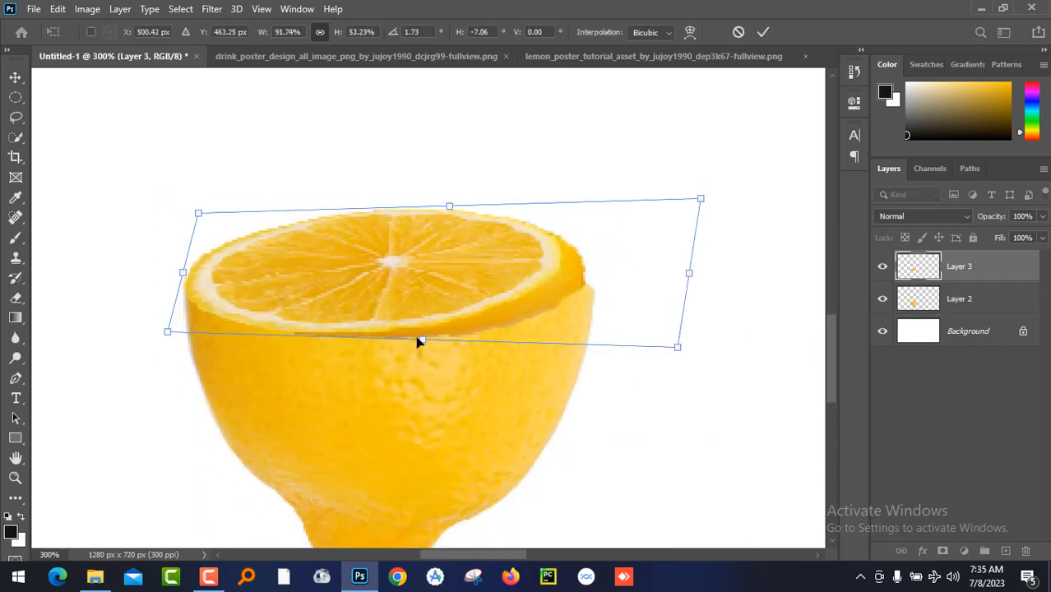
# - Refine the cut face's corners and tilt with Free Transform to match the stem end's width and rim
pyautogui.moveTo(678, 349); pyautogui.dragTo(734, 374)
pyautogui.moveTo(701, 201); pyautogui.dragTo(662, 219)
pyautogui.moveTo(167, 332); pyautogui.dragTo(177, 318)
pyautogui.moveTo(200, 215); pyautogui.dragTo(206, 207)
pyautogui.moveTo(735, 374)
pyautogui.mouseDown()
pyautogui.moveTo(728, 360)
pyautogui.moveTo(730, 368)
pyautogui.mouseUp()
pyautogui.moveTo(177, 319); pyautogui.dragTo(163, 344)
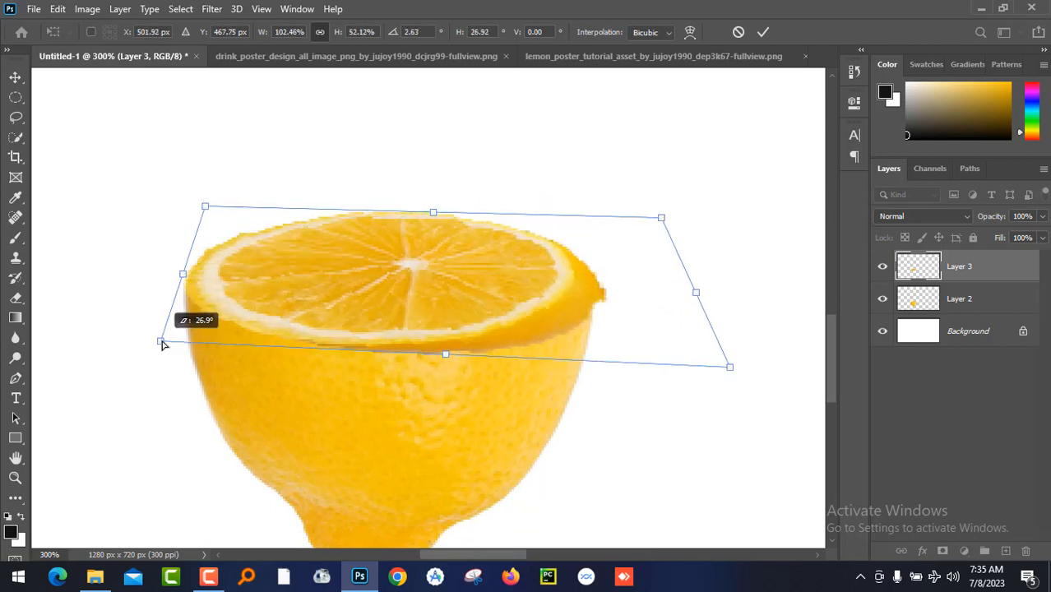
pyautogui.press('Return')
pyautogui.hotkey('ctrl', 't')
pyautogui.moveTo(738, 287); pyautogui.dragTo(737, 299)
pyautogui.press('Return')
# - Add a layer mask to Layer 3 and prepare a size 40 black brush with 100% flow for painting on it
pyautogui.click(942, 551)
pyautogui.click(16, 238)
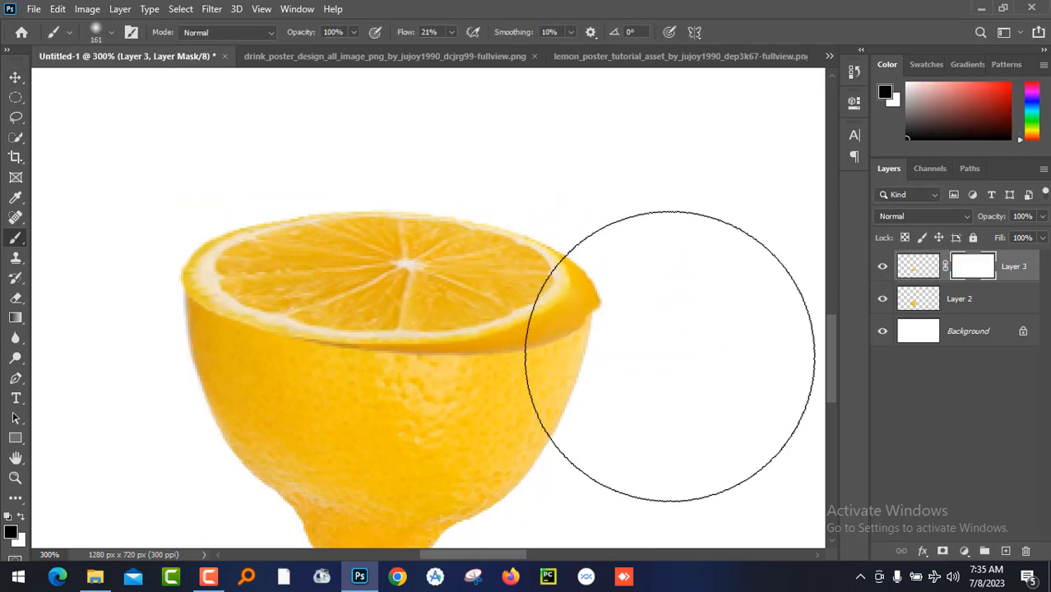
pyautogui.press('[')
pyautogui.press('[')
pyautogui.press('[')
pyautogui.press('[')
pyautogui.press('[')
pyautogui.press('[')
pyautogui.press('[')
pyautogui.press('[')
pyautogui.press('[')
pyautogui.click(918, 267)
pyautogui.click(968, 270)
pyautogui.click(452, 32)
pyautogui.moveTo(445, 48); pyautogui.dragTo(506, 48)
pyautogui.click(617, 310)
pyautogui.hotkey('ctrl', '+')
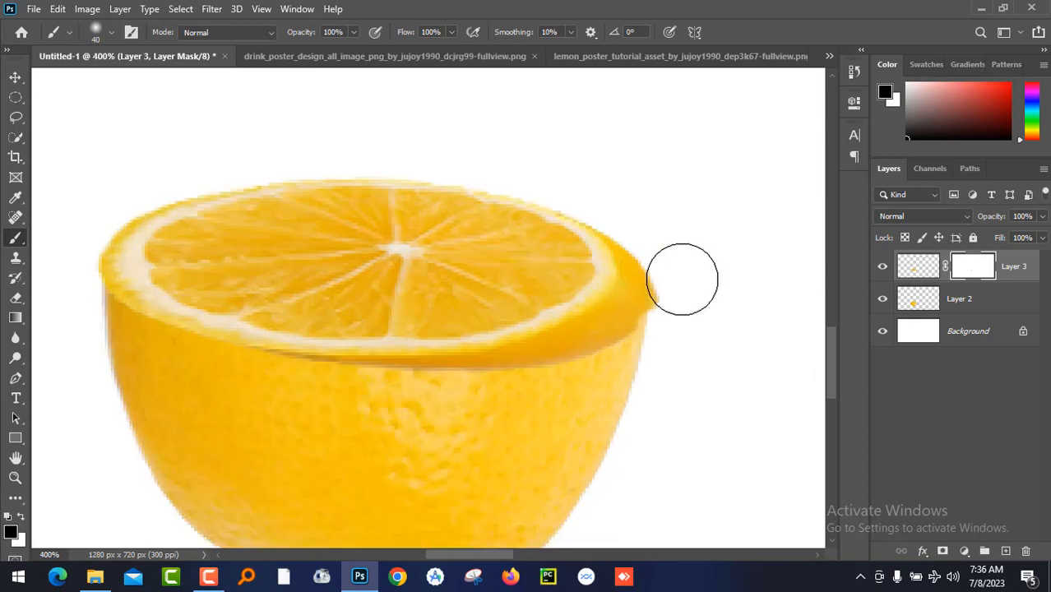
# - Mask out the excess rind along the cut face's lower, right and left edges with a size 15 black brush
pyautogui.press('[')
pyautogui.press('[')
pyautogui.press('[')
pyautogui.press('[')
pyautogui.press('[')
pyautogui.moveTo(670, 281)
pyautogui.mouseDown()
pyautogui.moveTo(590, 369)
pyautogui.moveTo(493, 380)
pyautogui.moveTo(643, 240)
pyautogui.mouseUp()
pyautogui.hotkey('ctrl', 'z')
pyautogui.hotkey('ctrl', 'z')
pyautogui.moveTo(399, 378)
pyautogui.mouseDown()
pyautogui.moveTo(474, 374)
pyautogui.moveTo(676, 303)
pyautogui.mouseUp()
pyautogui.moveTo(87, 288); pyautogui.dragTo(58, 219)
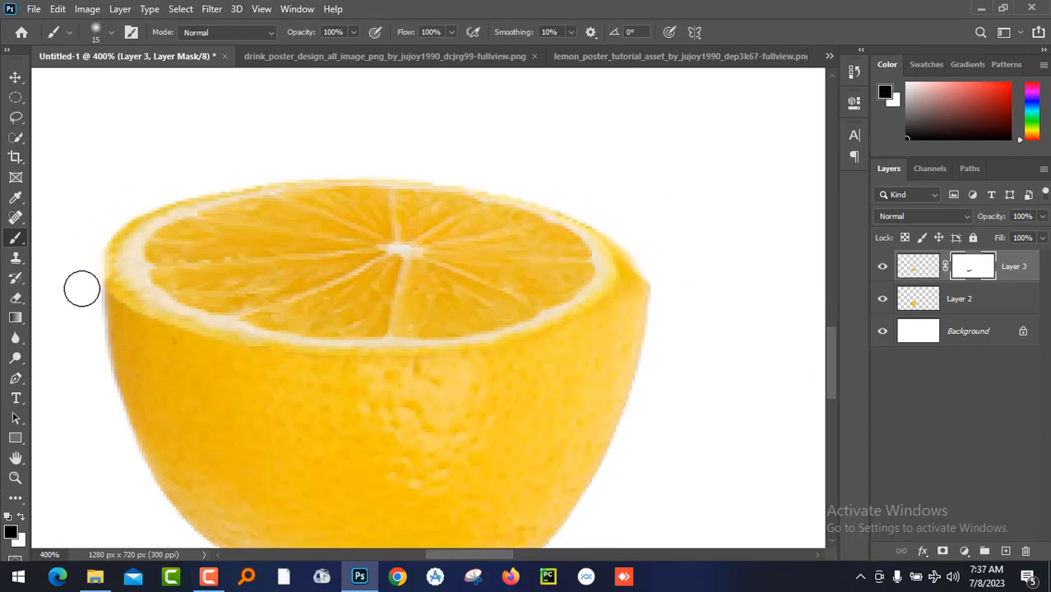
# - Nudge the masked cut face on Layer 3 slightly to align it with the stem end's rim
pyautogui.click(15, 78)
pyautogui.click(918, 267)
pyautogui.moveTo(585, 303); pyautogui.dragTo(588, 306)
pyautogui.scroll(-4, 576, 267)
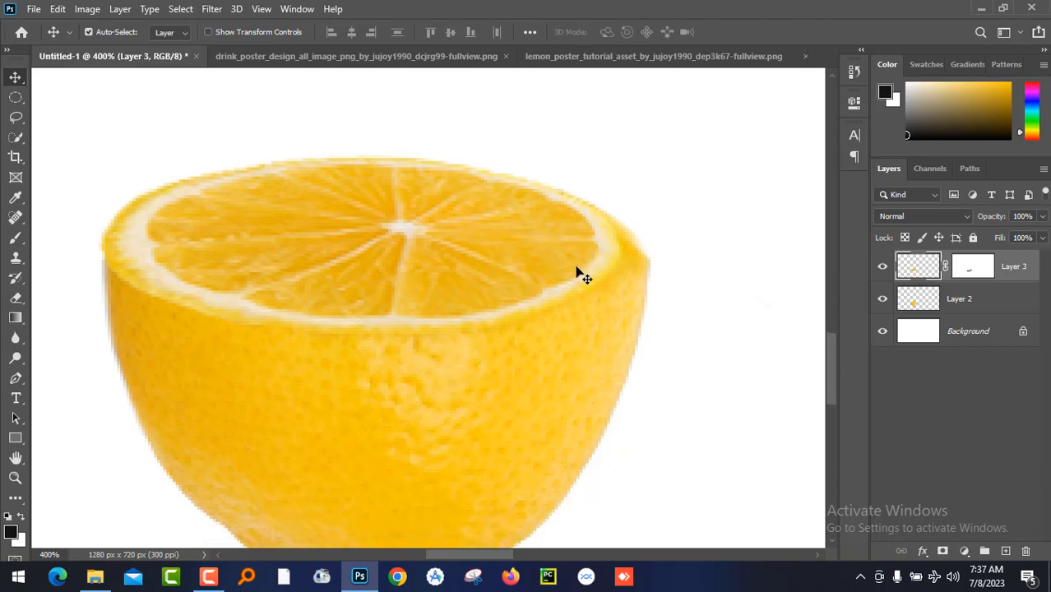
pyautogui.scroll(4, 576, 267)
pyautogui.scroll(2, 462, 275)
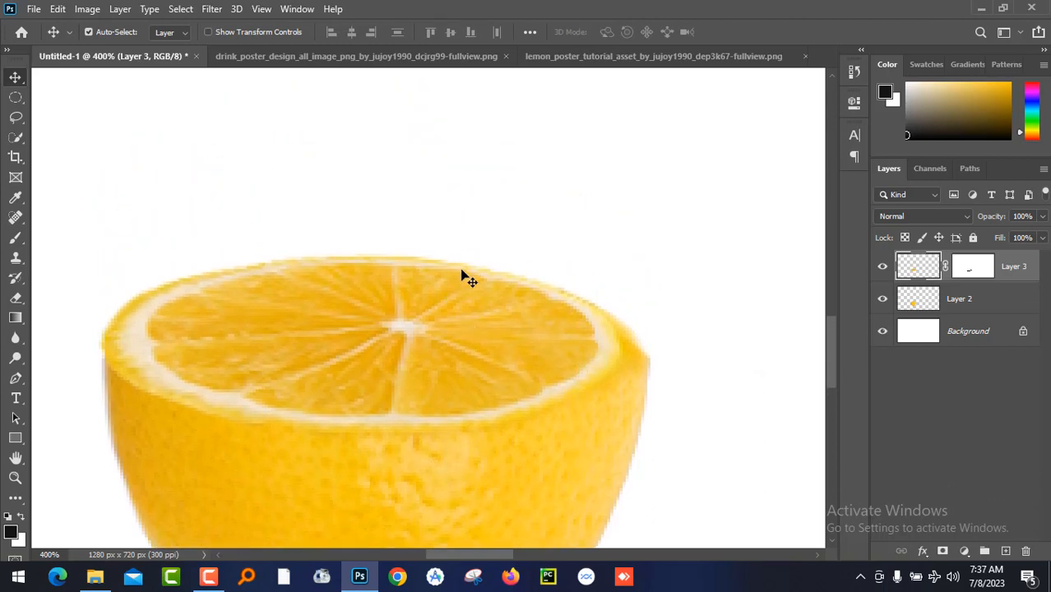
pyautogui.scroll(-1, 462, 275)
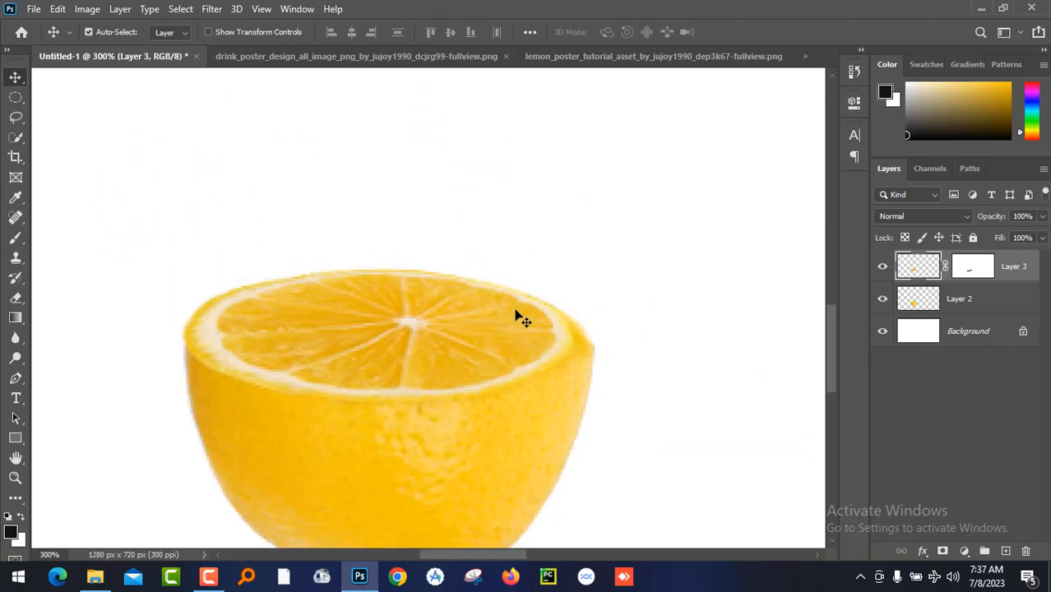
# - Duplicate the cut face's layer, then rotate the copy clockwise and raise it like a slice lifting open on one side
pyautogui.press('ctrl')
pyautogui.hotkey('ctrl', 'j')
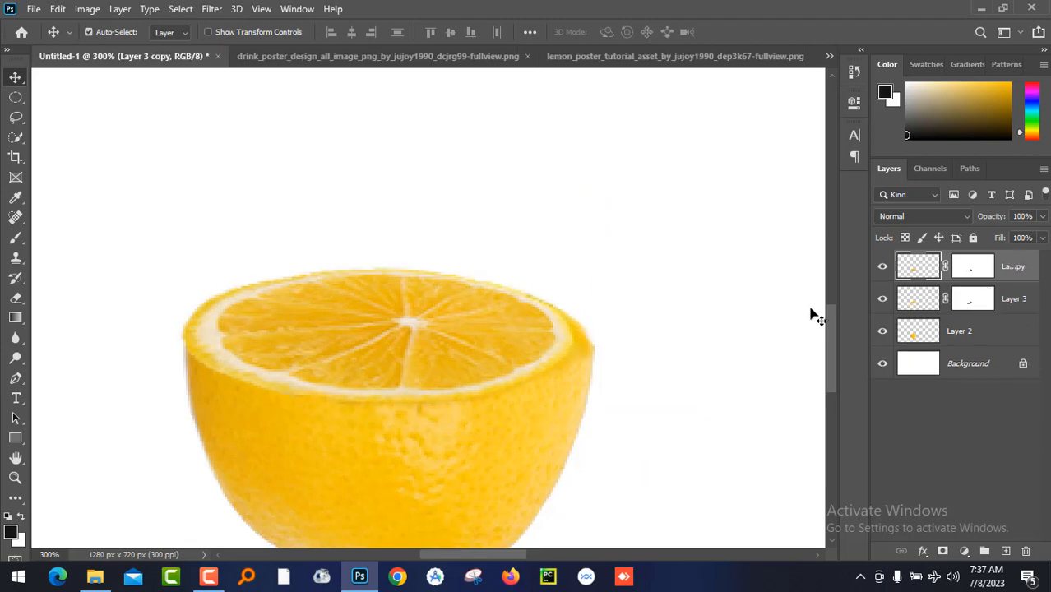
pyautogui.hotkey('ctrl', 't')
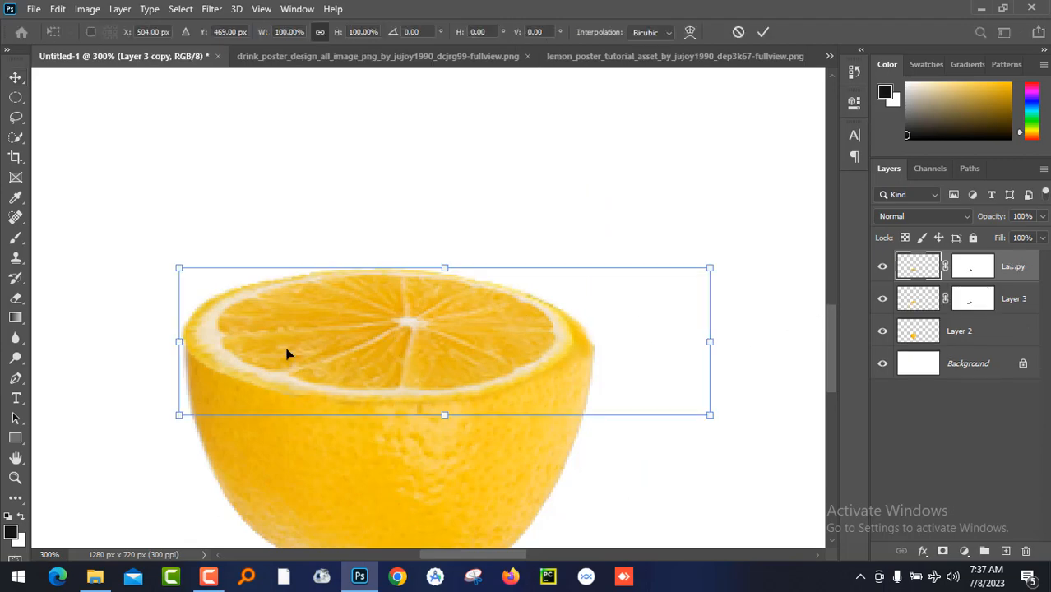
pyautogui.moveTo(162, 276); pyautogui.dragTo(207, 194)
pyautogui.moveTo(411, 337); pyautogui.dragTo(422, 310)
pyautogui.press('Return')
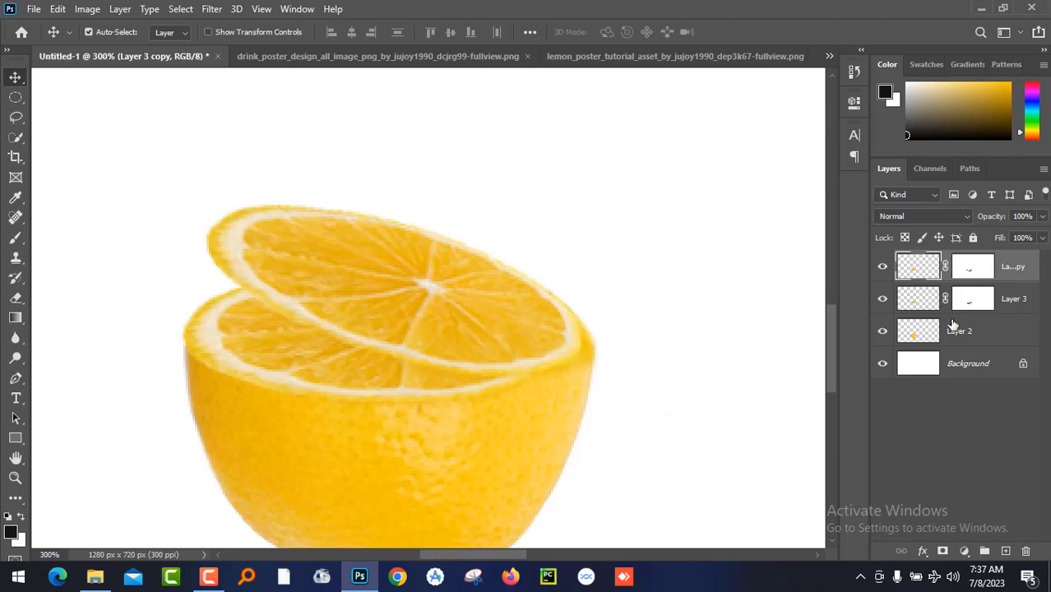
# - Add a new layer directly beneath the tilted slice copy and activate the Brush tool
pyautogui.click(1006, 551)
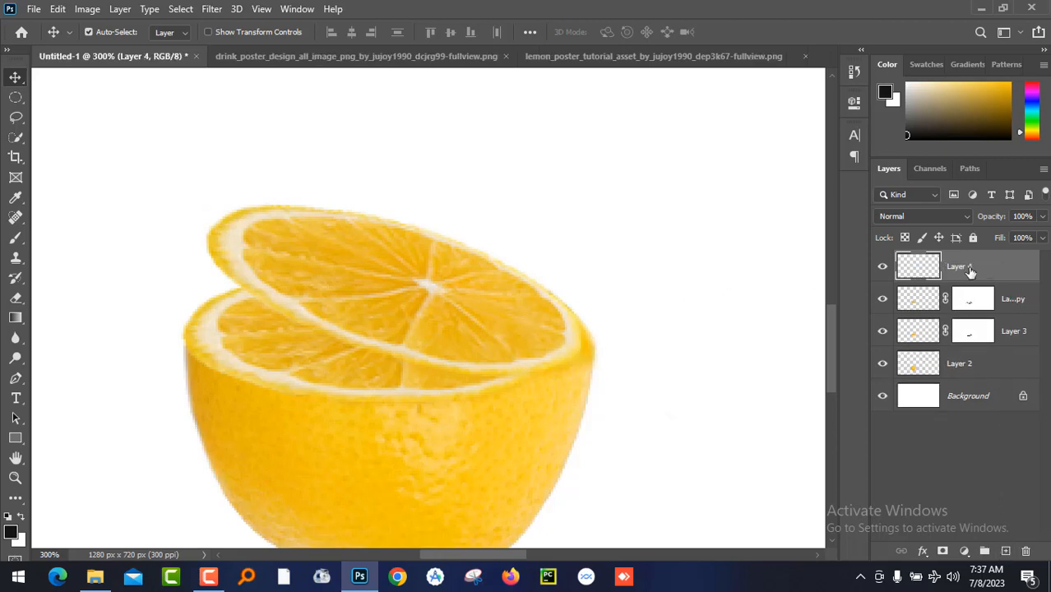
pyautogui.moveTo(971, 271); pyautogui.dragTo(970, 306)
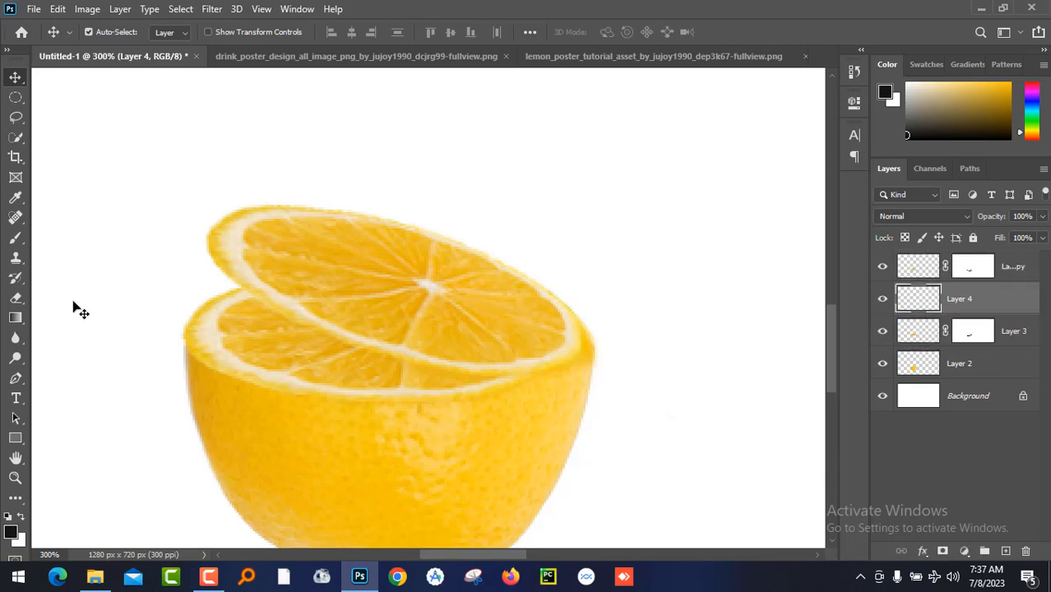
pyautogui.click(16, 241)
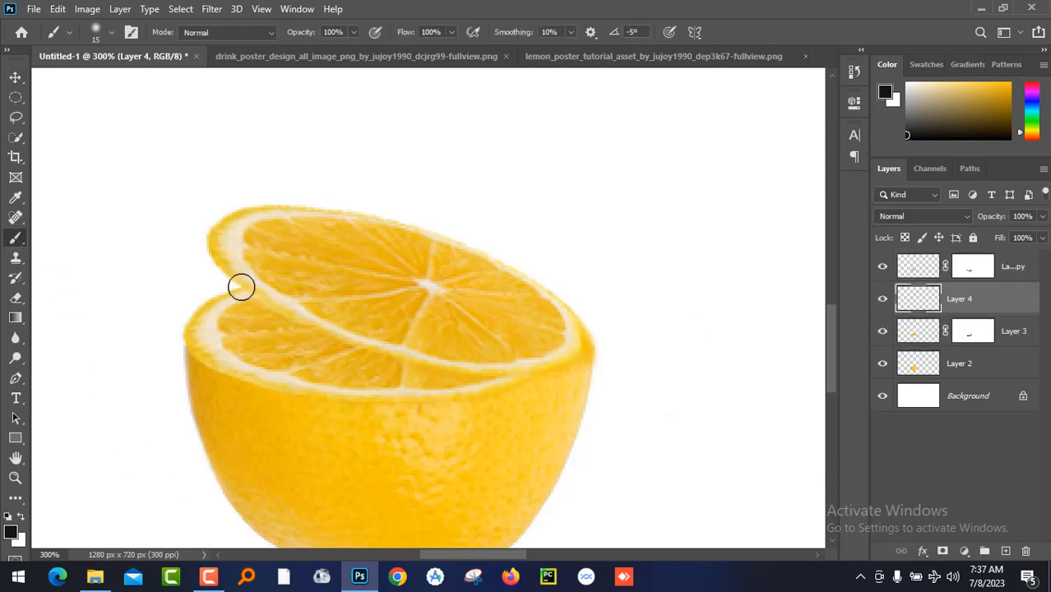
# - Paint a black shadow beneath the tilted slice with a size 25 brush at 63% opacity and 68% flow
pyautogui.moveTo(246, 293); pyautogui.dragTo(472, 370)
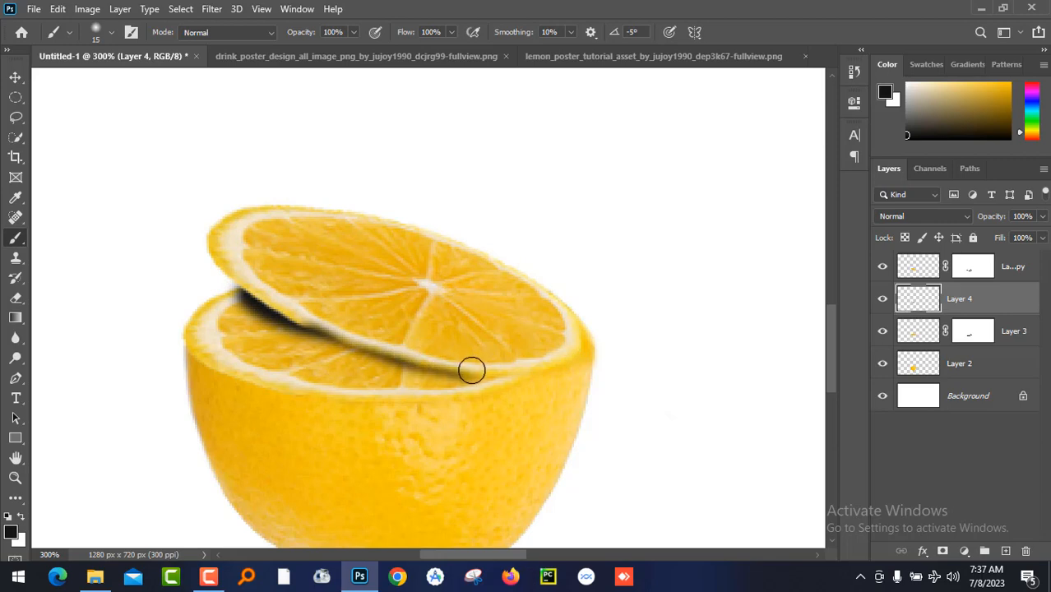
pyautogui.hotkey('ctrl', 'z')
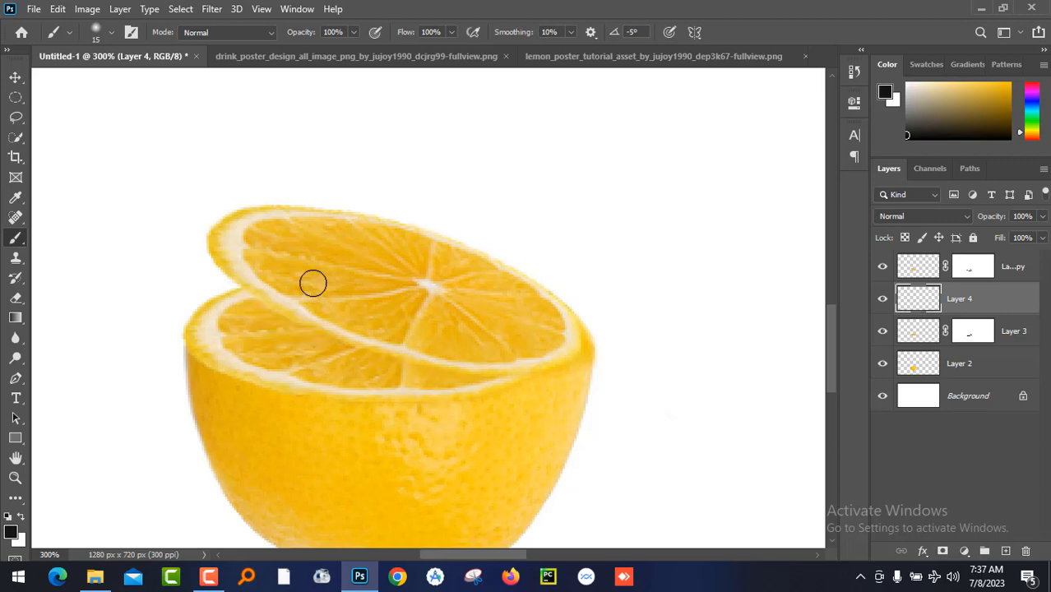
pyautogui.click(354, 32)
pyautogui.moveTo(452, 38); pyautogui.dragTo(430, 51)
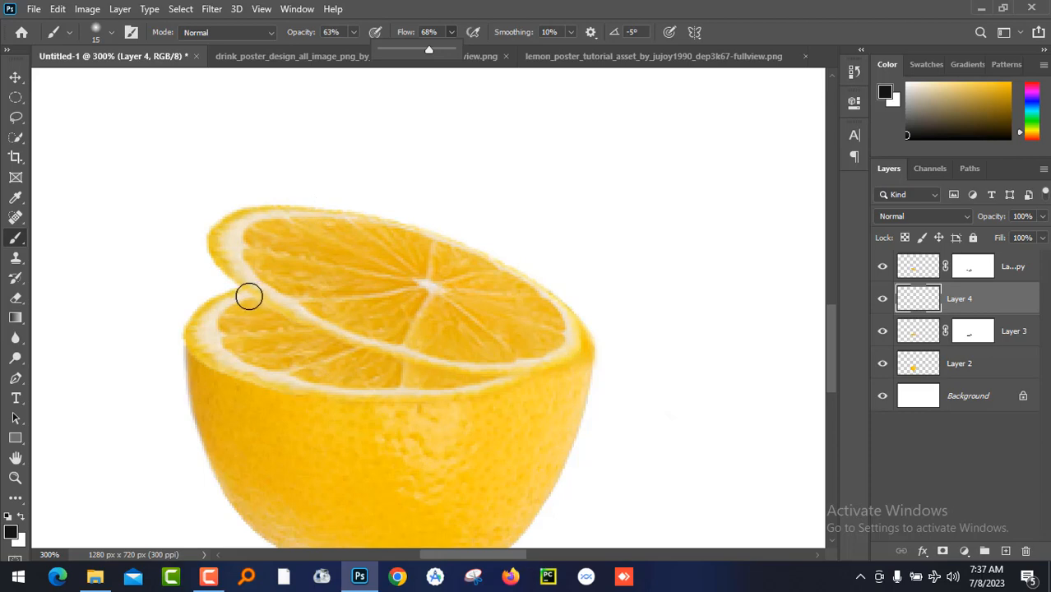
pyautogui.press(']')
pyautogui.moveTo(243, 292)
pyautogui.mouseDown()
pyautogui.moveTo(406, 350)
pyautogui.moveTo(490, 364)
pyautogui.mouseUp()
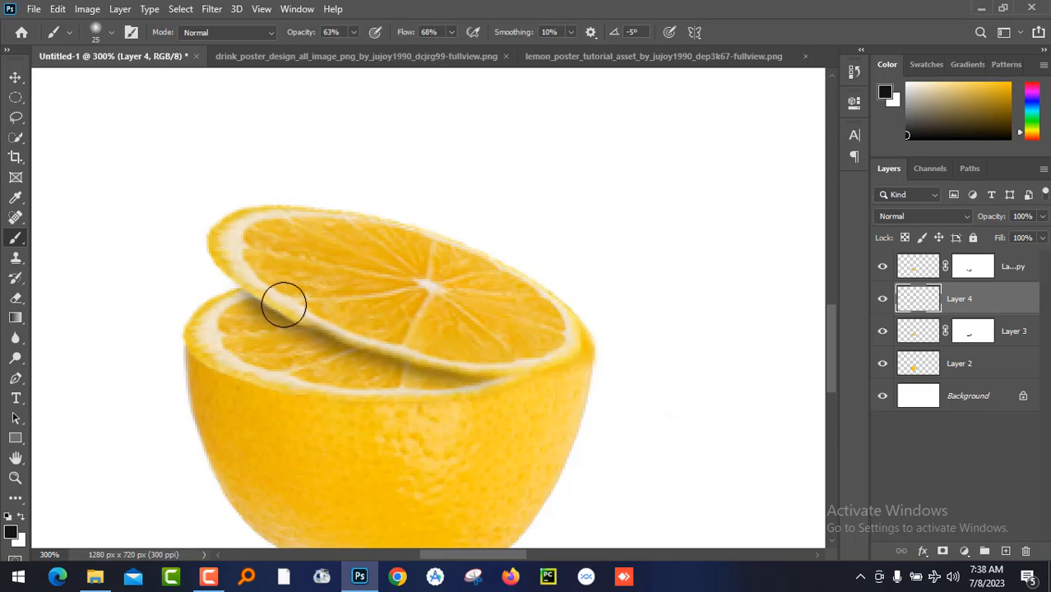
pyautogui.moveTo(256, 290)
pyautogui.mouseDown()
pyautogui.moveTo(448, 362)
pyautogui.moveTo(428, 362)
pyautogui.mouseUp()
# - Restore the tilted slice's lower rim by painting white on the Layer 3 copy's mask
pyautogui.press('x')
pyautogui.press('v')
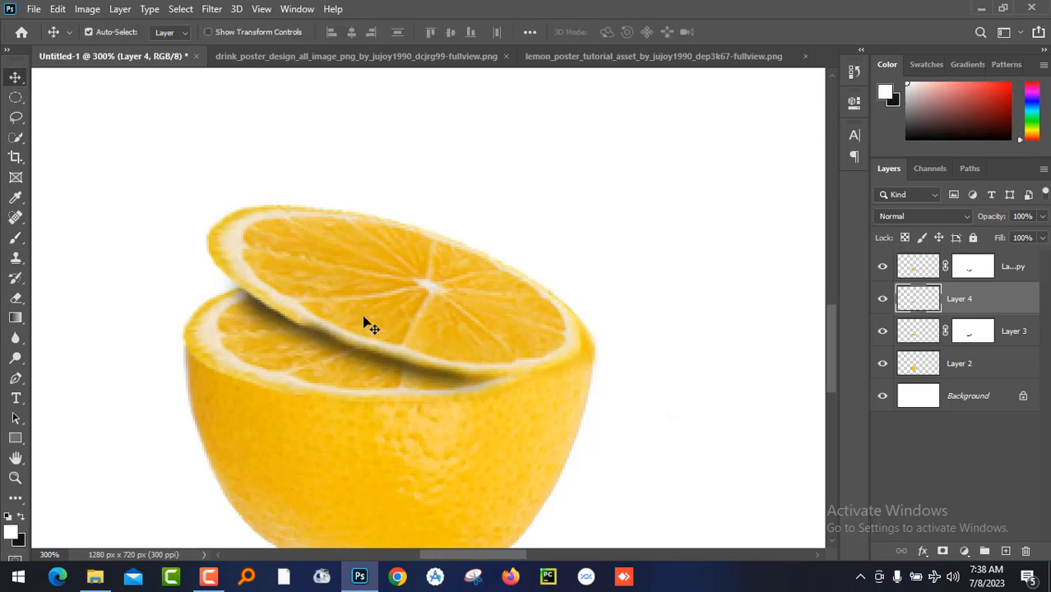
pyautogui.click(905, 263)
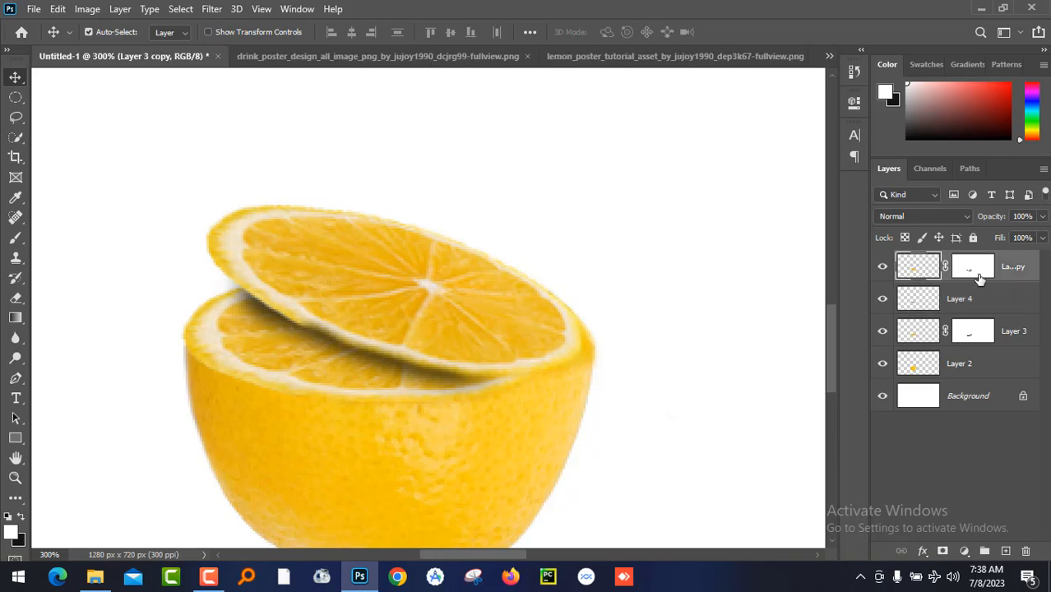
pyautogui.click(973, 271)
pyautogui.press('x')
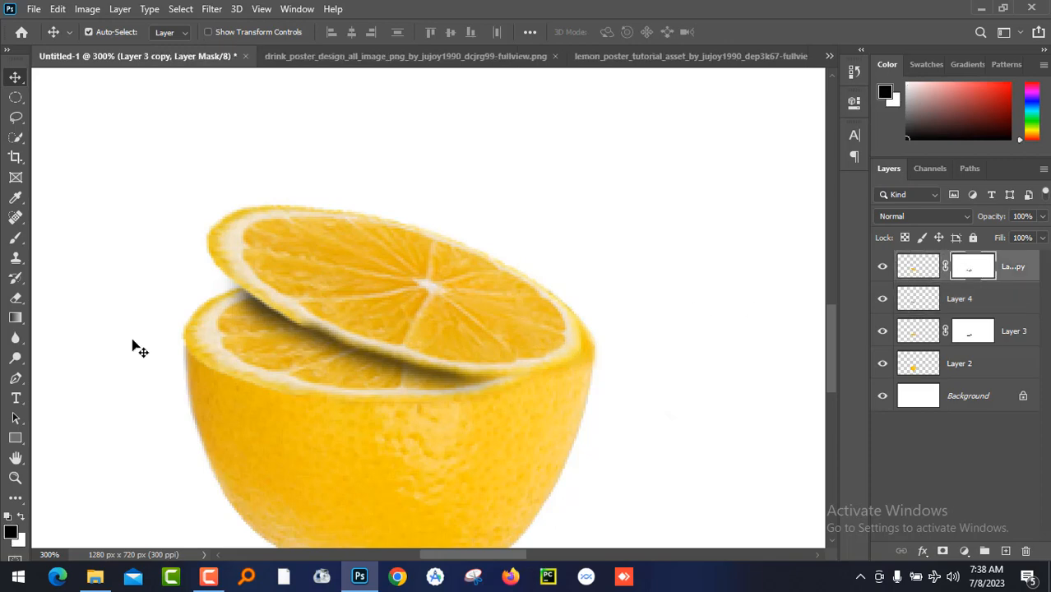
pyautogui.click(22, 514)
pyautogui.click(19, 239)
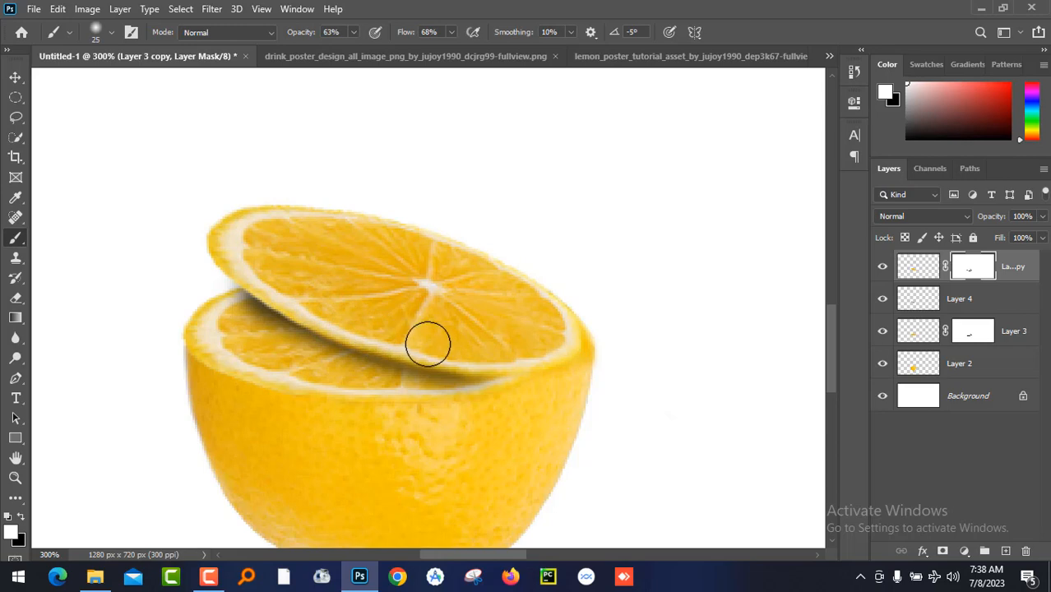
# - Duplicate the tilted slice, rotate the duplicate about 21° clockwise, and place it above so both meet at the right rim
pyautogui.hotkey('alt', '[')
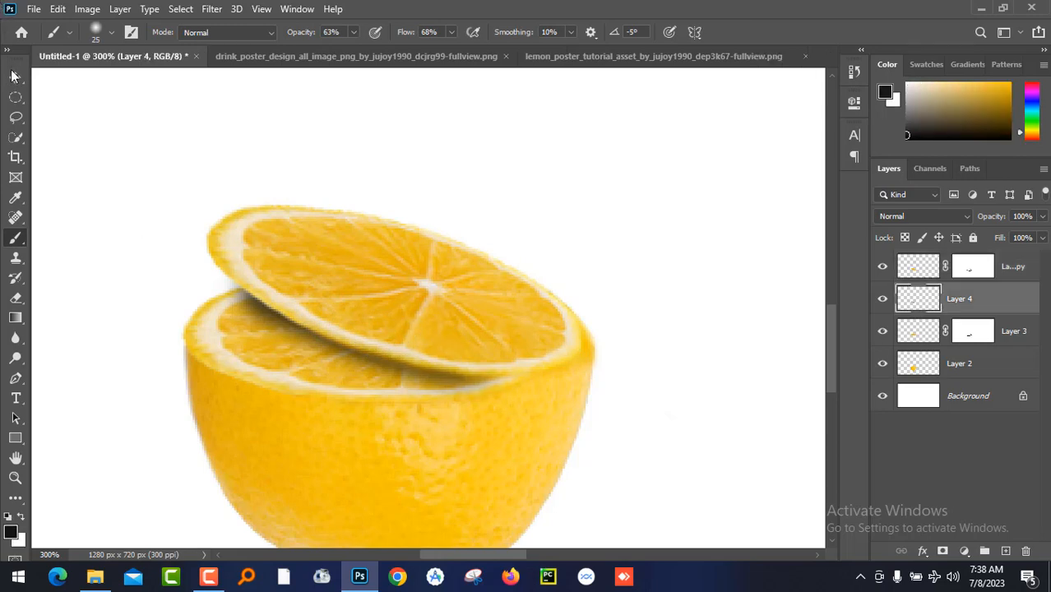
pyautogui.click(14, 80)
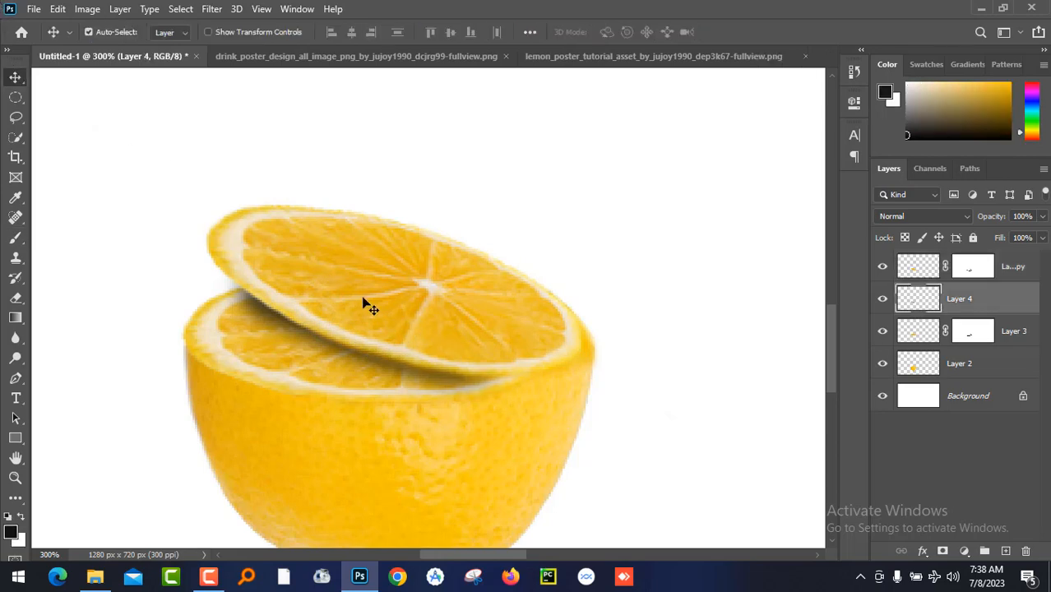
pyautogui.moveTo(367, 304); pyautogui.dragTo(399, 242)
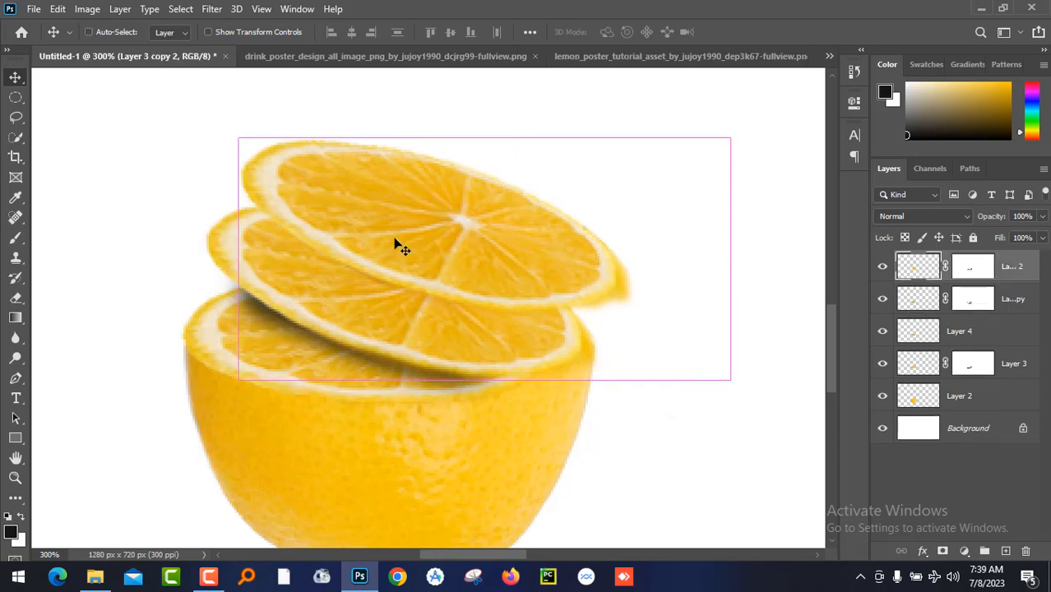
pyautogui.hotkey('ctrl', 't')
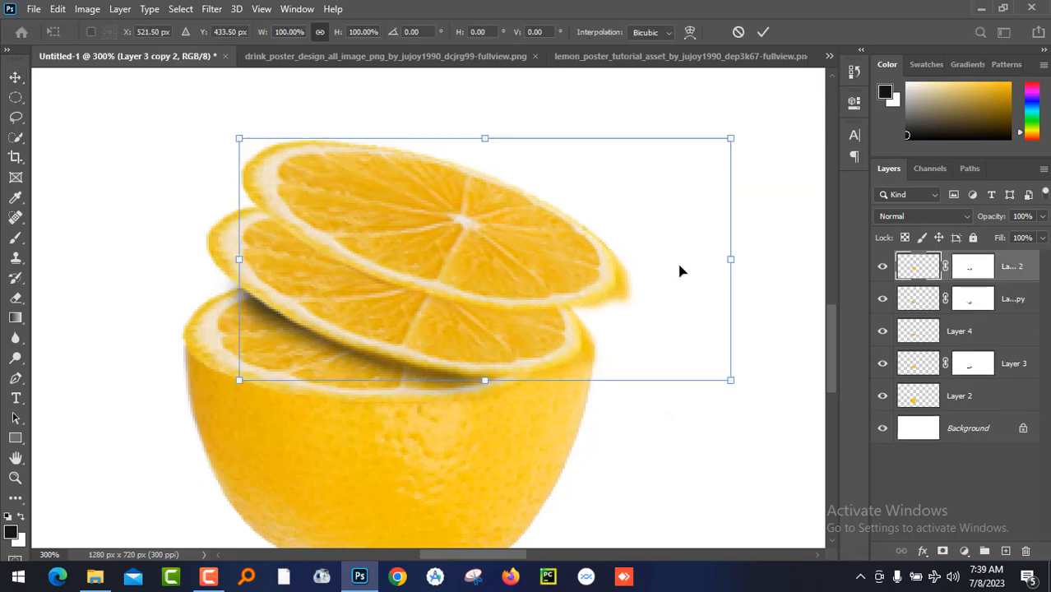
pyautogui.moveTo(765, 300); pyautogui.dragTo(707, 386)
pyautogui.moveTo(490, 251)
pyautogui.mouseDown()
pyautogui.moveTo(475, 268)
pyautogui.moveTo(472, 258)
pyautogui.mouseUp()
pyautogui.press('Return')
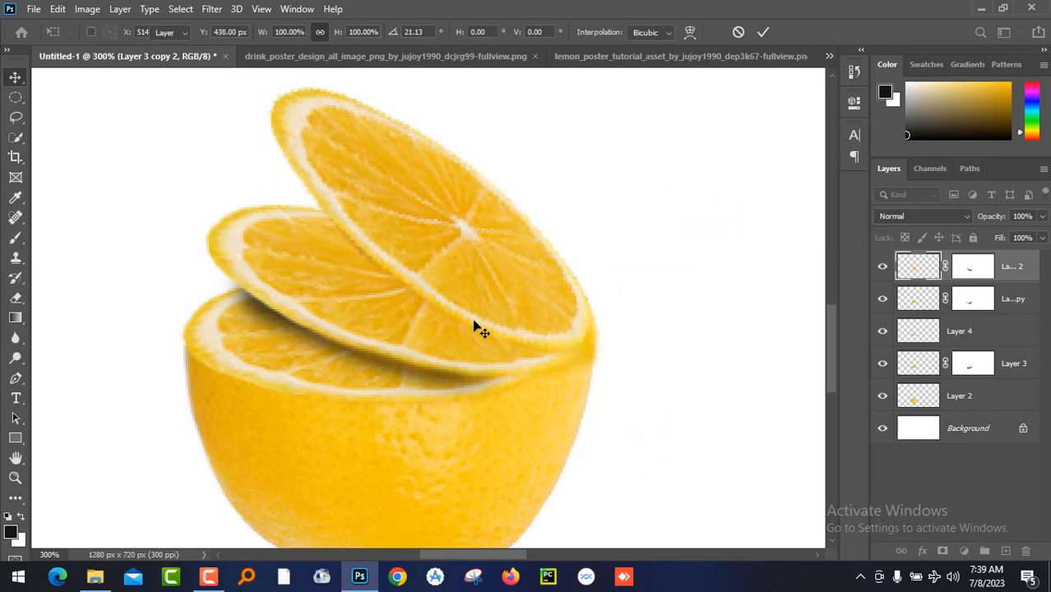
# - Add a new layer directly beneath the uppermost slice and paint a black shadow along its lower edge with the size 25 brush
pyautogui.click(1005, 551)
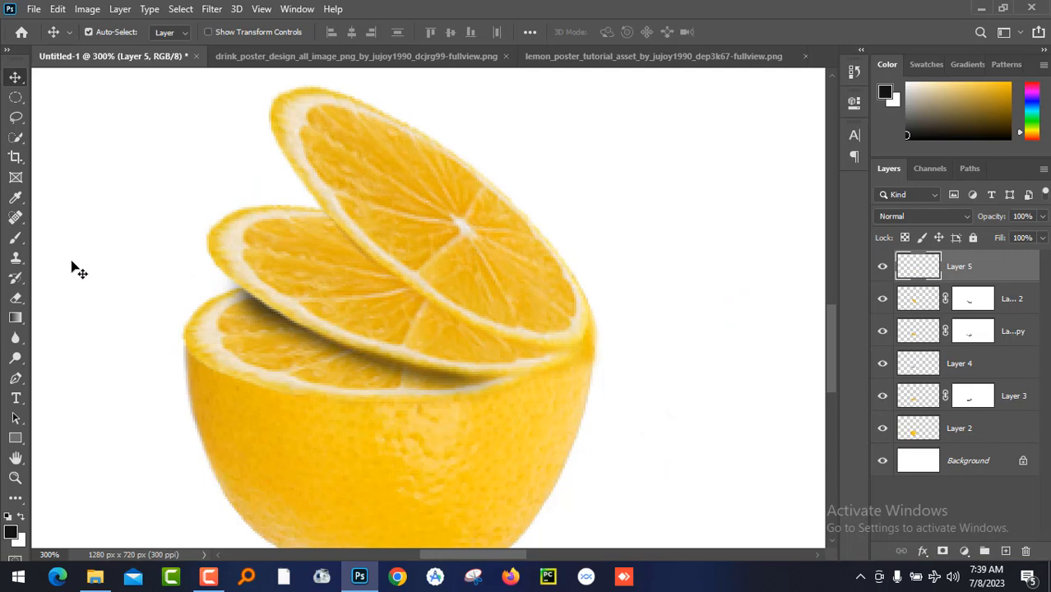
pyautogui.click(16, 239)
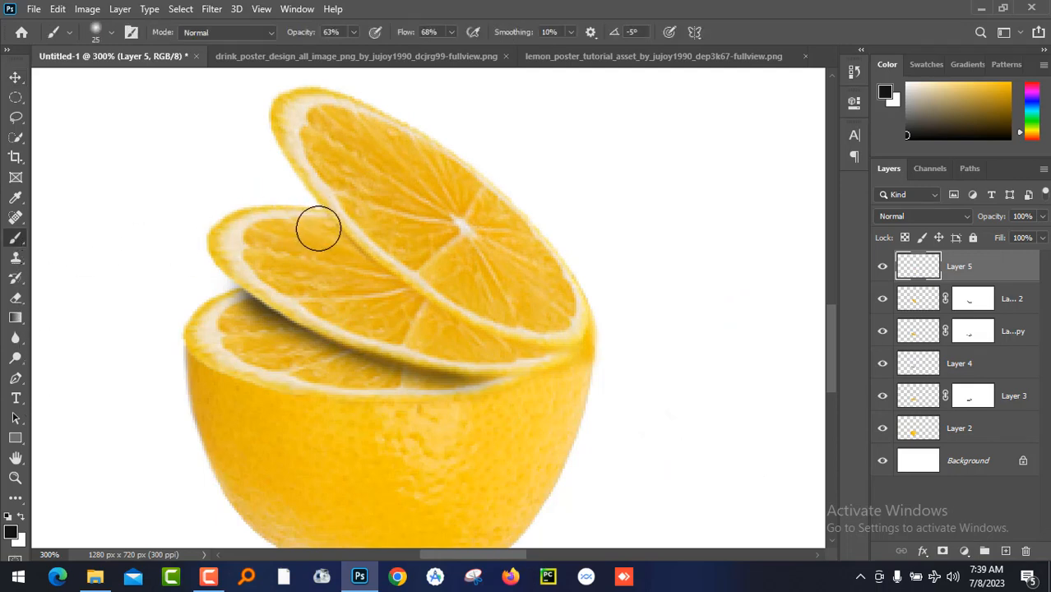
pyautogui.moveTo(327, 225)
pyautogui.mouseDown()
pyautogui.moveTo(467, 315)
pyautogui.moveTo(530, 343)
pyautogui.mouseUp()
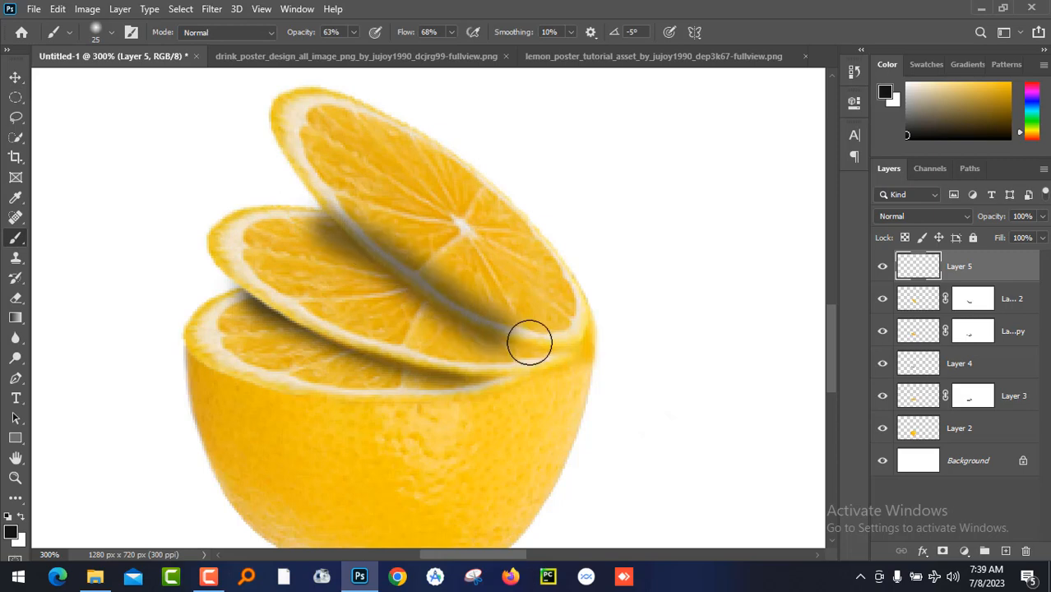
pyautogui.hotkey('ctrl', 'z')
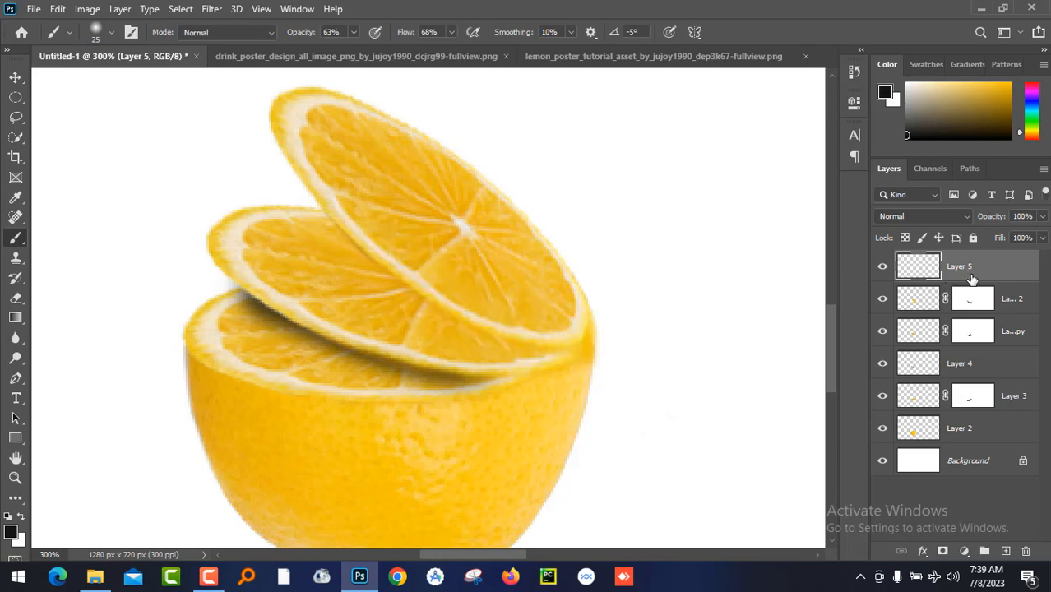
pyautogui.moveTo(972, 280); pyautogui.dragTo(959, 314)
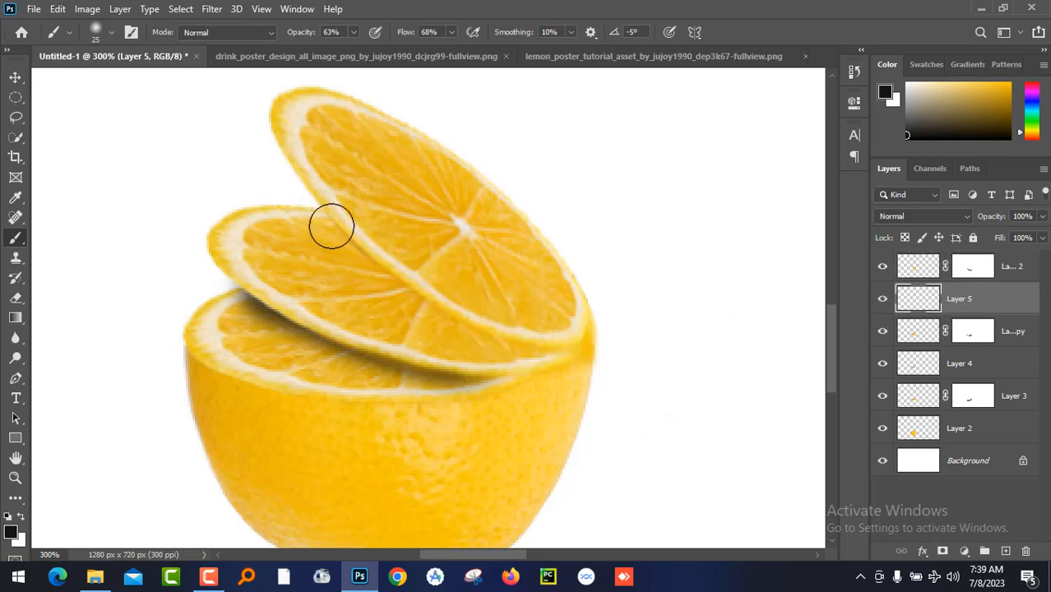
pyautogui.moveTo(336, 215)
pyautogui.mouseDown()
pyautogui.moveTo(438, 298)
pyautogui.moveTo(542, 331)
pyautogui.mouseUp()
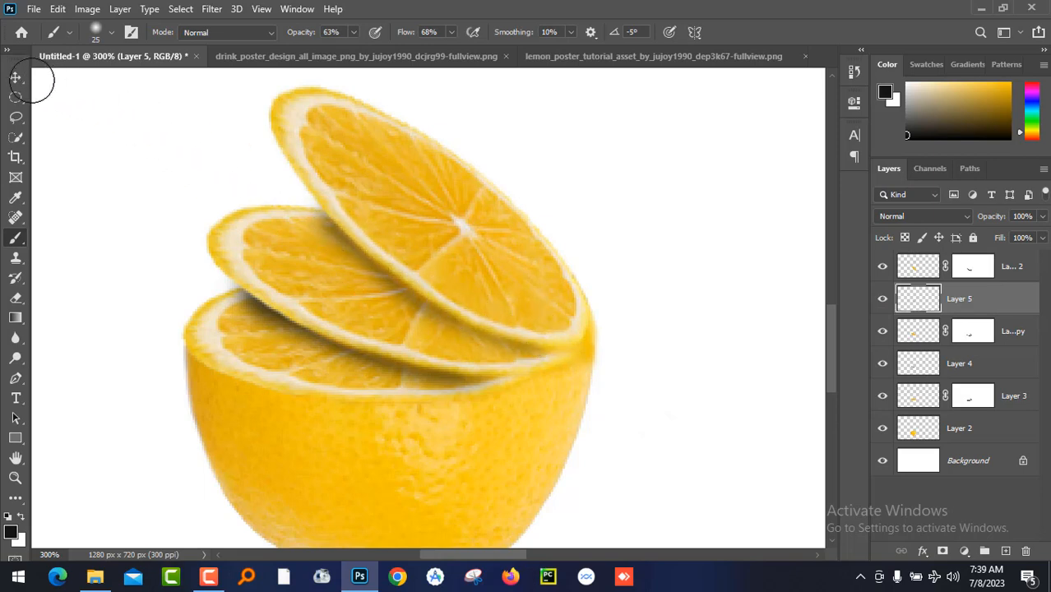
# - Duplicate the uppermost lemon slice and offset the copy diagonally above the stack
pyautogui.click(16, 76)
pyautogui.hotkey('ctrl', '-')
pyautogui.hotkey('ctrl', '-')
pyautogui.hotkey('ctrl', '-')
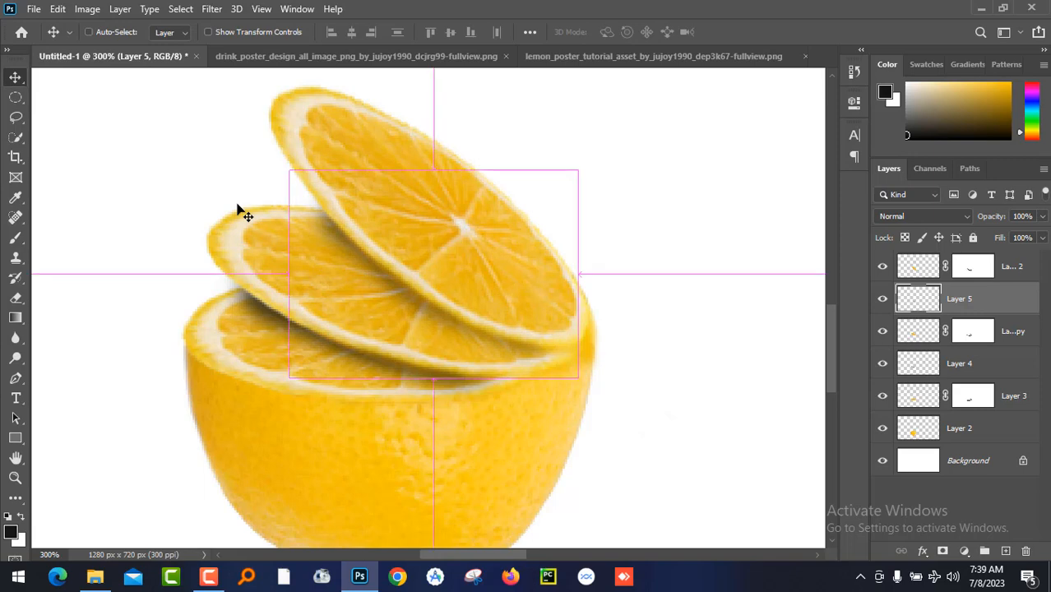
pyautogui.hotkey('ctrl', '+')
pyautogui.hotkey('ctrl', '+')
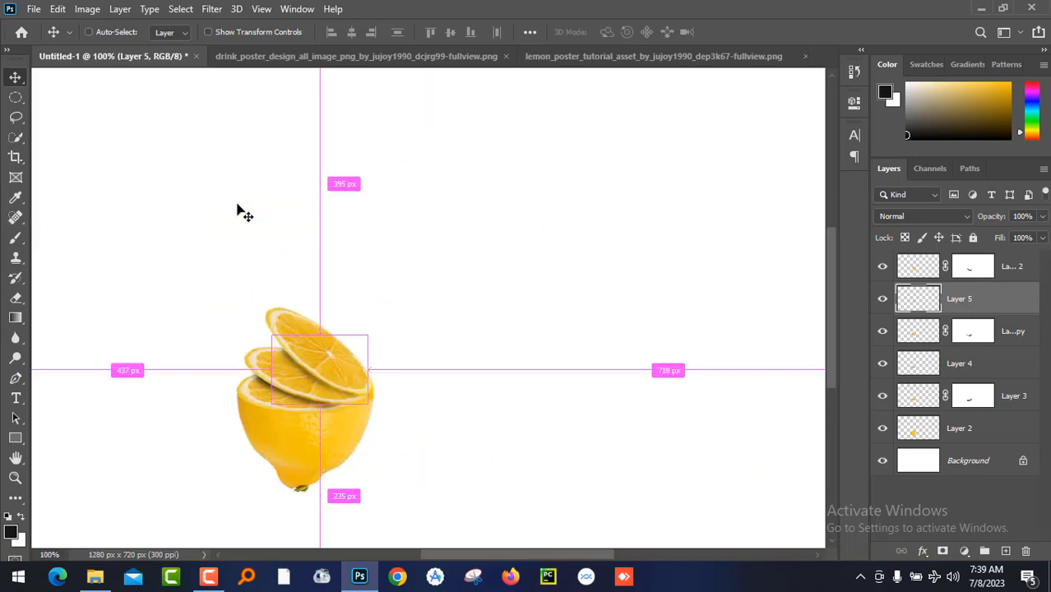
pyautogui.moveTo(306, 321); pyautogui.dragTo(336, 237)
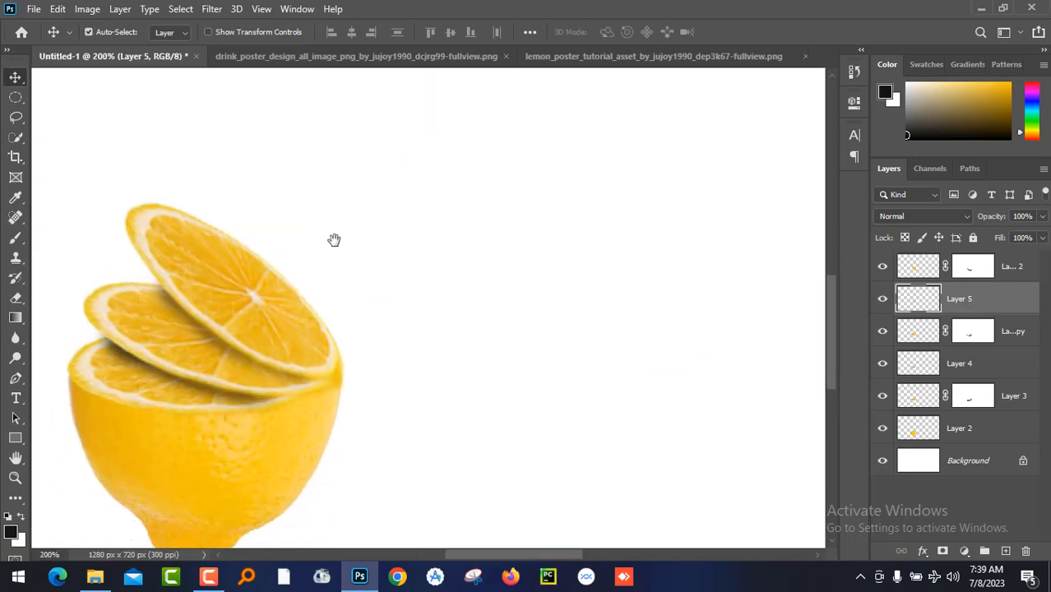
pyautogui.moveTo(253, 326); pyautogui.dragTo(290, 277)
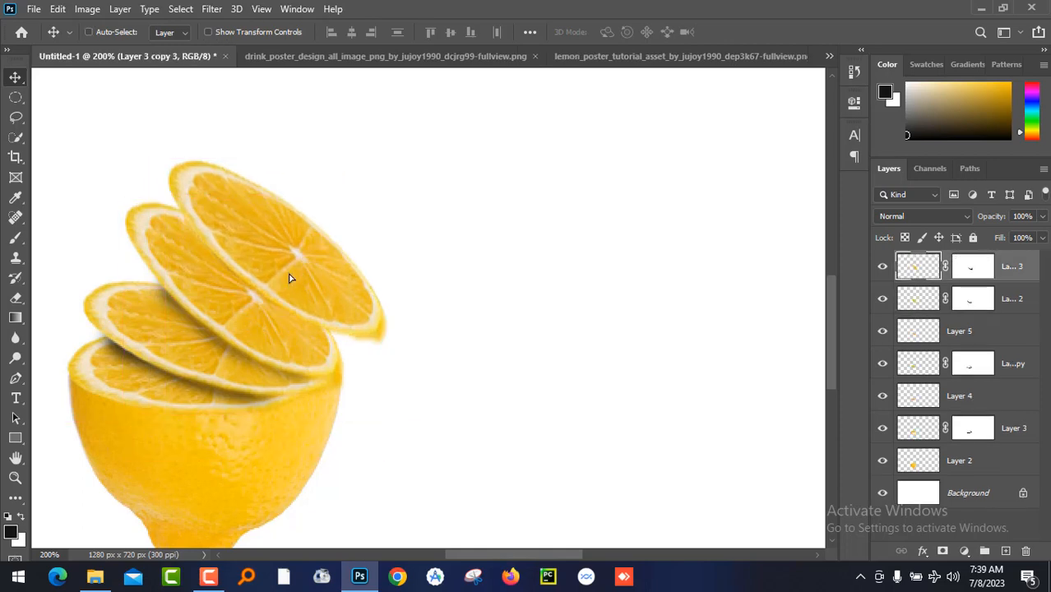
# - Rotate the new slice copy about 20° clockwise and position it so its lower end meets the stack at the right rim
pyautogui.hotkey('ctrl', 't')
pyautogui.moveTo(440, 341); pyautogui.dragTo(413, 391)
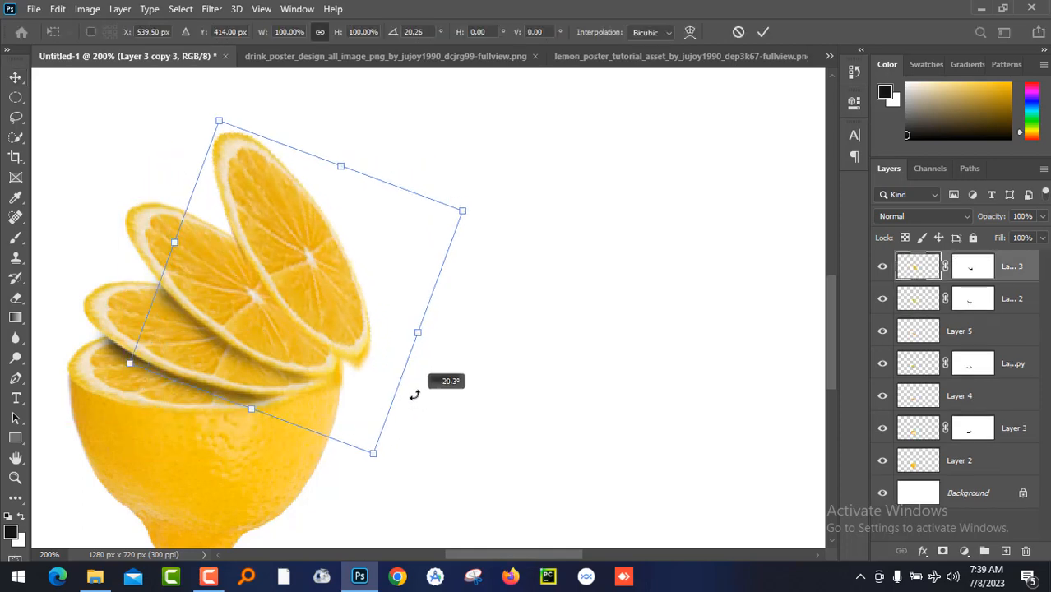
pyautogui.moveTo(324, 289); pyautogui.dragTo(299, 297)
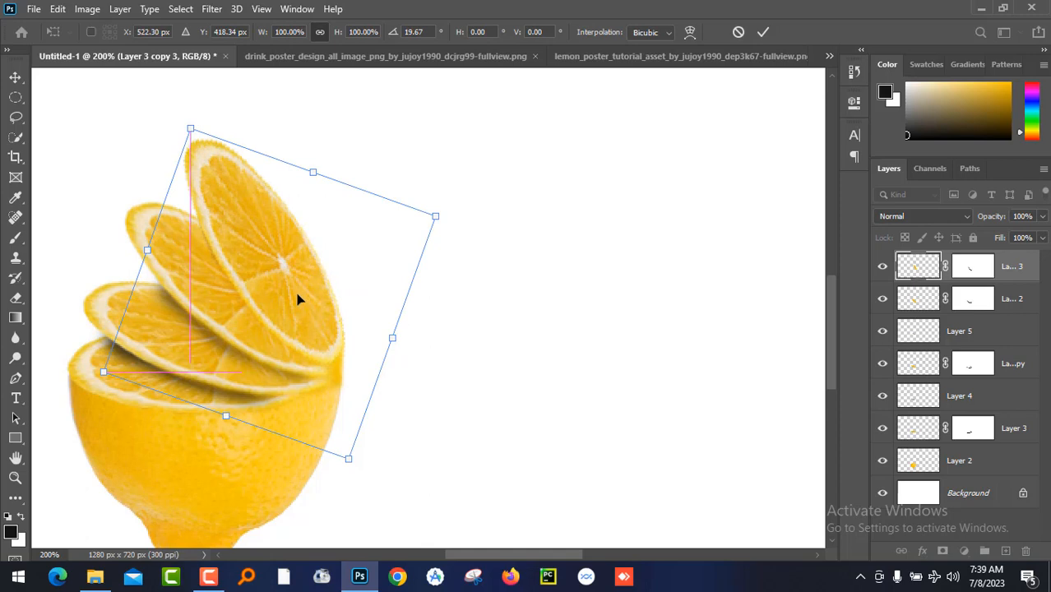
pyautogui.press('Return')
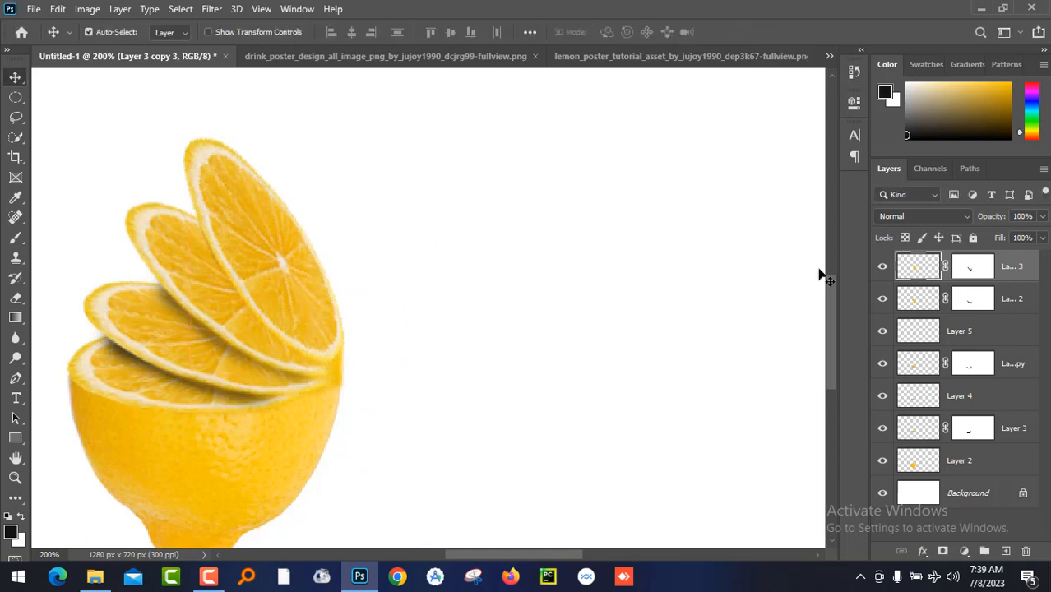
# - Add a new layer directly beneath the newest slice and paint a black shadow along that slice's lower edge
pyautogui.click(1005, 552)
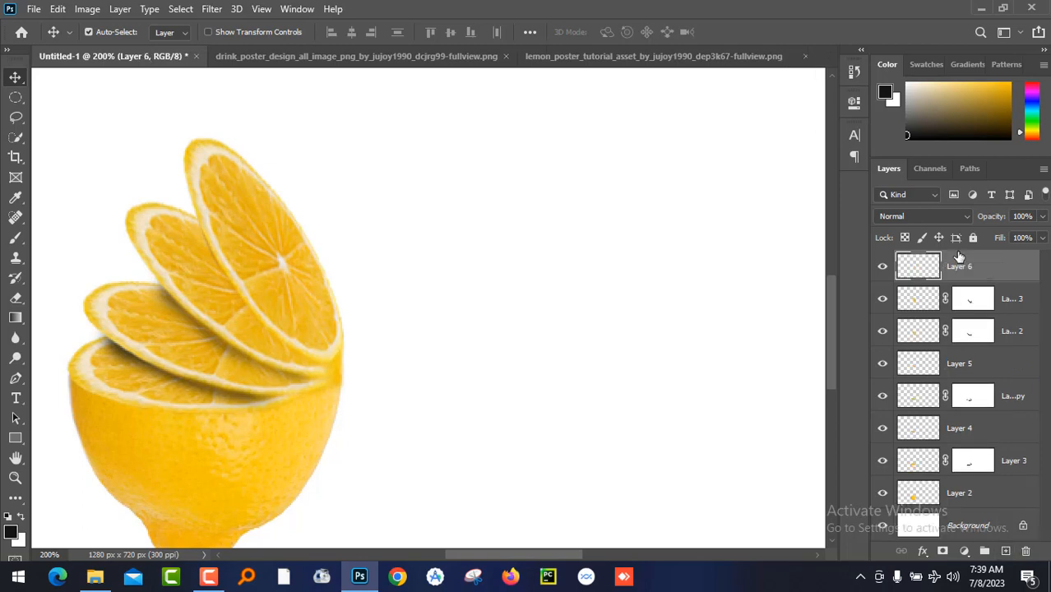
pyautogui.moveTo(966, 275); pyautogui.dragTo(962, 314)
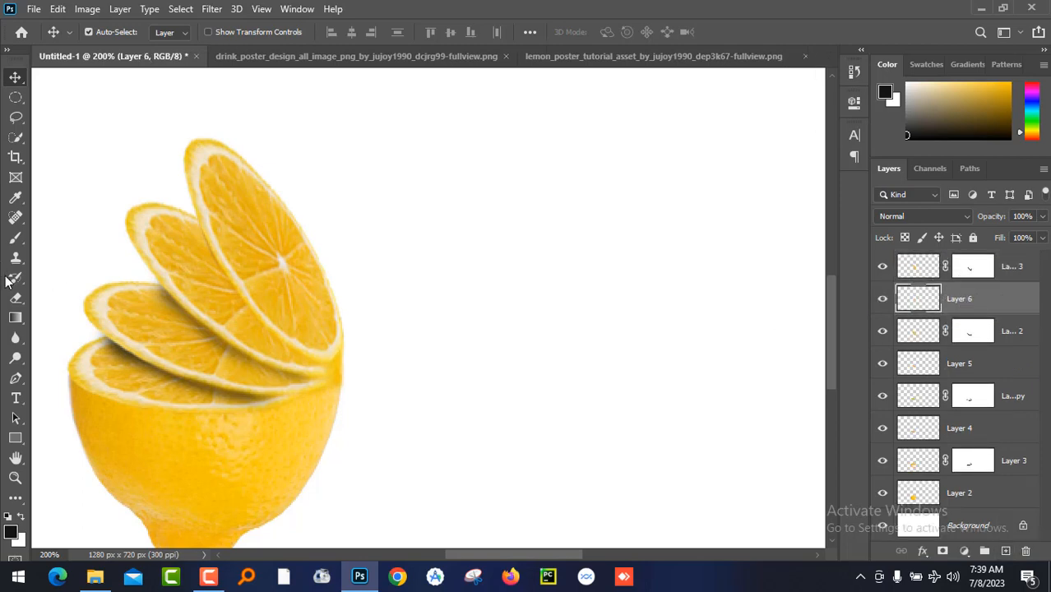
pyautogui.click(20, 239)
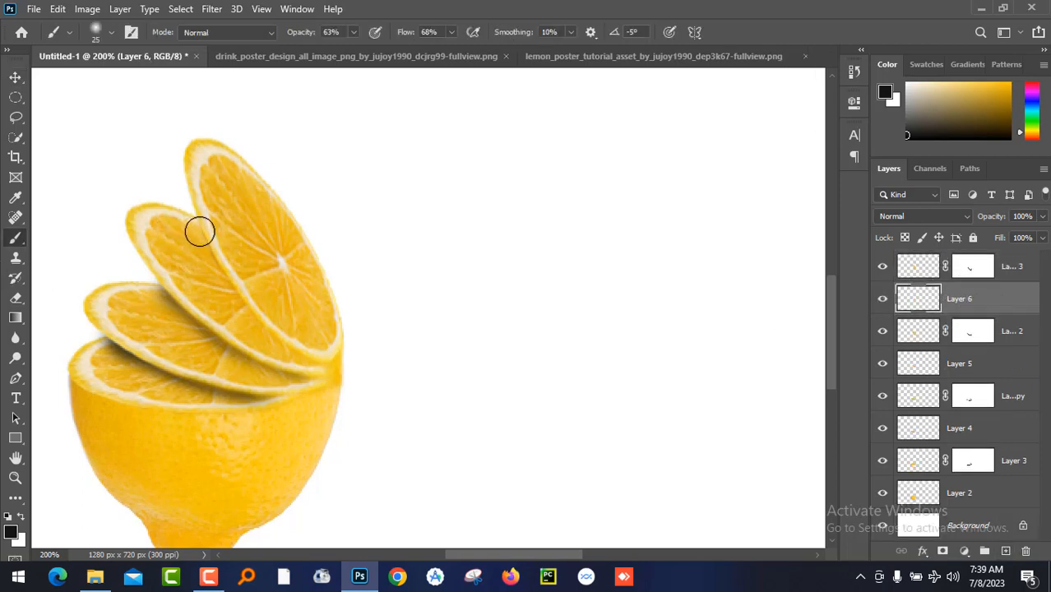
pyautogui.moveTo(205, 236)
pyautogui.mouseDown()
pyautogui.moveTo(244, 295)
pyautogui.moveTo(309, 346)
pyautogui.mouseUp()
pyautogui.click(13, 75)
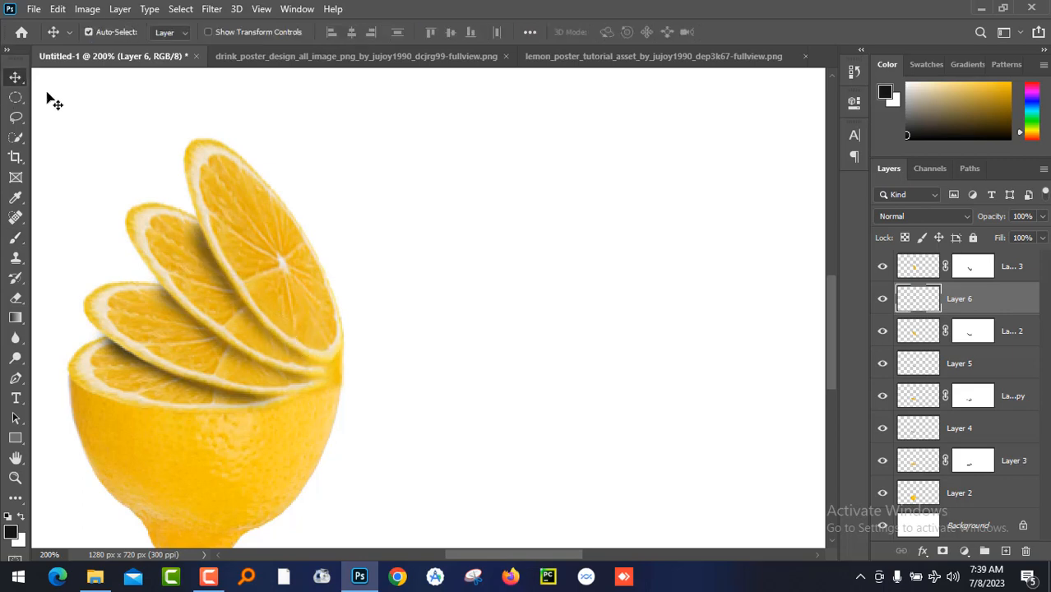
pyautogui.hotkey('ctrl', '0')
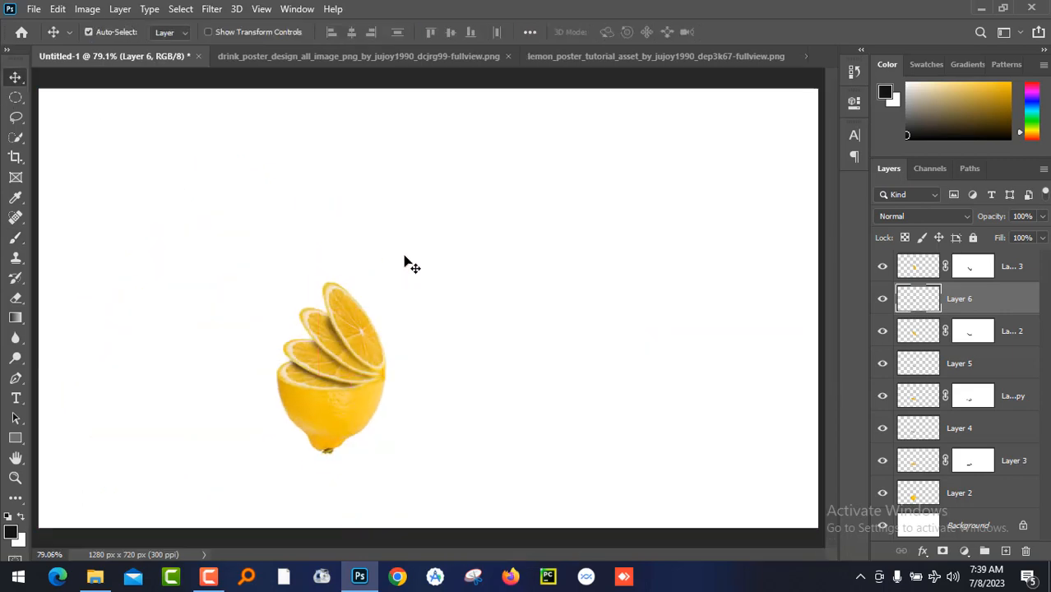
# - Lasso the Aguila bottle in the lemon poster asset document, cut it out and paste it into Untitled-1
pyautogui.click(591, 53)
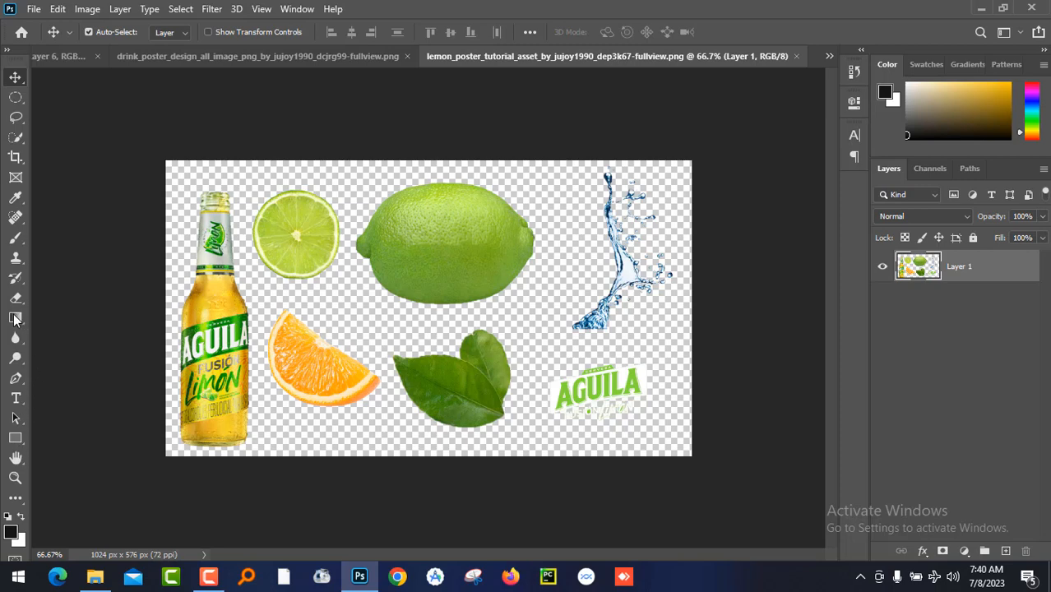
pyautogui.click(20, 118)
pyautogui.moveTo(172, 194)
pyautogui.mouseDown()
pyautogui.moveTo(221, 167)
pyautogui.moveTo(243, 198)
pyautogui.mouseUp()
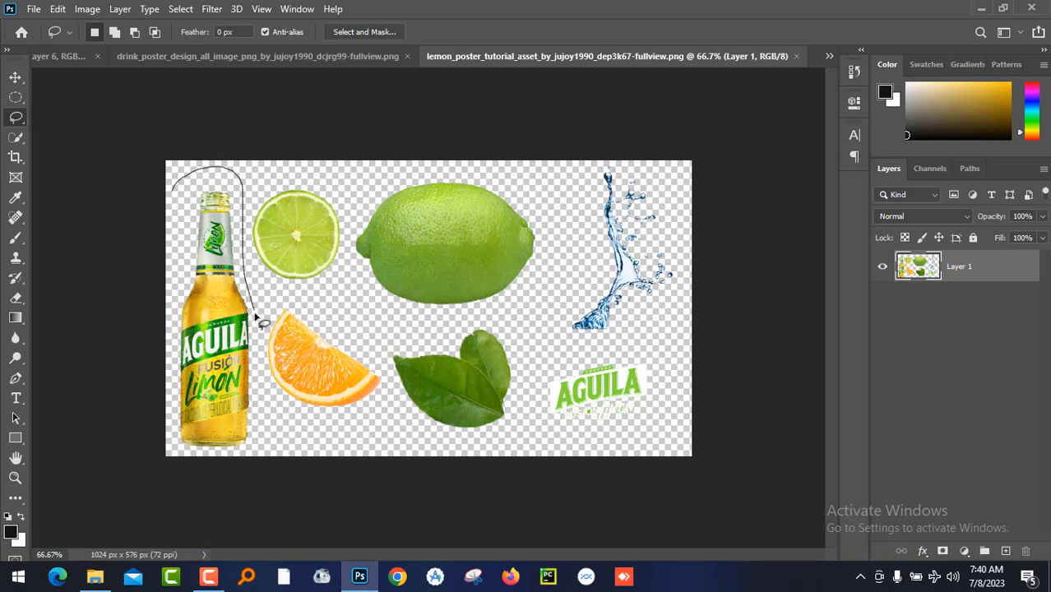
pyautogui.moveTo(259, 339); pyautogui.dragTo(261, 424)
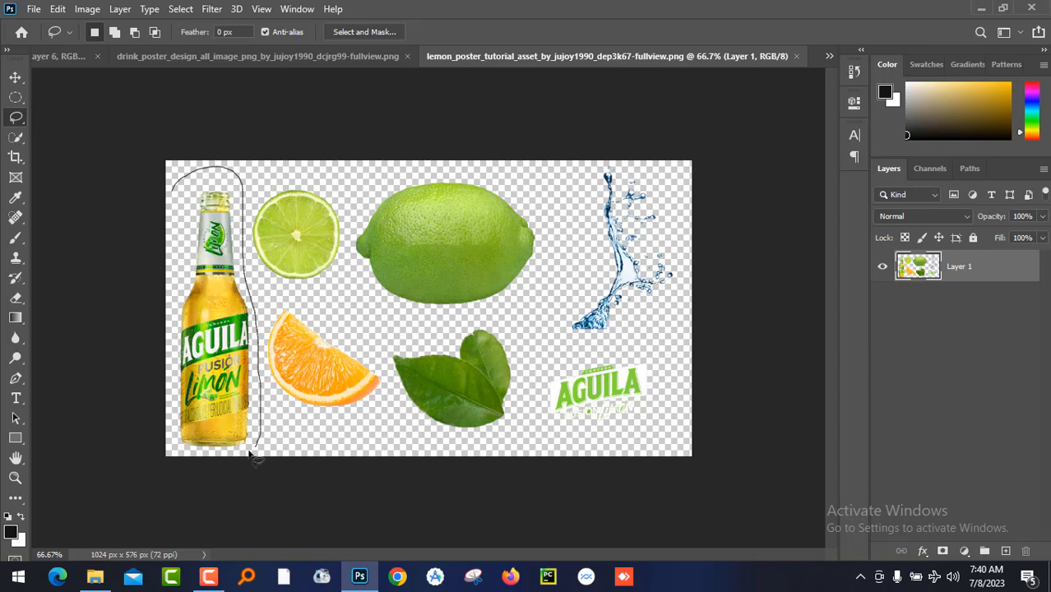
pyautogui.moveTo(174, 409)
pyautogui.mouseDown()
pyautogui.moveTo(169, 245)
pyautogui.moveTo(191, 173)
pyautogui.mouseUp()
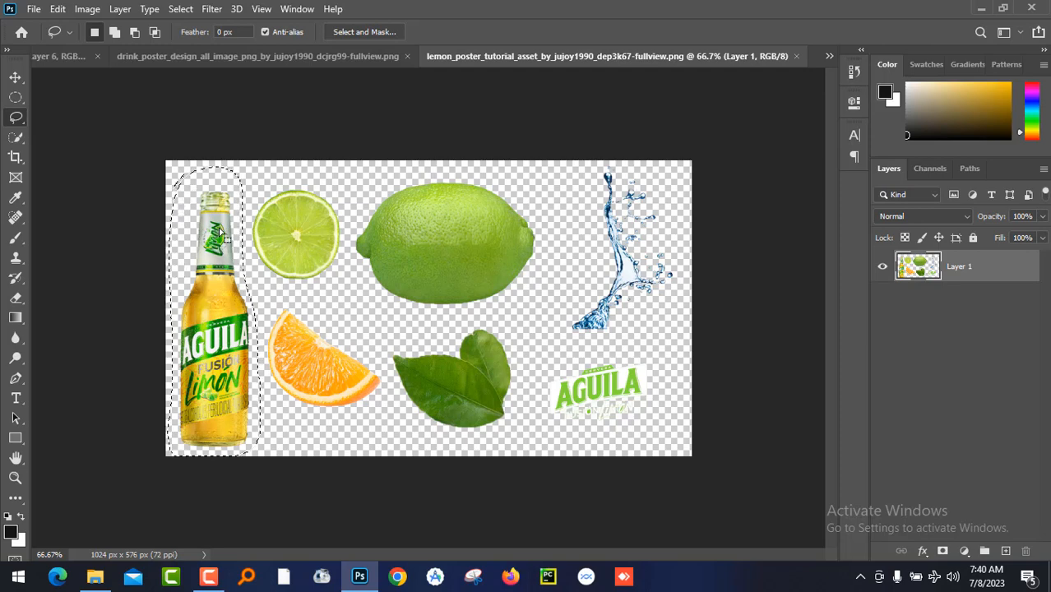
pyautogui.hotkey('ctrl', 'x')
pyautogui.click(50, 55)
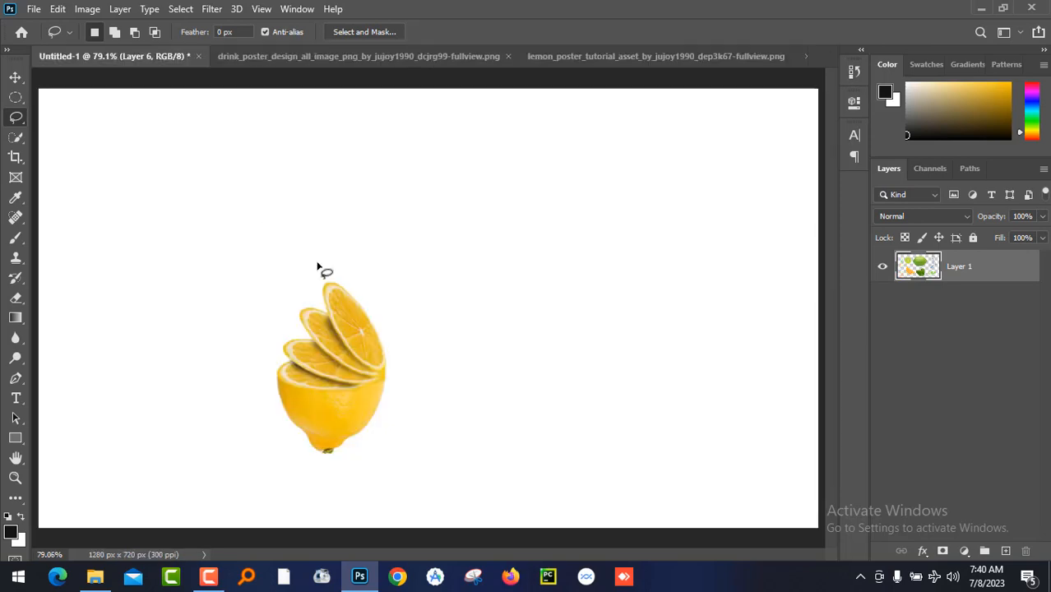
pyautogui.hotkey('ctrl', 'v')
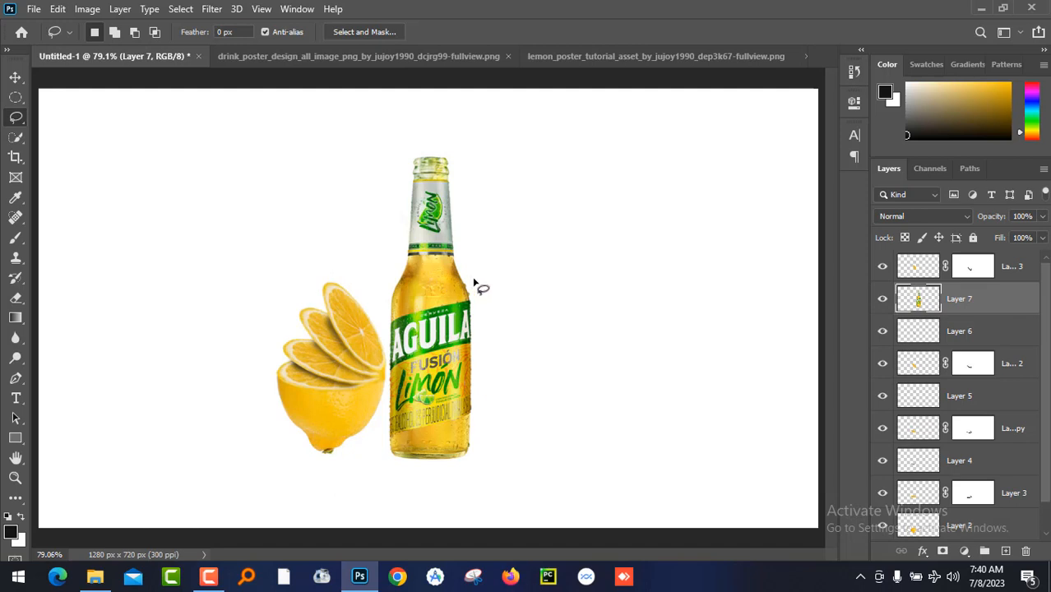
# - Rotate the bottle about 48° clockwise and place its lower half over the fanned lemon slices
pyautogui.hotkey('ctrl', '+')
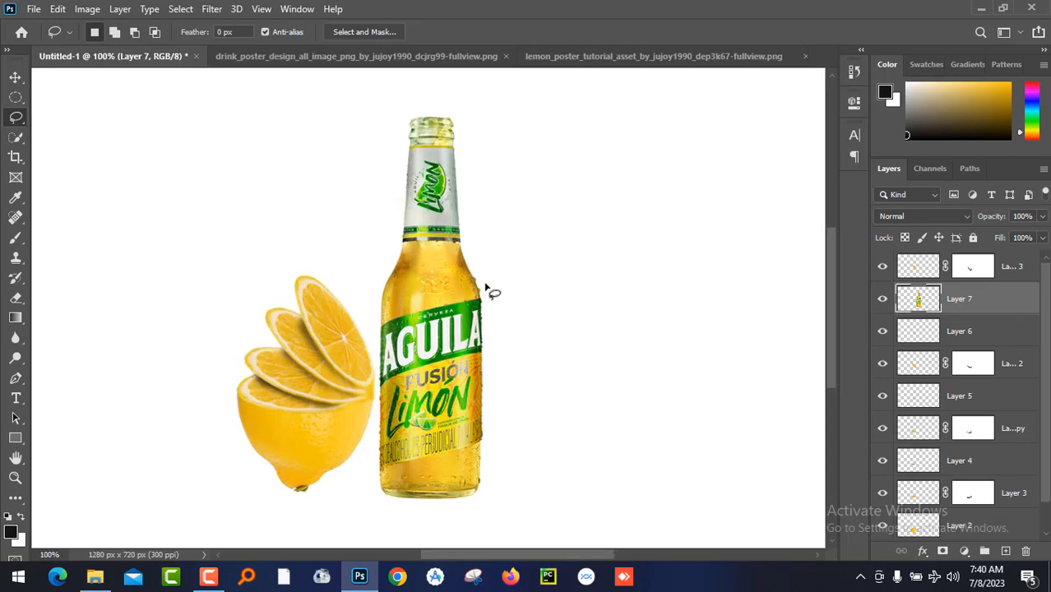
pyautogui.click(16, 78)
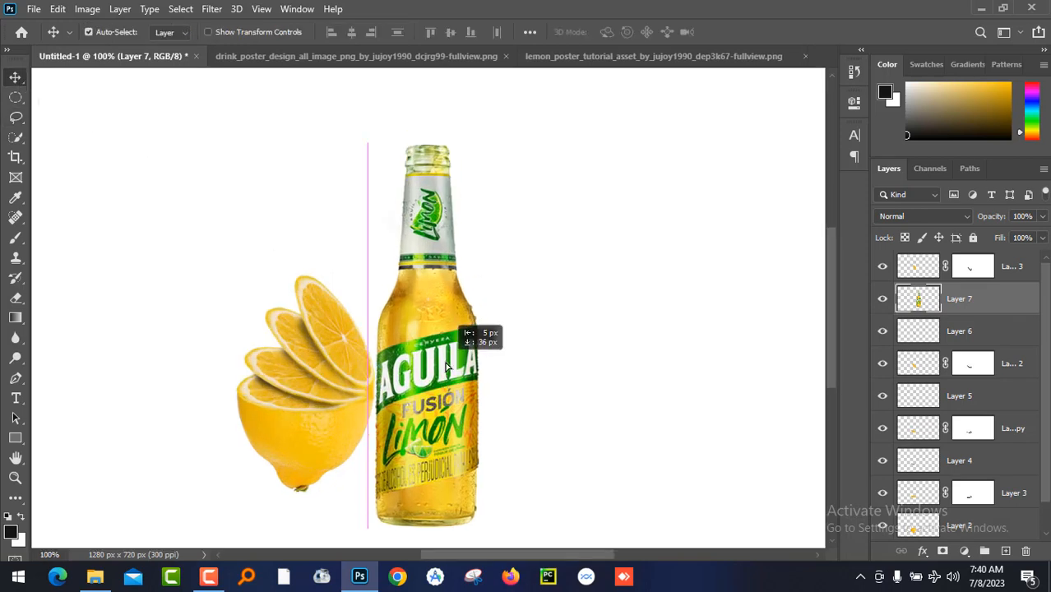
pyautogui.moveTo(457, 342); pyautogui.dragTo(454, 370)
pyautogui.hotkey('ctrl', 't')
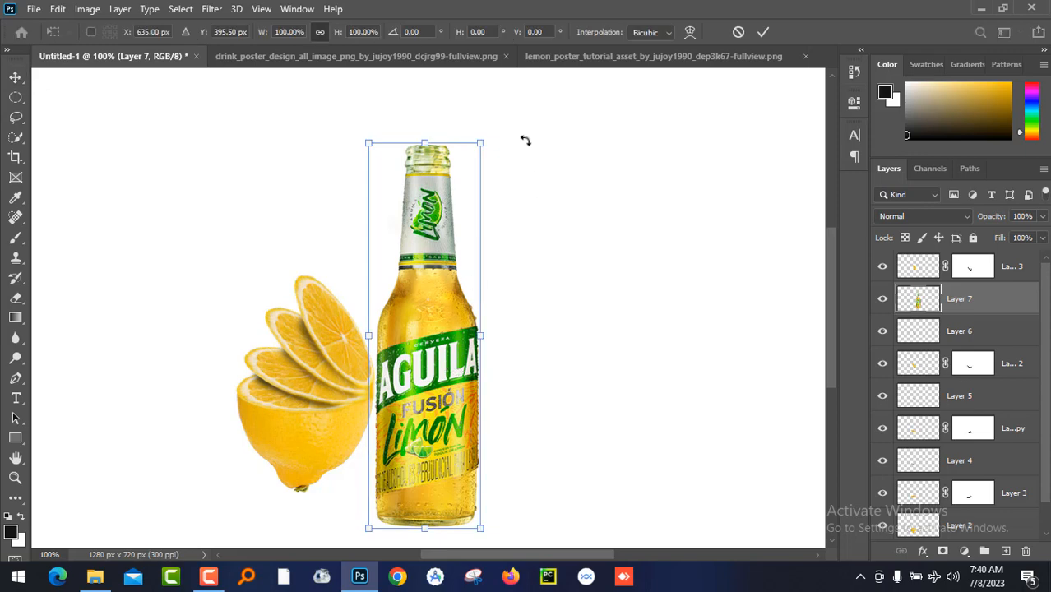
pyautogui.moveTo(526, 140); pyautogui.dragTo(603, 277)
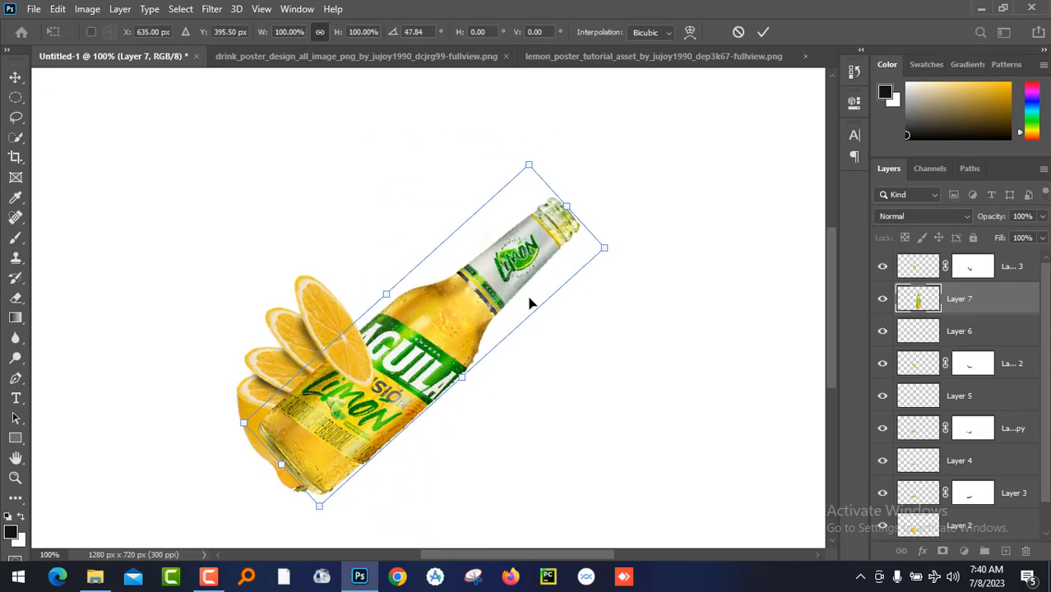
pyautogui.moveTo(439, 346); pyautogui.dragTo(407, 282)
pyautogui.press('Return')
# - Bring the bottle layer to the top of the layer stack and fine-tune its placement over the slices with Free Transform
pyautogui.moveTo(996, 303); pyautogui.dragTo(979, 256)
pyautogui.moveTo(386, 326)
pyautogui.mouseDown()
pyautogui.moveTo(382, 340)
pyautogui.moveTo(372, 336)
pyautogui.mouseUp()
pyautogui.hotkey('ctrl', 't')
pyautogui.moveTo(539, 147); pyautogui.dragTo(566, 141)
pyautogui.press('Return')
# - Add a layer mask to the bottle layer and paint black over the bottle's base with the Brush tool
pyautogui.hotkey('ctrl', '+')
pyautogui.hotkey('ctrl', '+')
pyautogui.hscroll(-4, 569, 237)
pyautogui.scroll(-2, 569, 237)
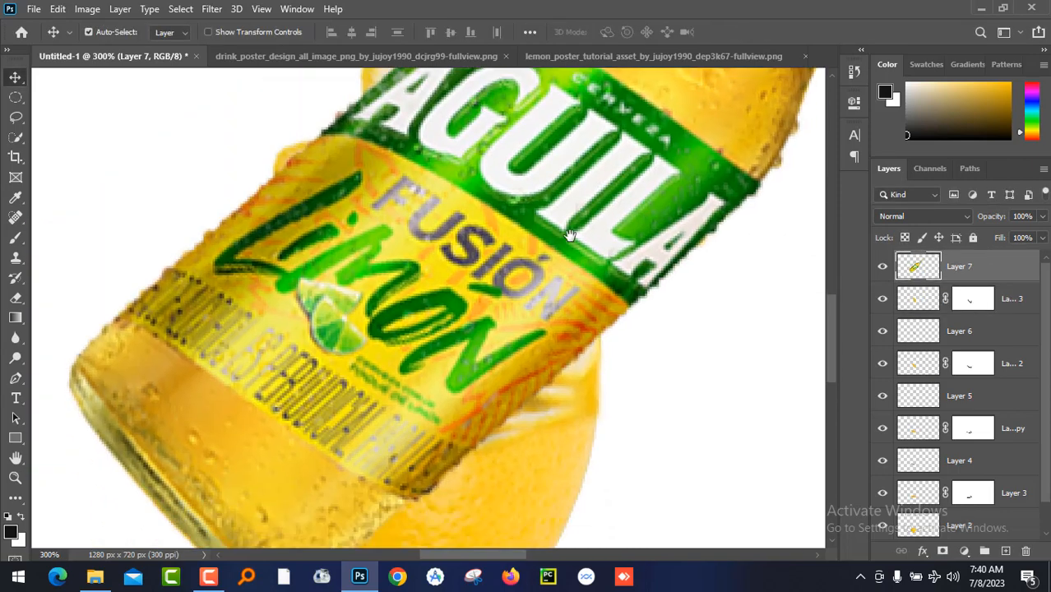
pyautogui.click(943, 552)
pyautogui.press('b')
pyautogui.scroll(-2, 281, 434)
pyautogui.click(20, 517)
pyautogui.moveTo(296, 418)
pyautogui.mouseDown()
pyautogui.moveTo(223, 380)
pyautogui.moveTo(99, 244)
pyautogui.moveTo(222, 385)
pyautogui.mouseUp()
# - Set the brush to 100% opacity, 100% flow and size 50, and mask out the bottle's lower end over the lemon and lower slices
pyautogui.click(354, 33)
pyautogui.moveTo(349, 50); pyautogui.dragTo(377, 50)
pyautogui.click(452, 33)
pyautogui.moveTo(449, 50); pyautogui.dragTo(474, 50)
pyautogui.press(']')
pyautogui.press(']')
pyautogui.press(']')
pyautogui.press(']')
pyautogui.press(']')
pyautogui.moveTo(217, 404)
pyautogui.mouseDown()
pyautogui.moveTo(221, 331)
pyautogui.moveTo(300, 310)
pyautogui.moveTo(253, 211)
pyautogui.moveTo(284, 201)
pyautogui.moveTo(493, 437)
pyautogui.mouseUp()
pyautogui.scroll(2, 300, 310)
pyautogui.scroll(2, 290, 223)
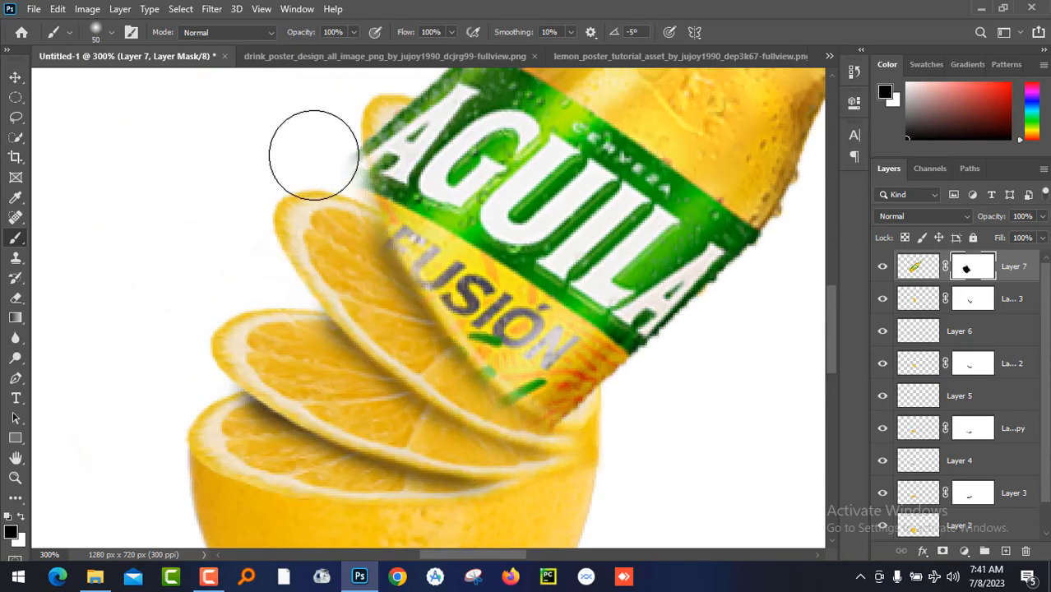
# - Refine the bottle's mask along the top slice's curved rim so the bottle emerges from inside the fanned slices
pyautogui.moveTo(330, 136)
pyautogui.mouseDown()
pyautogui.moveTo(352, 265)
pyautogui.moveTo(540, 451)
pyautogui.mouseUp()
pyautogui.scroll(2, 321, 241)
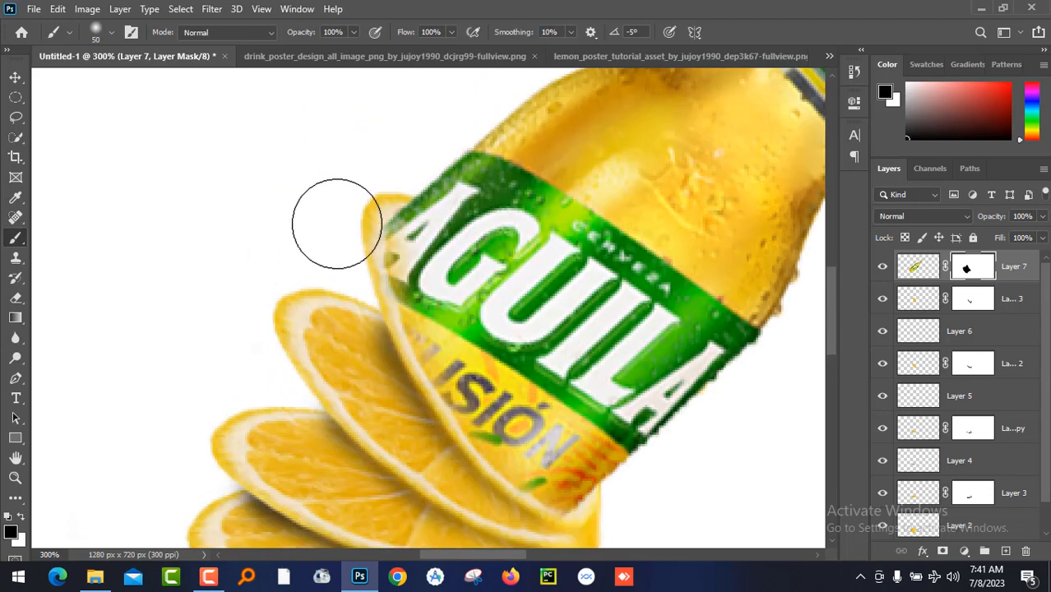
pyautogui.scroll(-2, 375, 357)
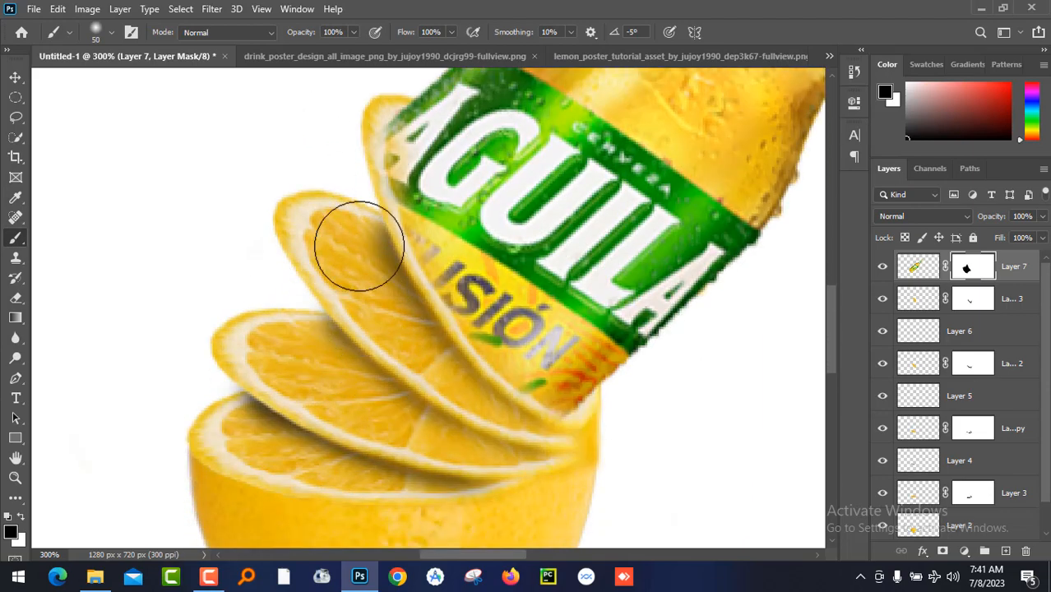
pyautogui.moveTo(335, 179)
pyautogui.mouseDown()
pyautogui.moveTo(347, 241)
pyautogui.moveTo(391, 328)
pyautogui.moveTo(448, 403)
pyautogui.moveTo(509, 445)
pyautogui.mouseUp()
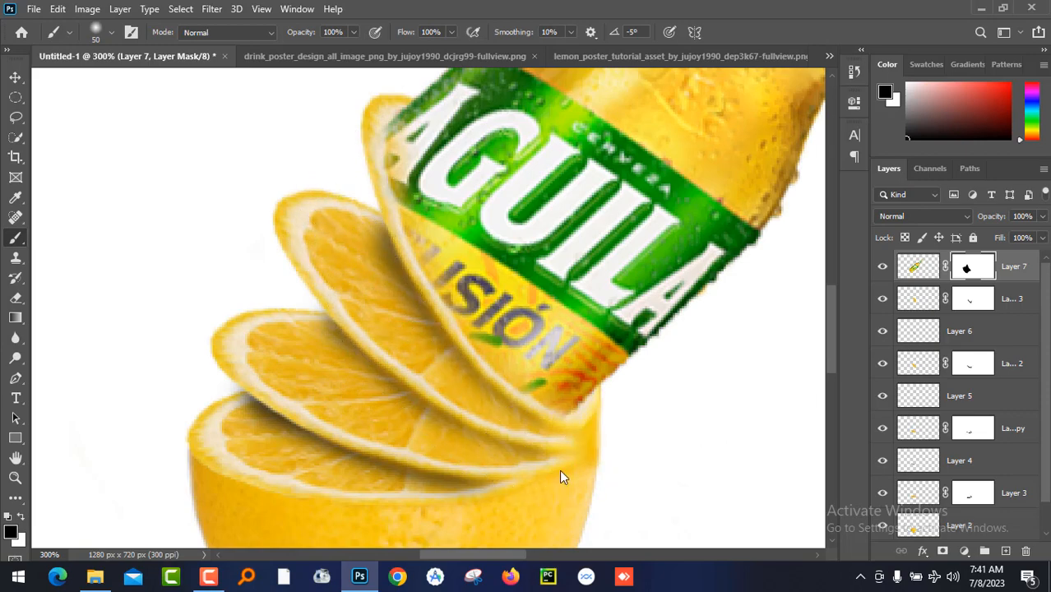
pyautogui.hotkey('ctrl', '0')
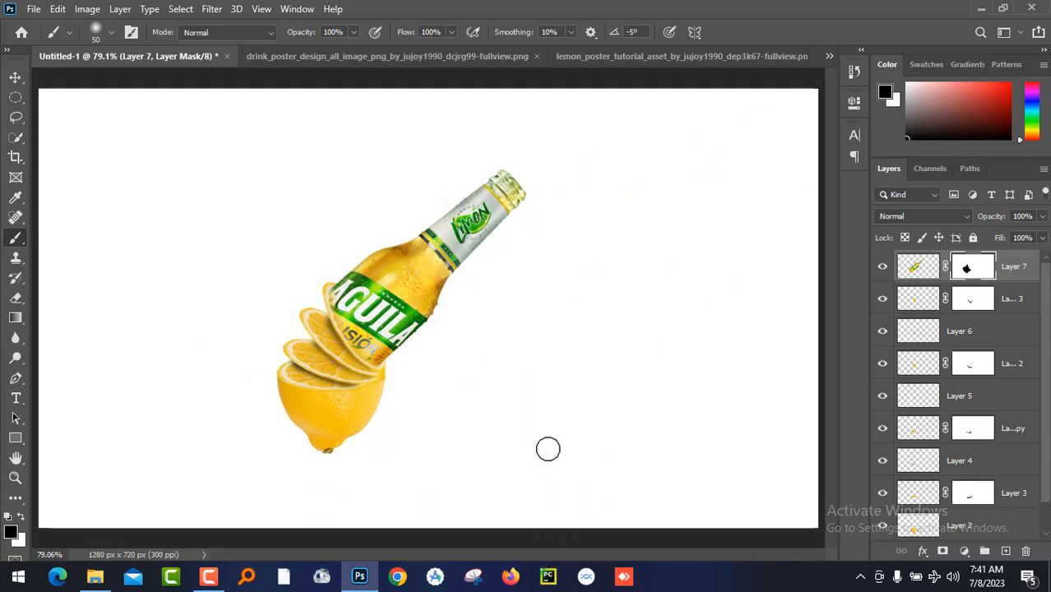
pyautogui.click(16, 77)
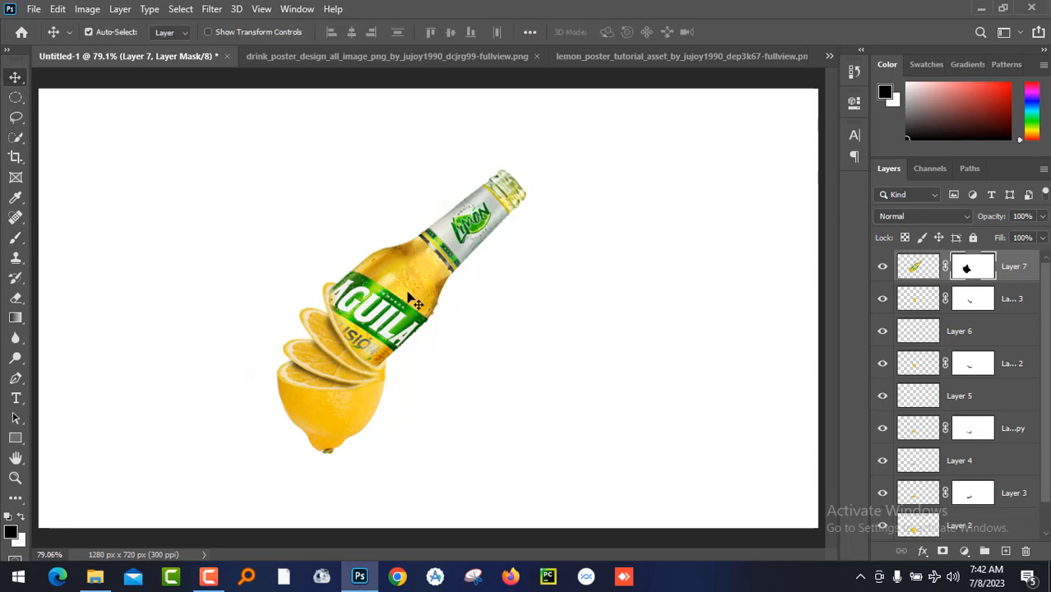
# - Rotate the bottle layer to -10.14° with Free Transform and shift it slightly upward over the slices
pyautogui.press('ctrl')
pyautogui.hotkey('ctrl', 't')
pyautogui.moveTo(564, 179); pyautogui.dragTo(521, 132)
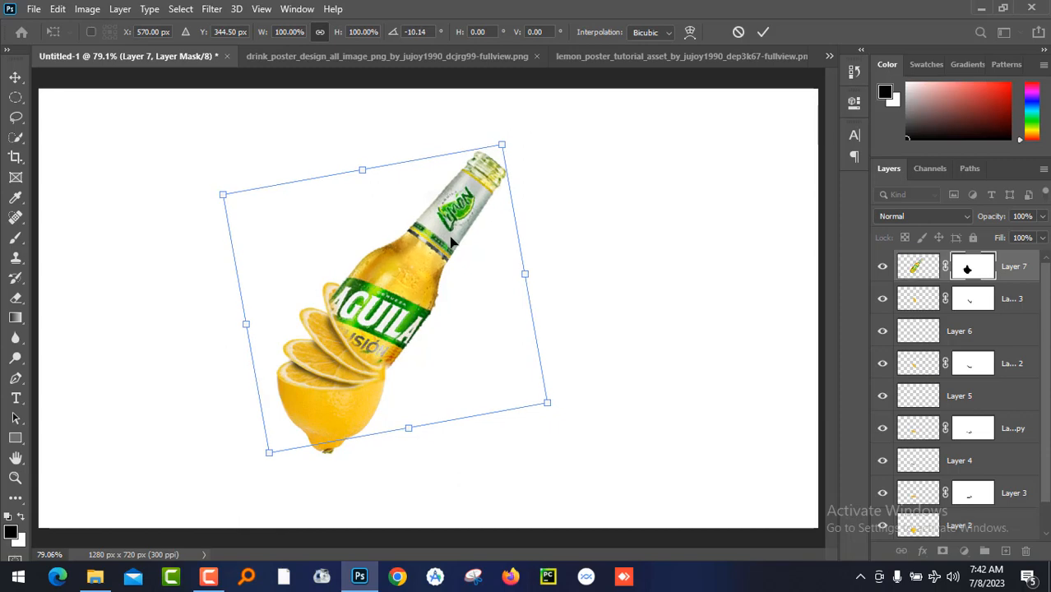
pyautogui.moveTo(429, 257); pyautogui.dragTo(429, 245)
pyautogui.press('Return')
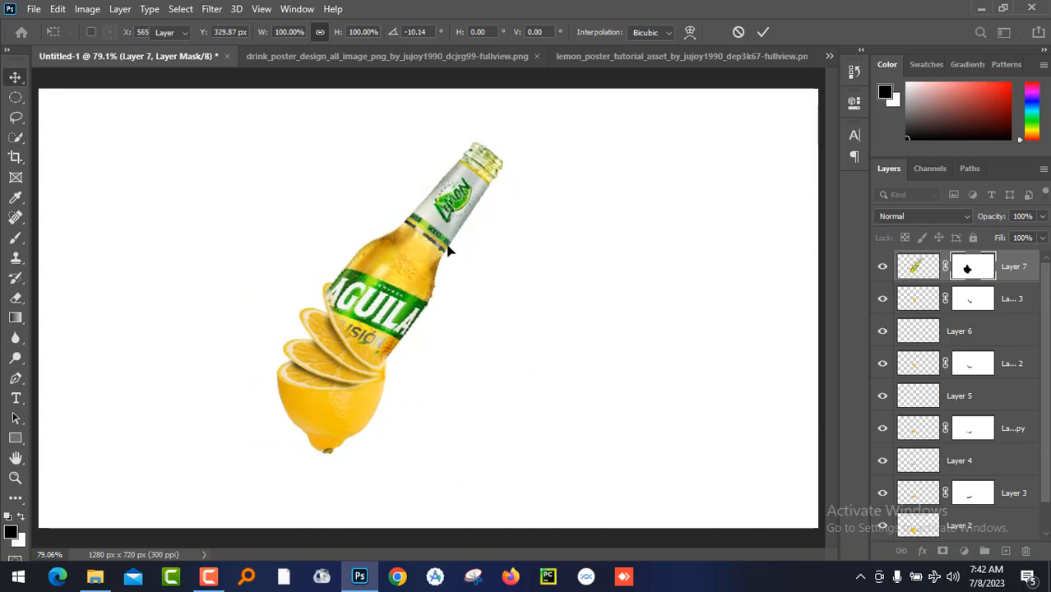
# - Paint white on the bottle's mask to restore the label down to the top slice's rim, and clean the edges with black
pyautogui.hotkey('ctrl', '+')
pyautogui.hotkey('ctrl', '+')
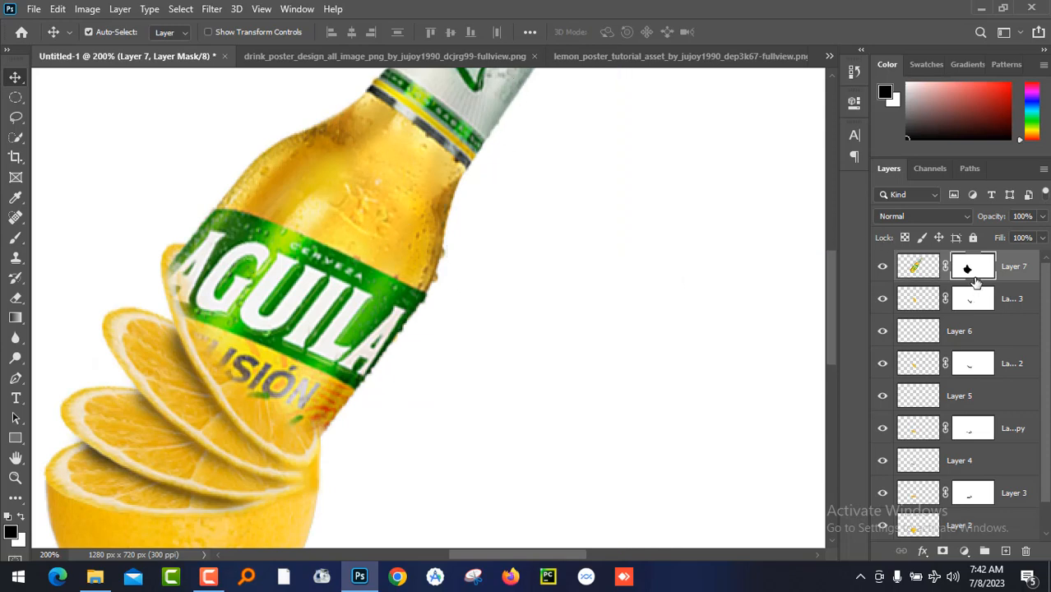
pyautogui.click(16, 237)
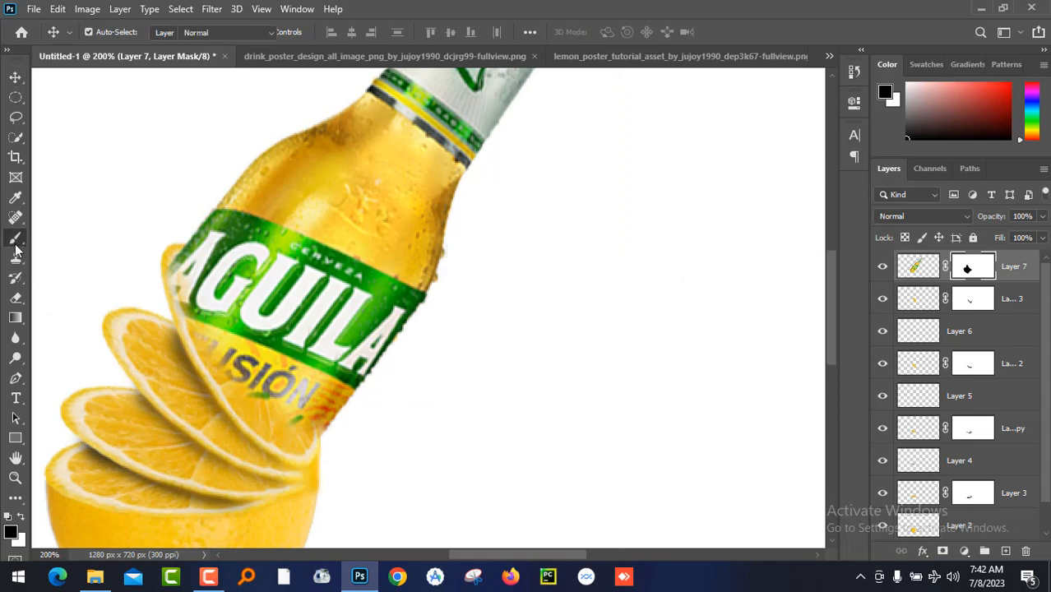
pyautogui.click(22, 521)
pyautogui.moveTo(281, 441)
pyautogui.mouseDown()
pyautogui.moveTo(275, 387)
pyautogui.moveTo(315, 424)
pyautogui.moveTo(228, 324)
pyautogui.mouseUp()
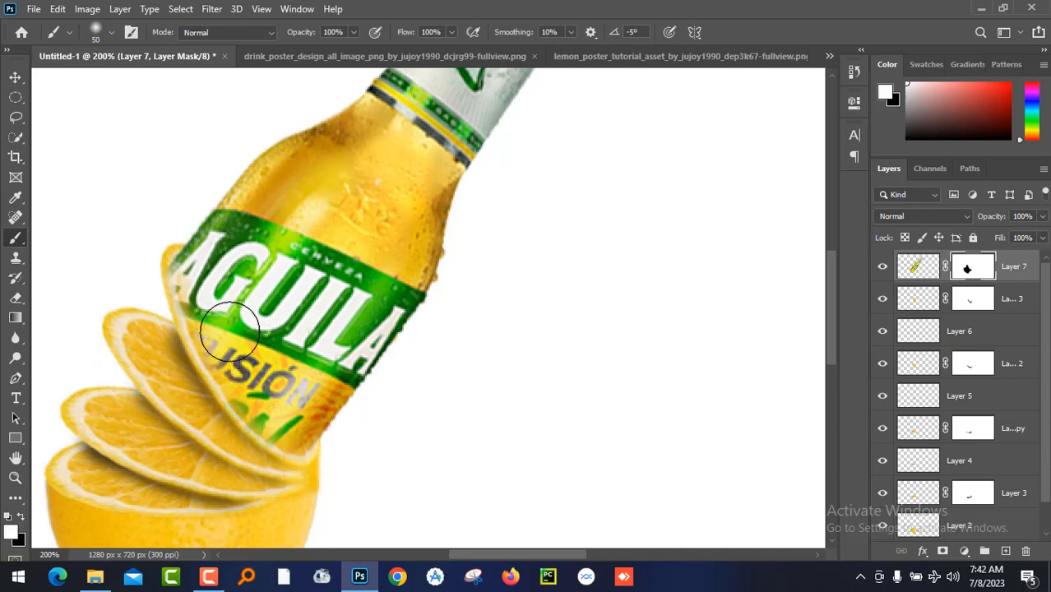
pyautogui.click(22, 518)
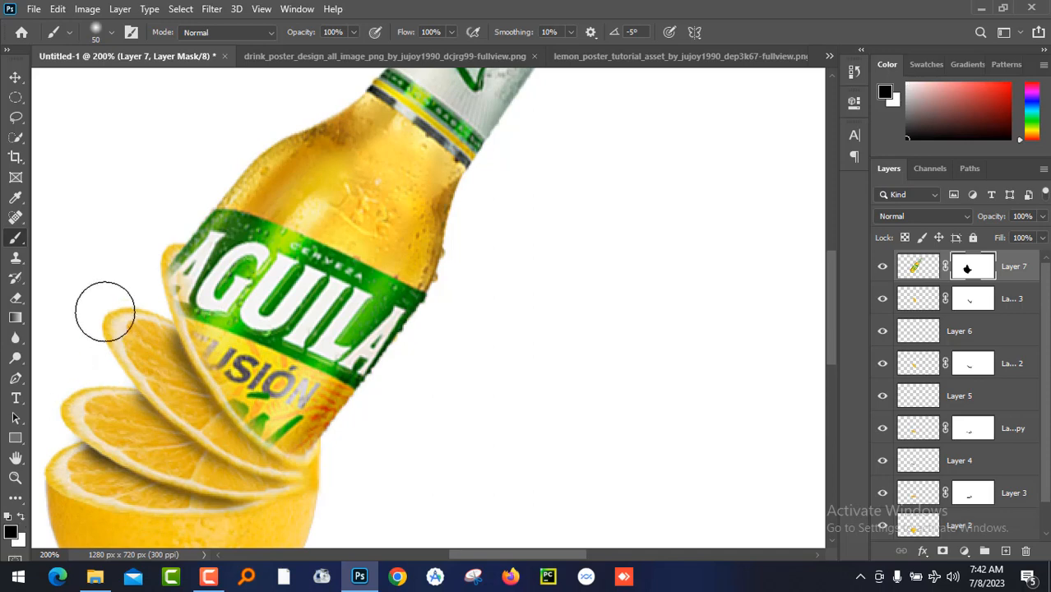
pyautogui.moveTo(105, 305)
pyautogui.mouseDown()
pyautogui.moveTo(136, 263)
pyautogui.moveTo(143, 331)
pyautogui.moveTo(185, 404)
pyautogui.moveTo(242, 460)
pyautogui.moveTo(291, 488)
pyautogui.mouseUp()
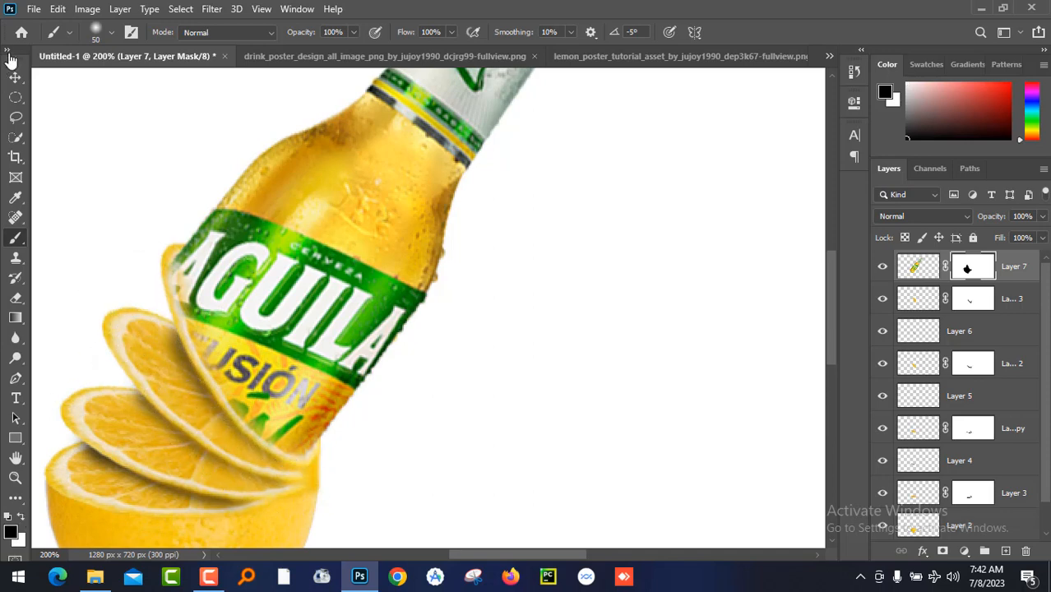
# - Select all the lemon, shadow and bottle layers above the background and put them into one group
pyautogui.click(16, 78)
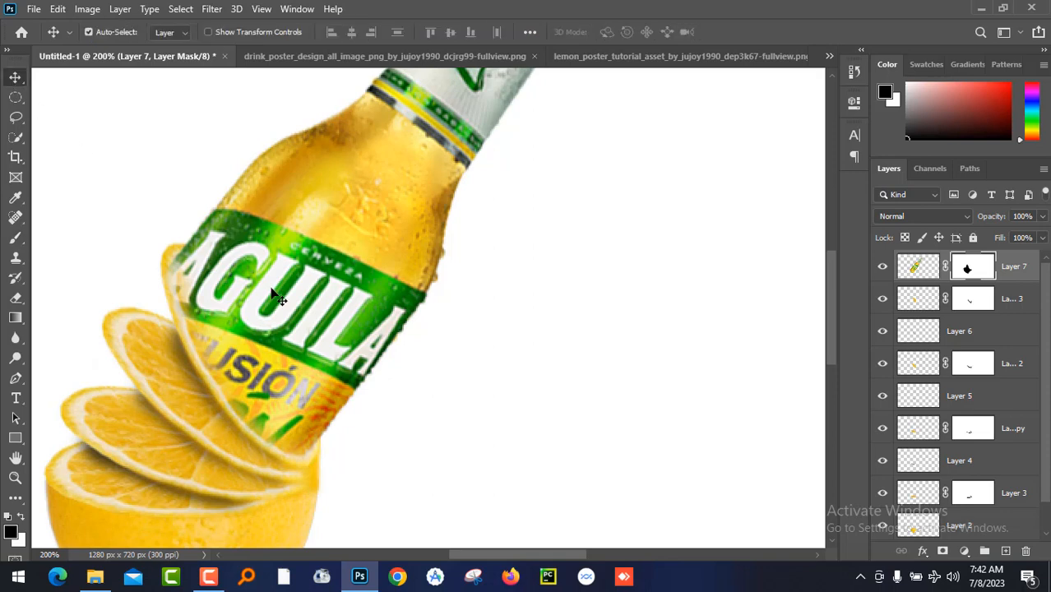
pyautogui.click(456, 329)
pyautogui.hotkey('ctrl', '0')
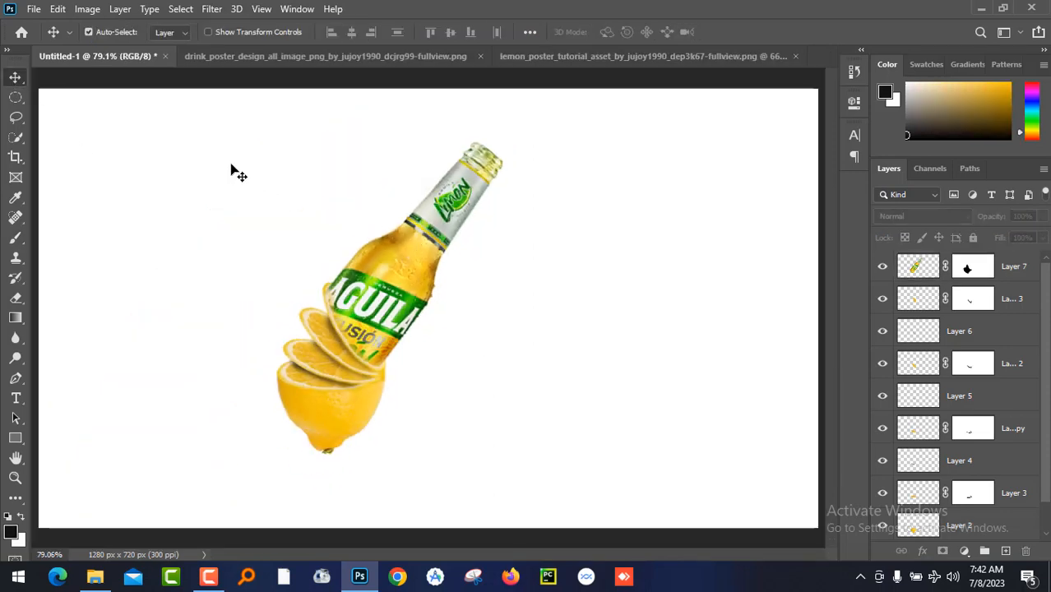
pyautogui.moveTo(217, 149); pyautogui.dragTo(589, 498)
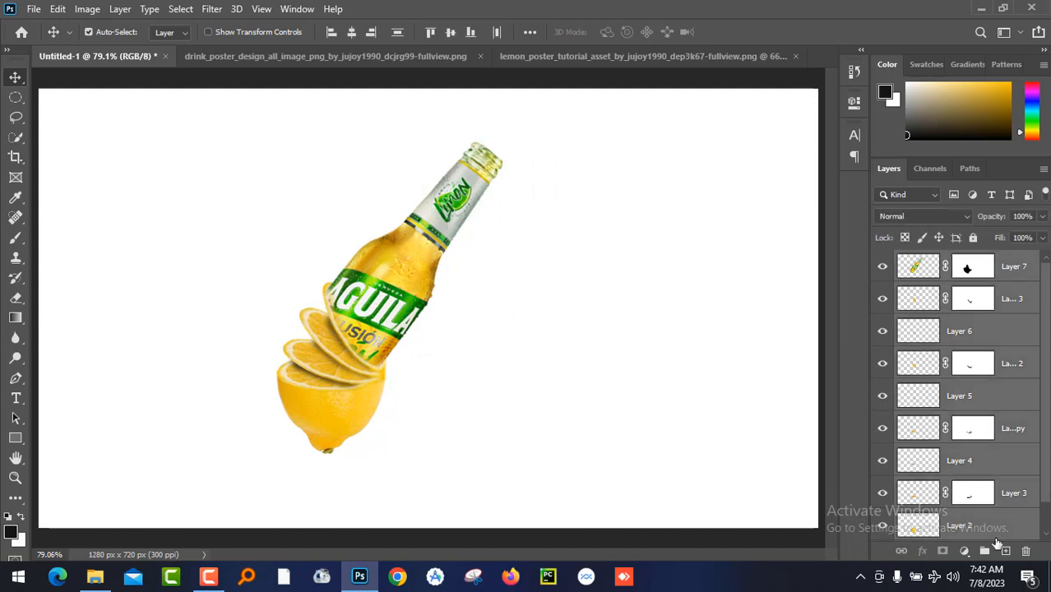
pyautogui.click(984, 550)
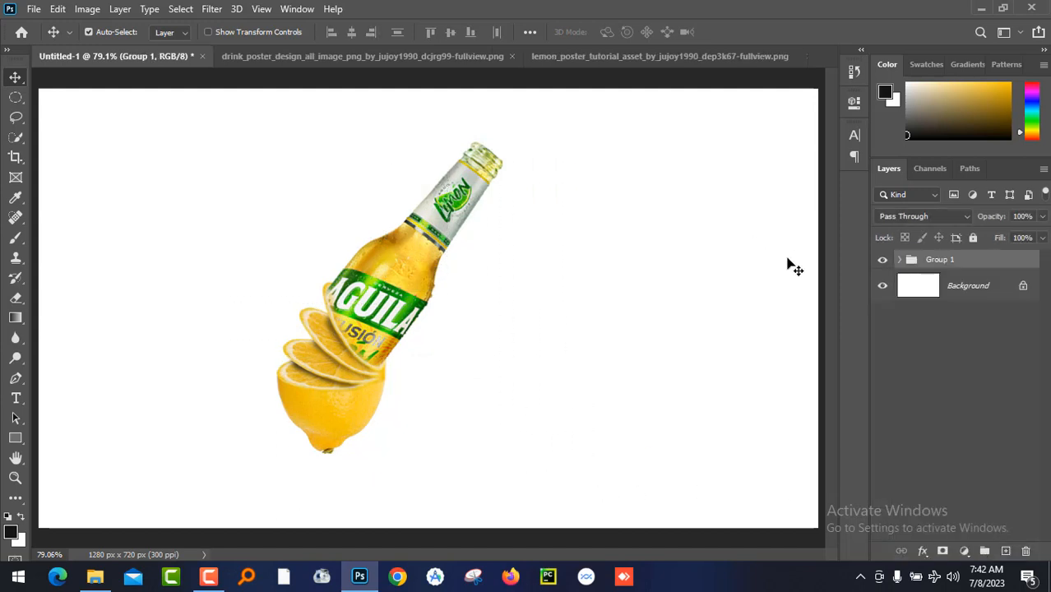
# - Convert Group 1 to a smart object and move it about 38 px right and 18 px up
pyautogui.click(884, 262)
pyautogui.click(884, 261)
pyautogui.rightClick(1013, 265)
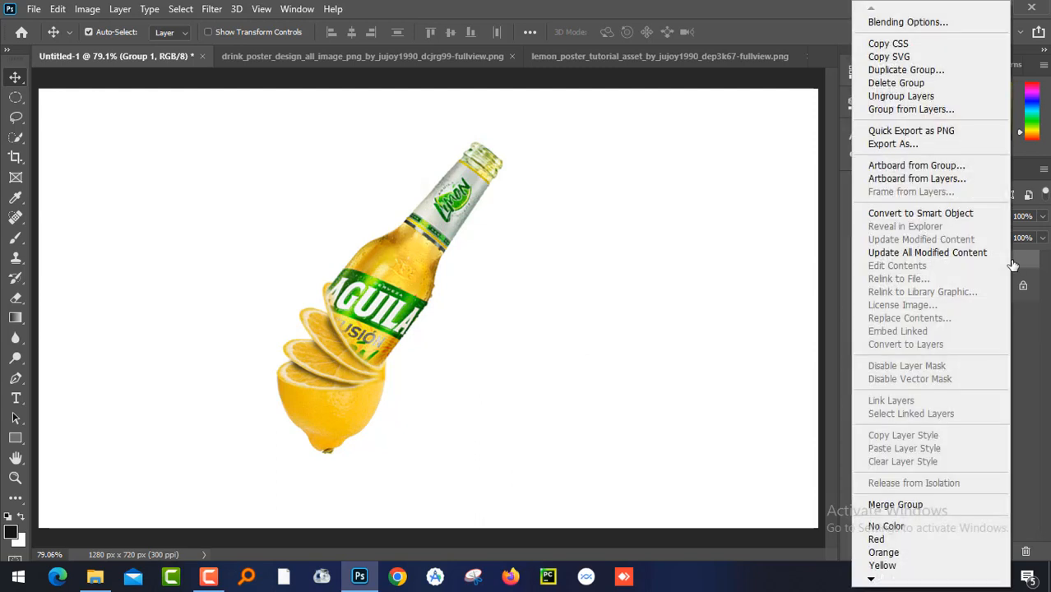
pyautogui.click(934, 215)
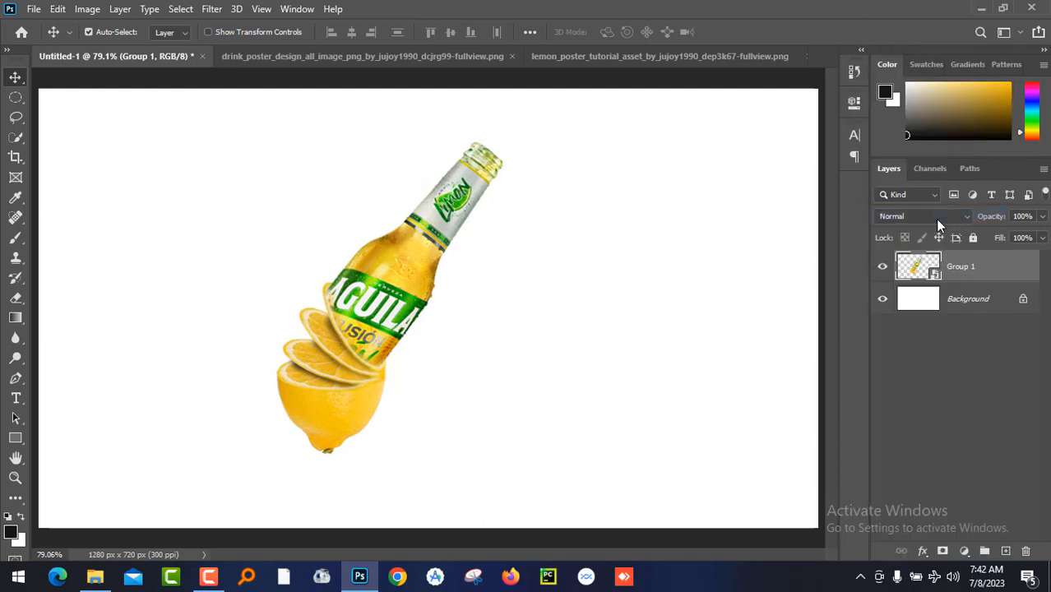
pyautogui.click(882, 265)
pyautogui.click(882, 266)
pyautogui.moveTo(382, 296); pyautogui.dragTo(411, 281)
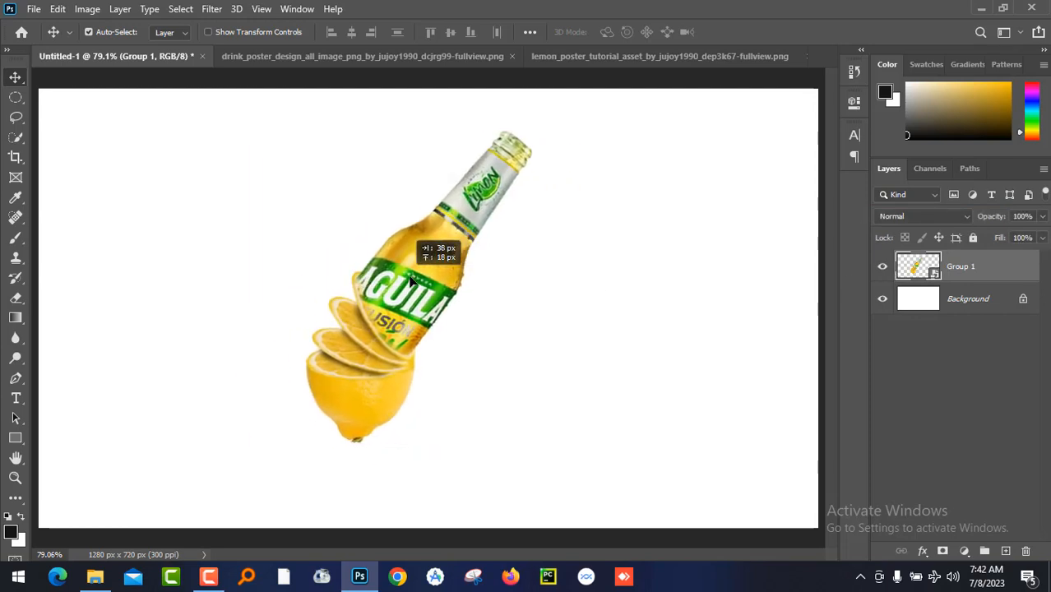
# - Open the Group 1 smart object's contents to examine its layers and close it without saving
pyautogui.doubleClick(918, 266)
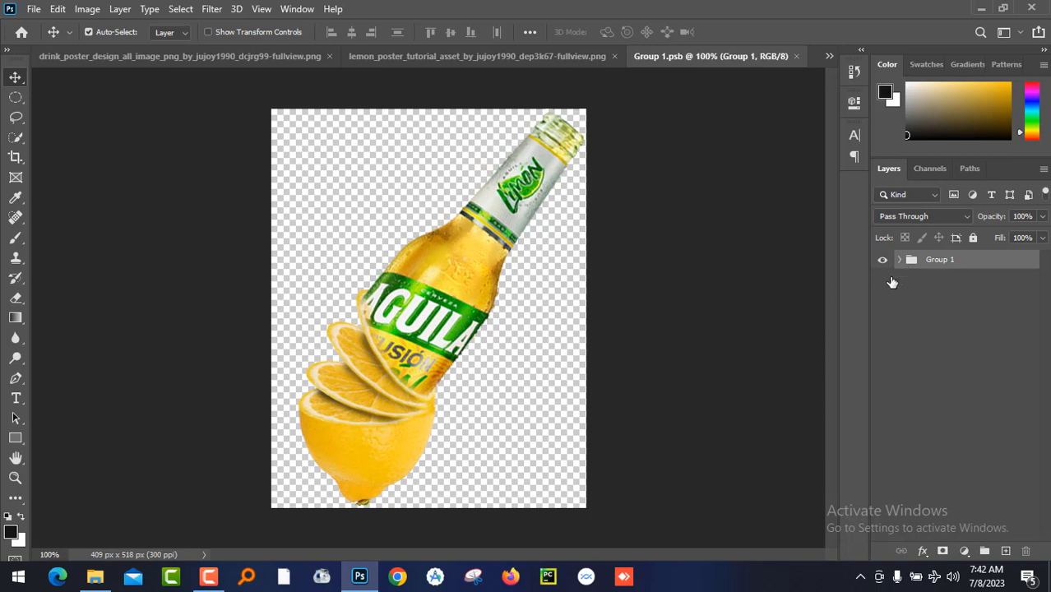
pyautogui.click(898, 260)
pyautogui.click(795, 56)
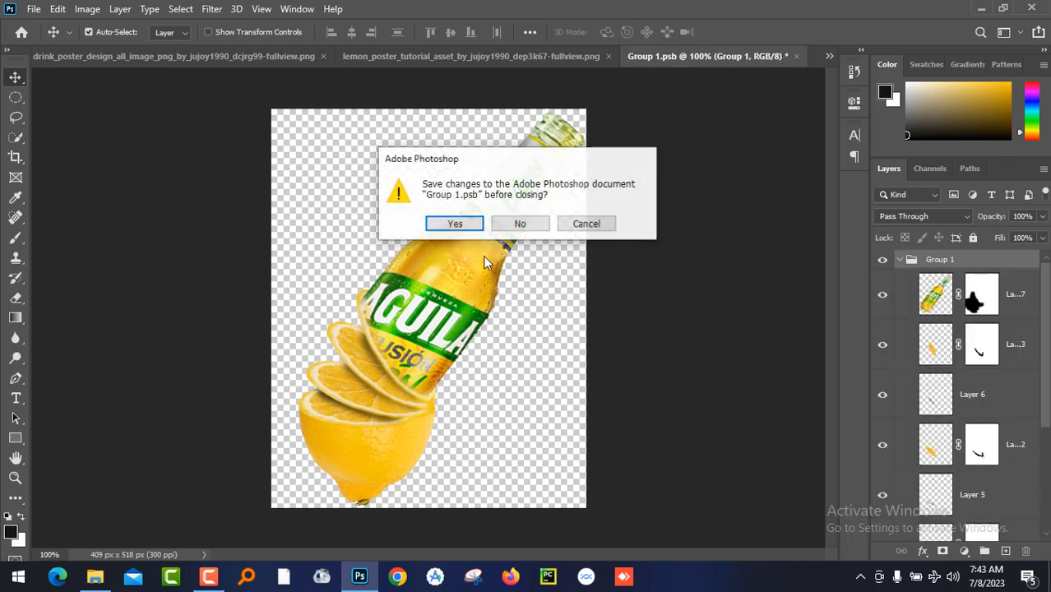
pyautogui.click(510, 231)
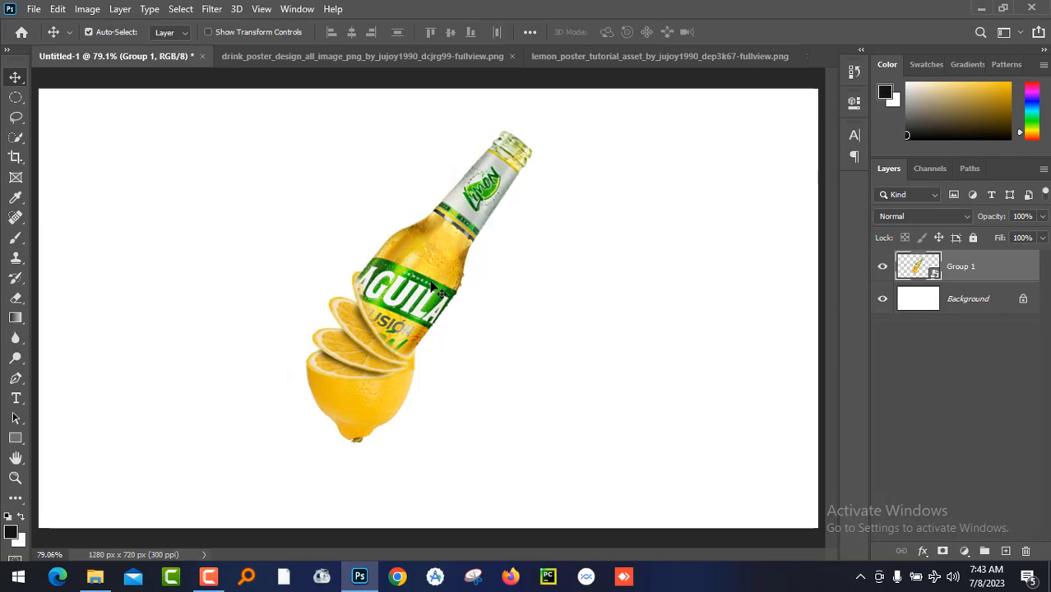
pyautogui.click(424, 60)
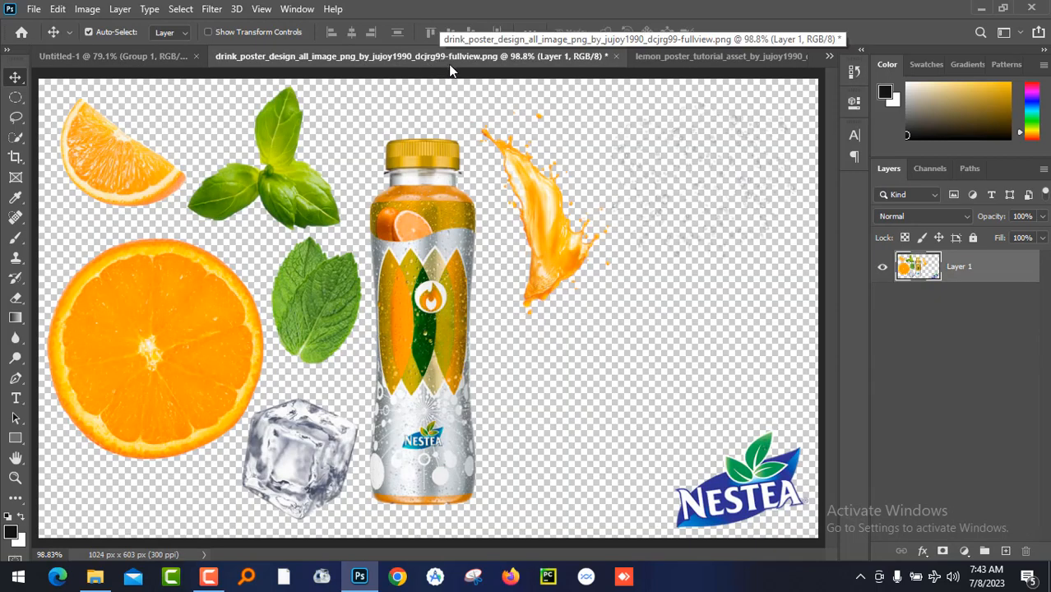
pyautogui.click(672, 58)
pyautogui.click(349, 55)
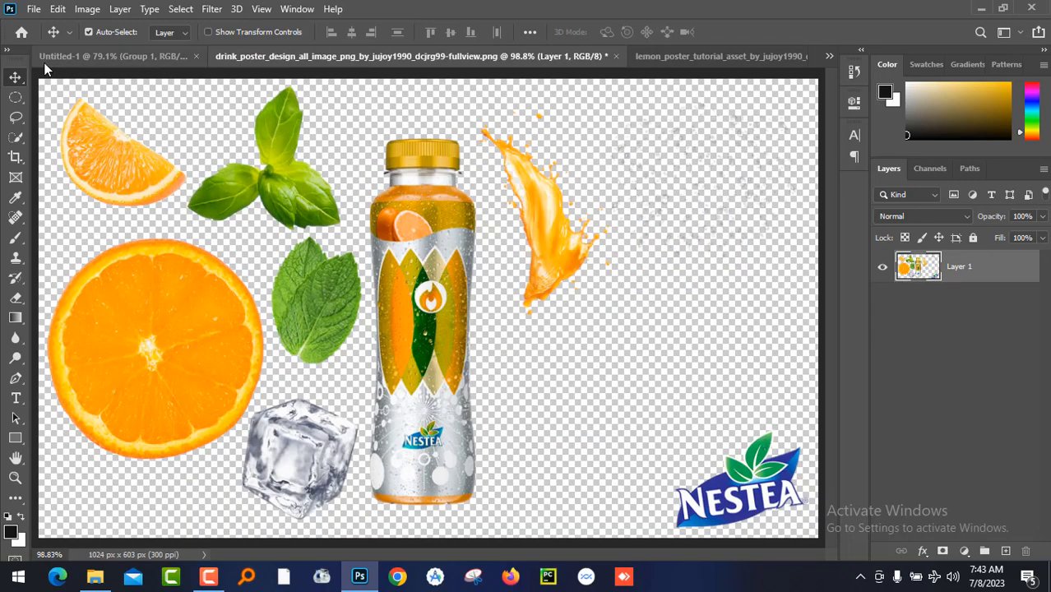
pyautogui.click(47, 60)
# - Switch to File Explorer and load the Water Splash brush file from the Water_Splash archive into Photoshop
pyautogui.click(97, 576)
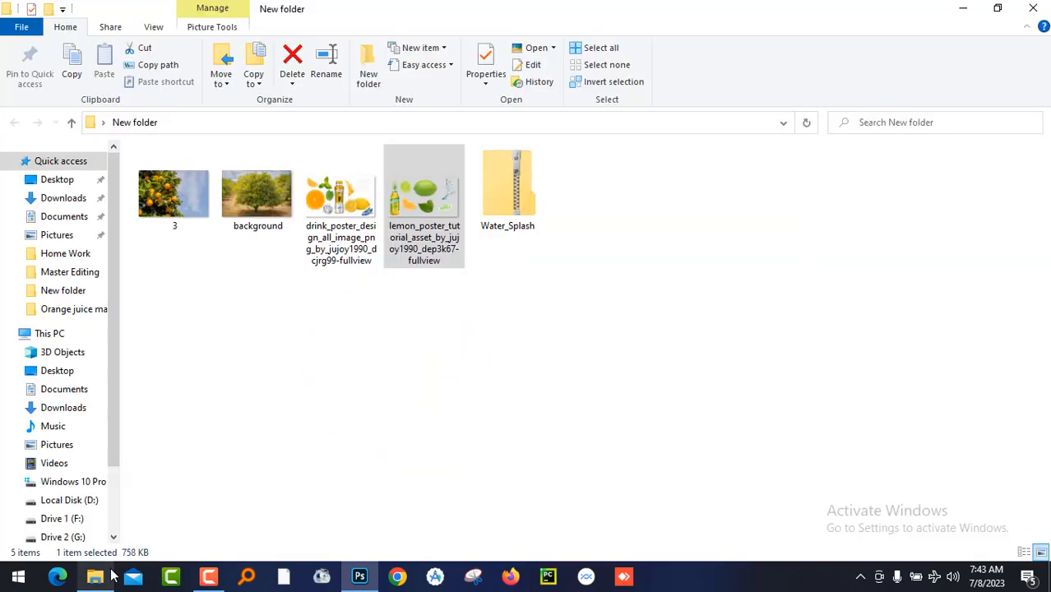
pyautogui.doubleClick(524, 204)
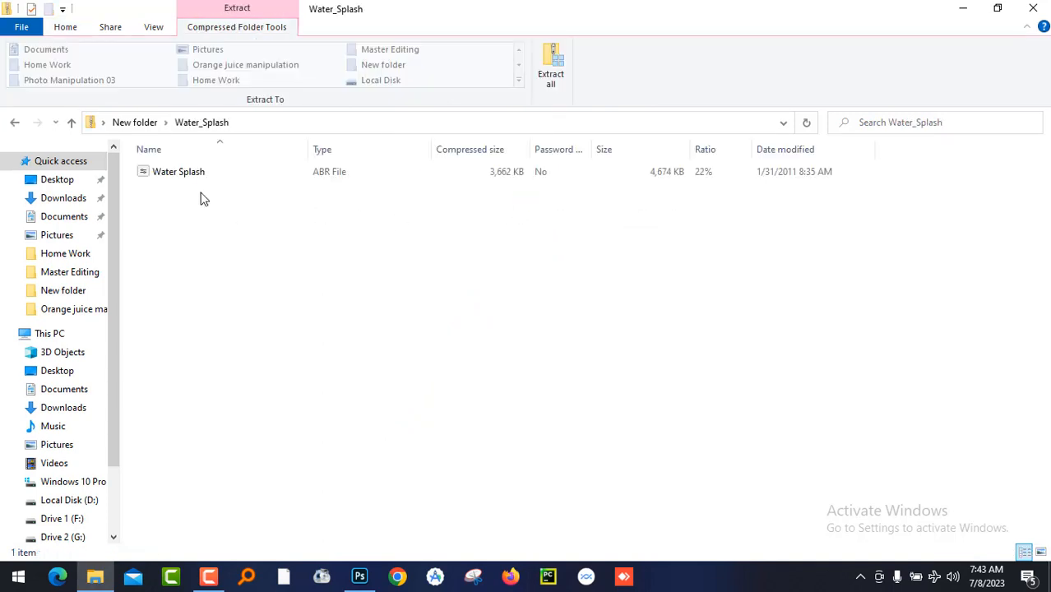
pyautogui.doubleClick(187, 176)
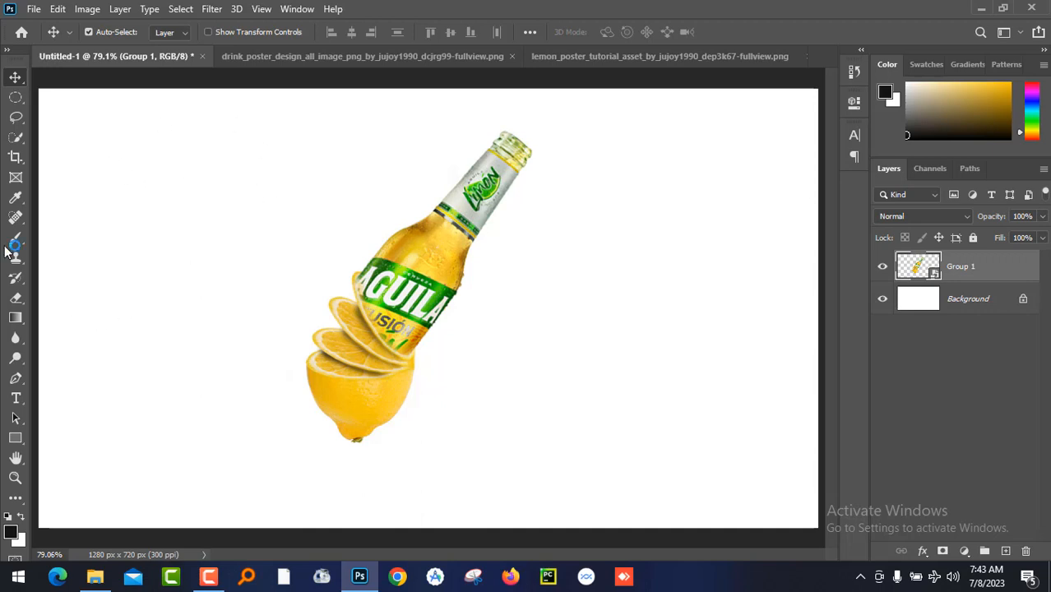
# - Choose the water splatter 3 brush from the Water Splash set and add a new layer above Group 1
pyautogui.click(16, 239)
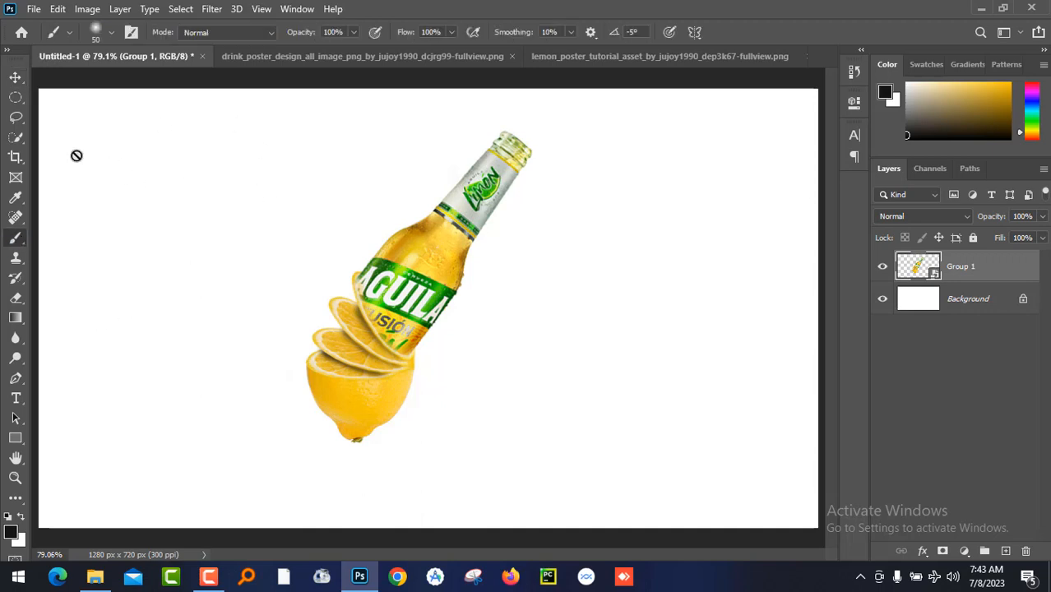
pyautogui.click(111, 33)
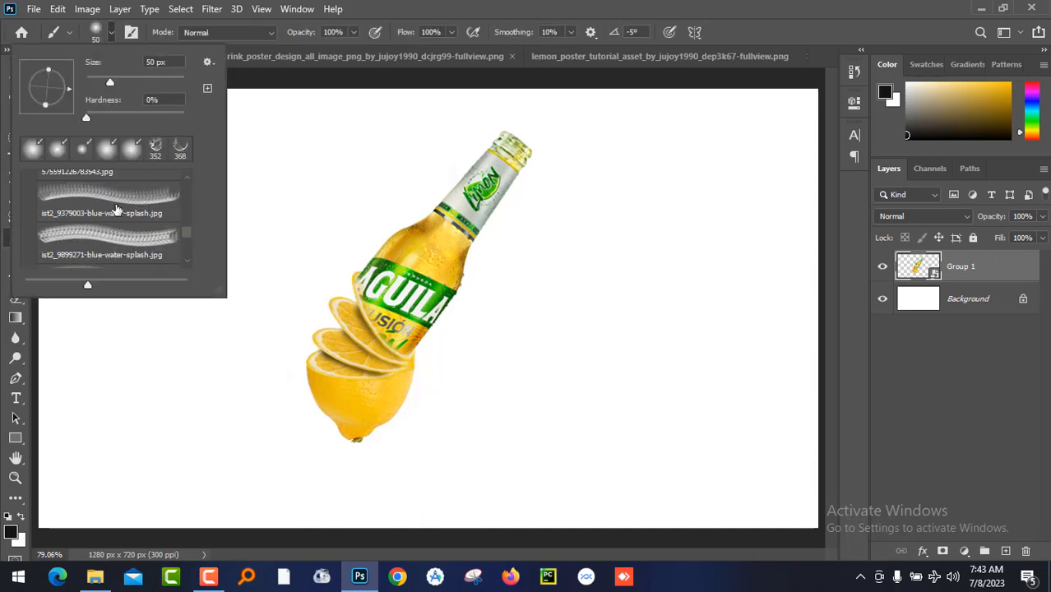
pyautogui.scroll(2, 118, 210)
pyautogui.scroll(2, 123, 212)
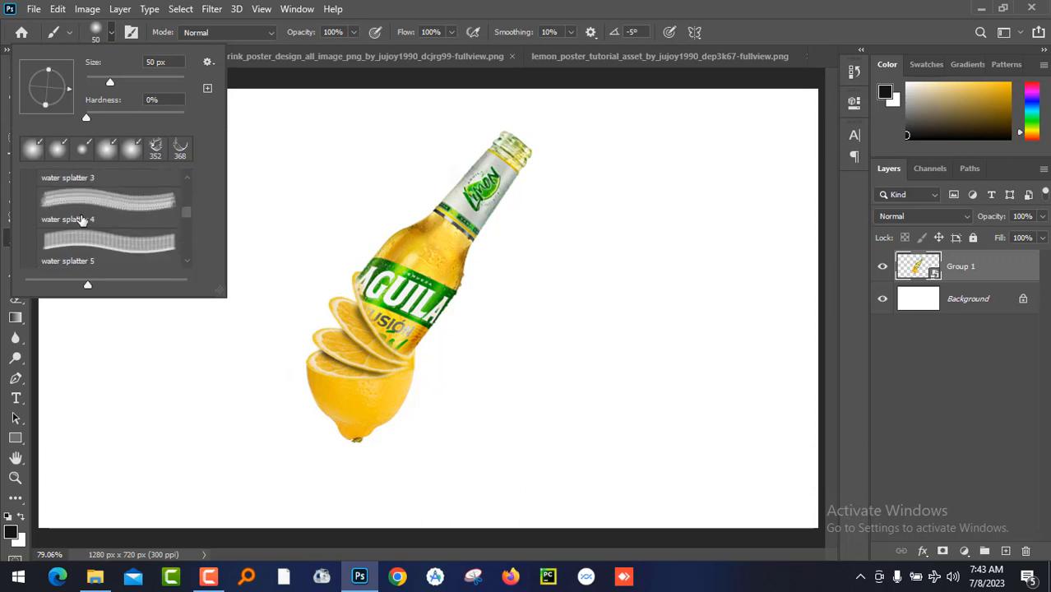
pyautogui.scroll(4, 86, 218)
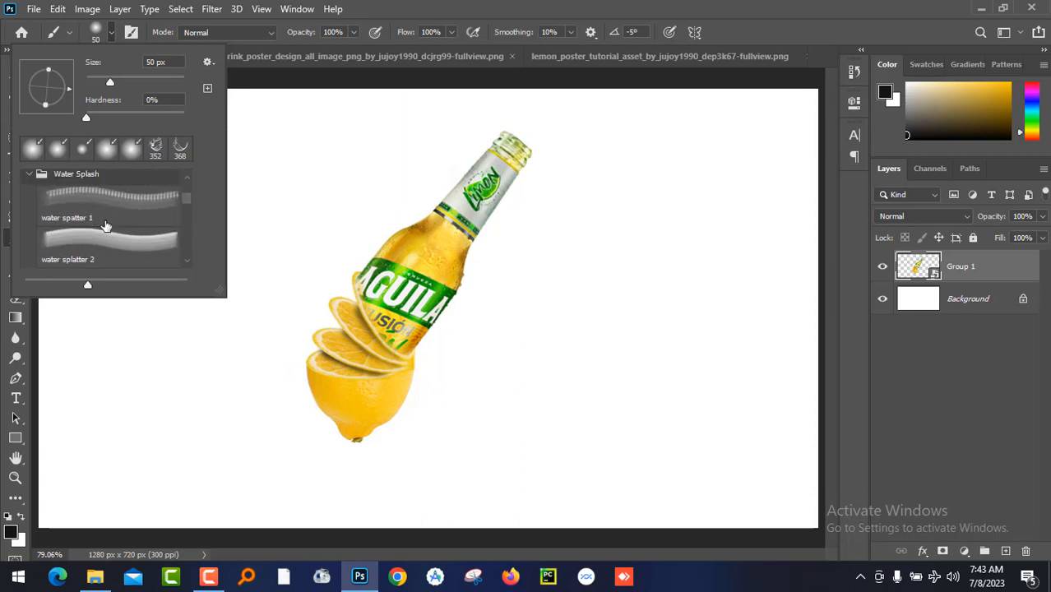
pyautogui.scroll(-1, 107, 229)
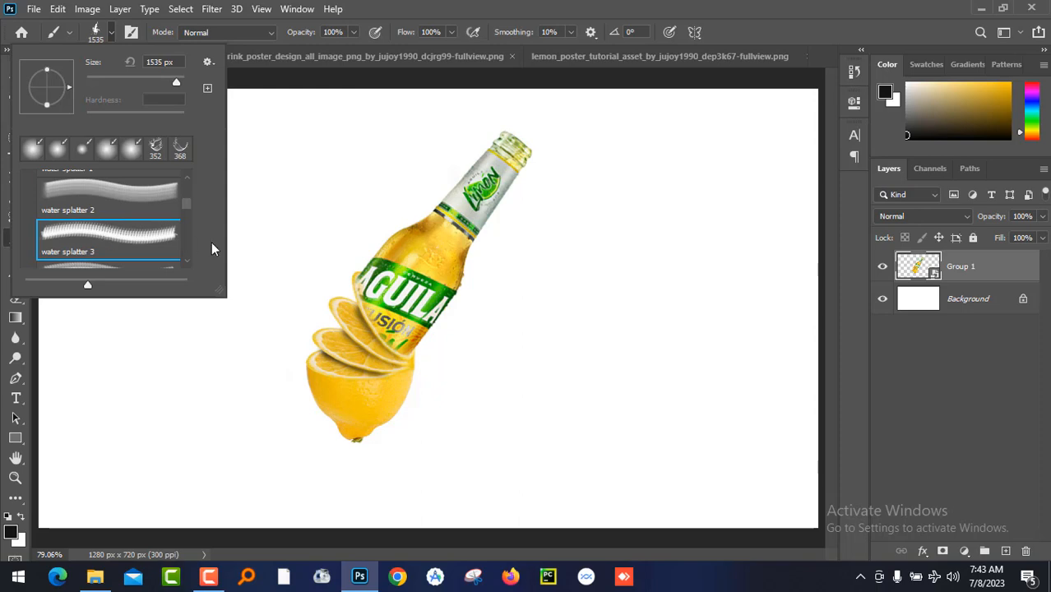
pyautogui.click(1005, 551)
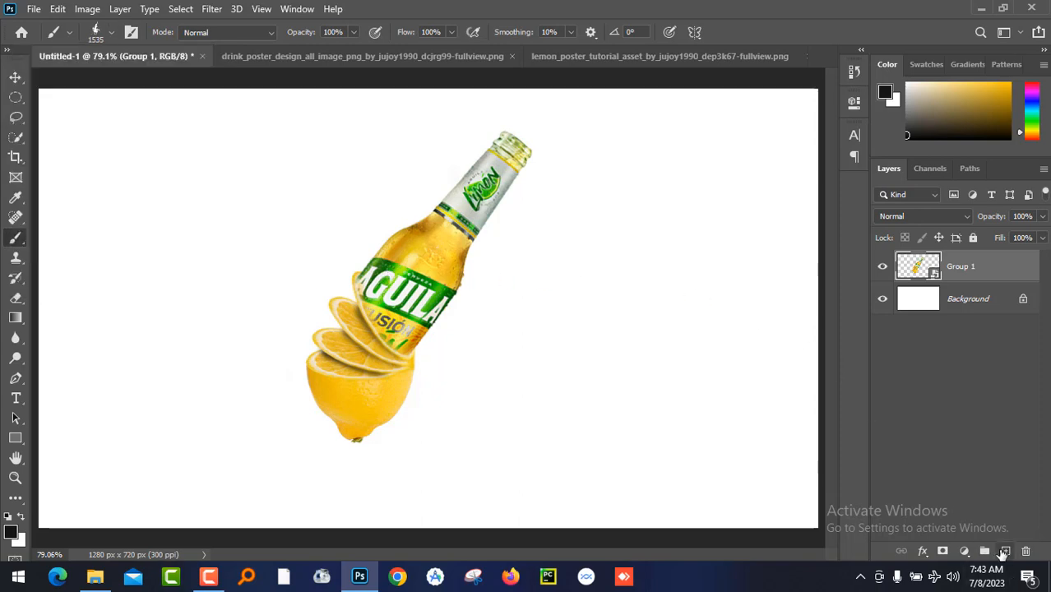
pyautogui.click(1005, 551)
# - Try a single black splash stamp over the bottle at brush size 600 and undo it
pyautogui.press('[')
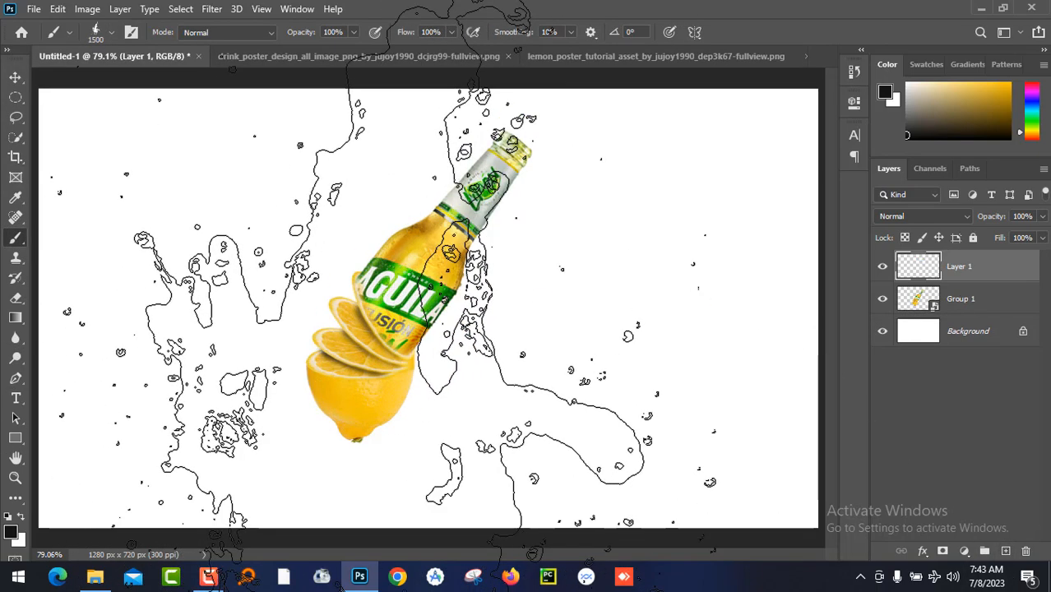
pyautogui.press('[')
pyautogui.press('[')
pyautogui.press('[')
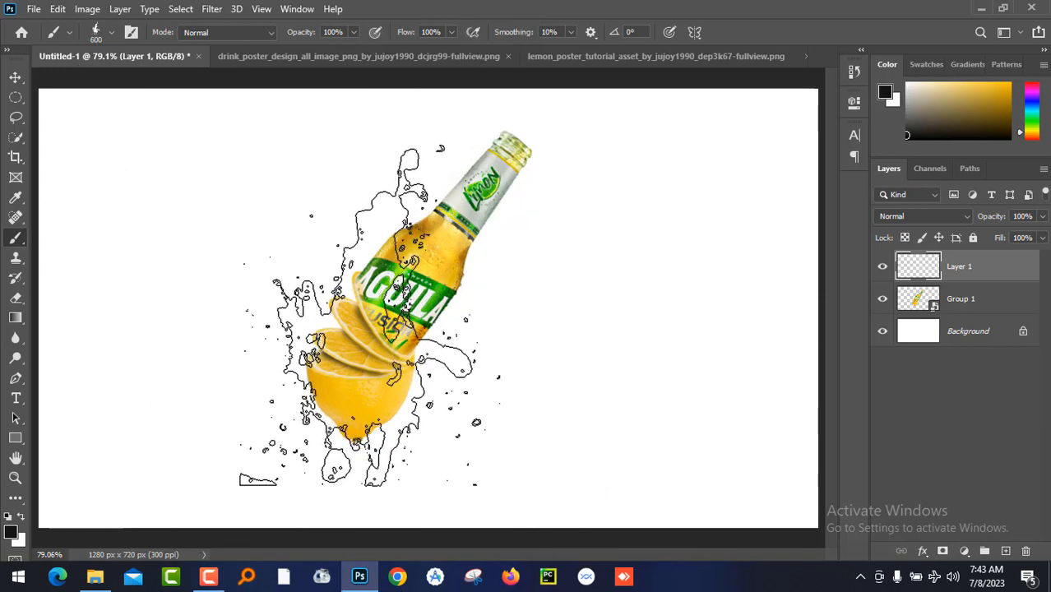
pyautogui.click(374, 317)
pyautogui.hotkey('ctrl', 'z')
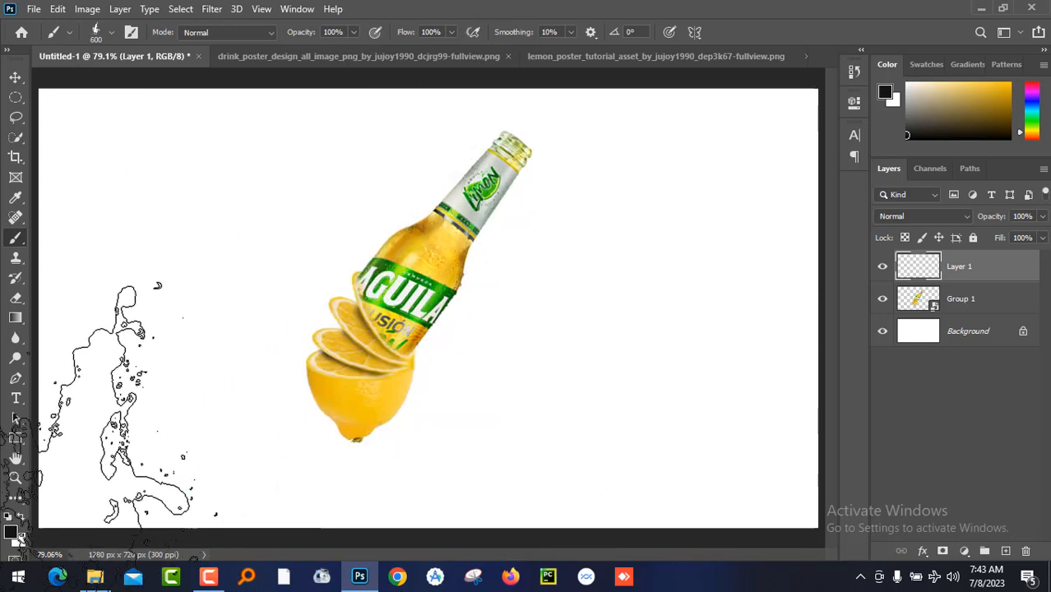
# - Set the foreground color to an amber tone sampled from the bottle's shoulder and choose the water splatter 4 brush
pyautogui.click(11, 533)
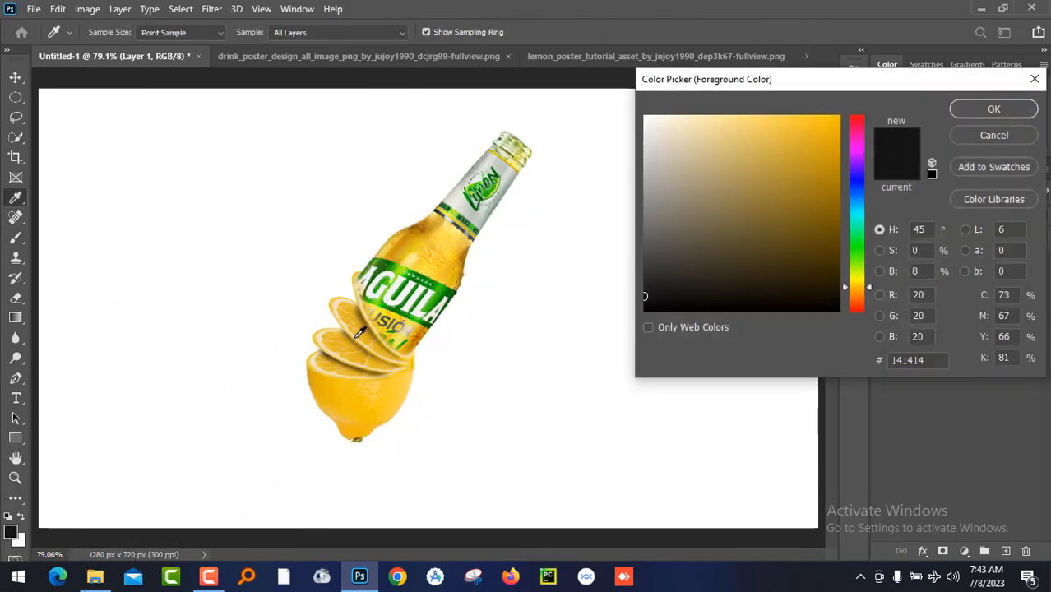
pyautogui.click(429, 238)
pyautogui.click(973, 112)
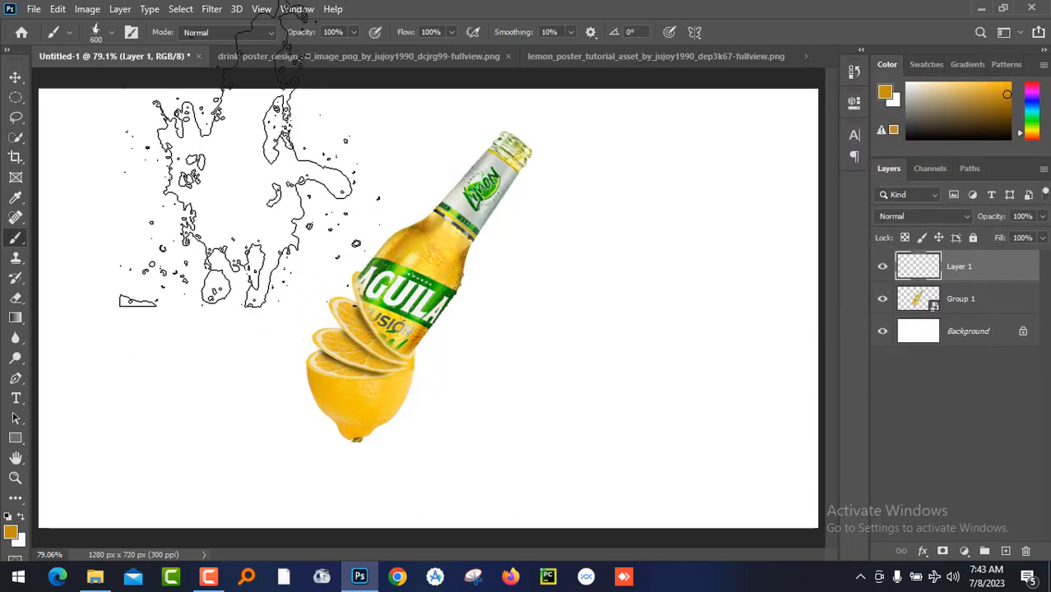
pyautogui.click(101, 31)
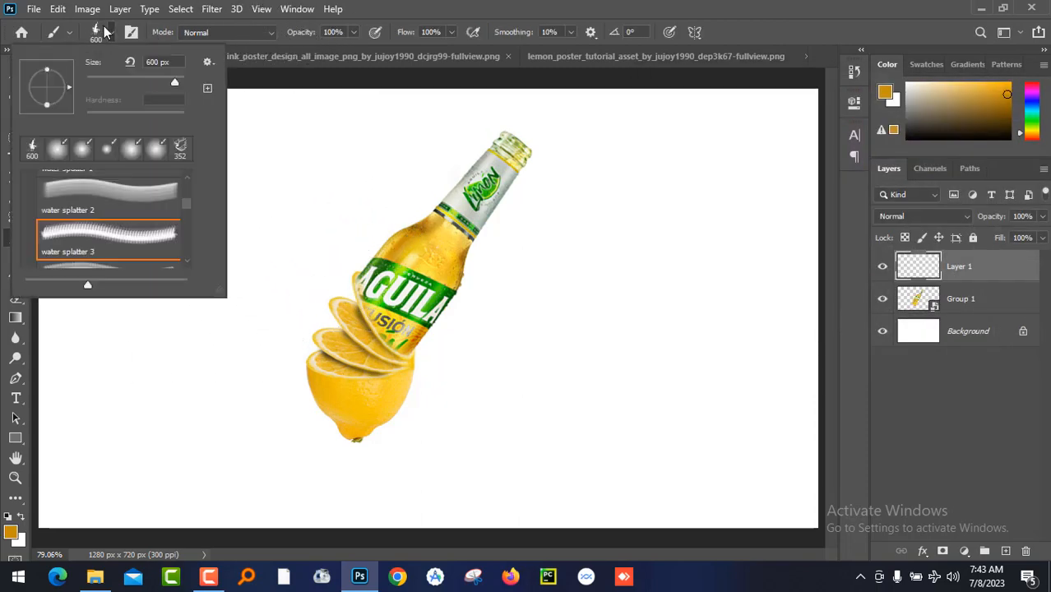
pyautogui.scroll(-2, 121, 259)
pyautogui.click(119, 240)
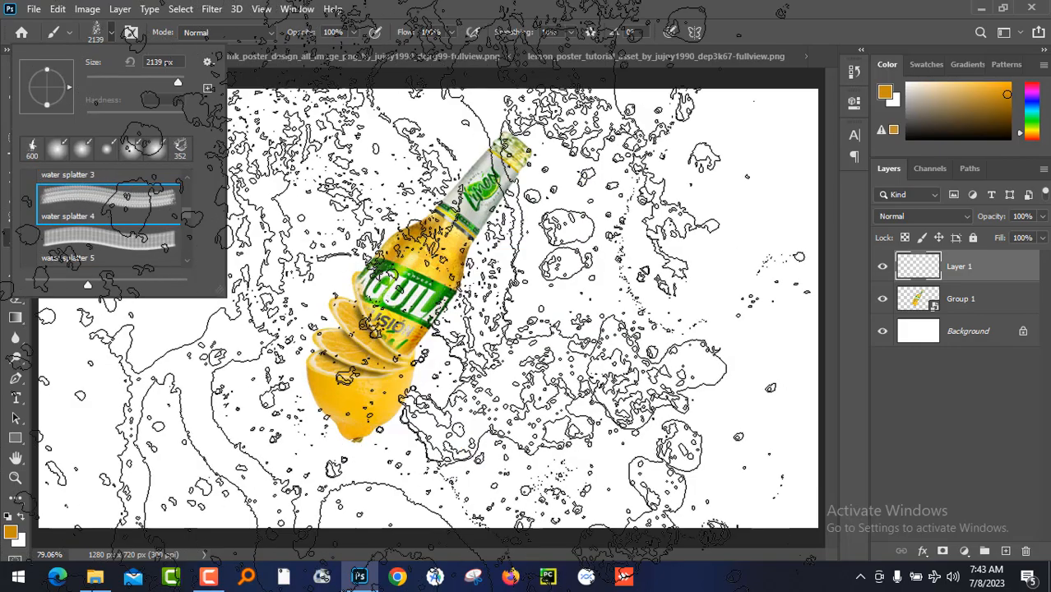
# - Stamp one amber arc on Layer 1 with the 10784water_splash.jpg brush at 675 px, sweeping from the lemon past the bottle, redoing the first placement
pyautogui.scroll(-2, 127, 222)
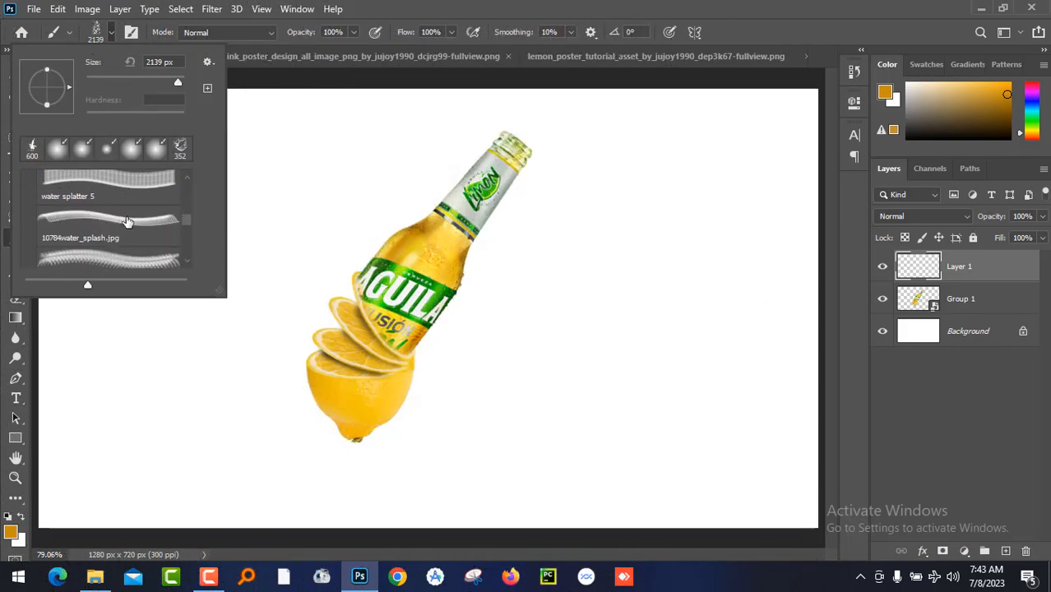
pyautogui.click(127, 222)
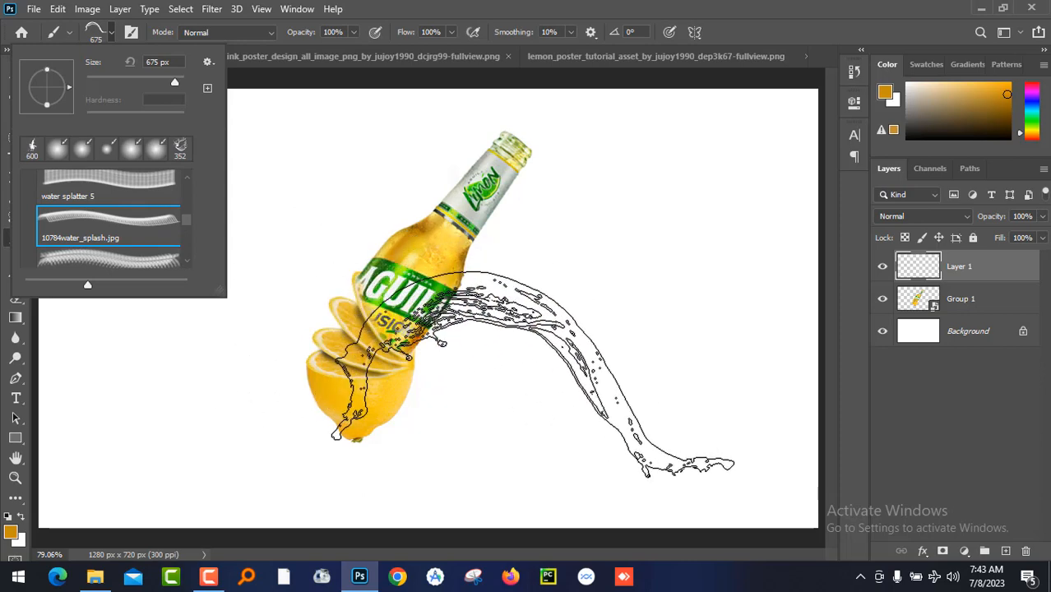
pyautogui.click(552, 352)
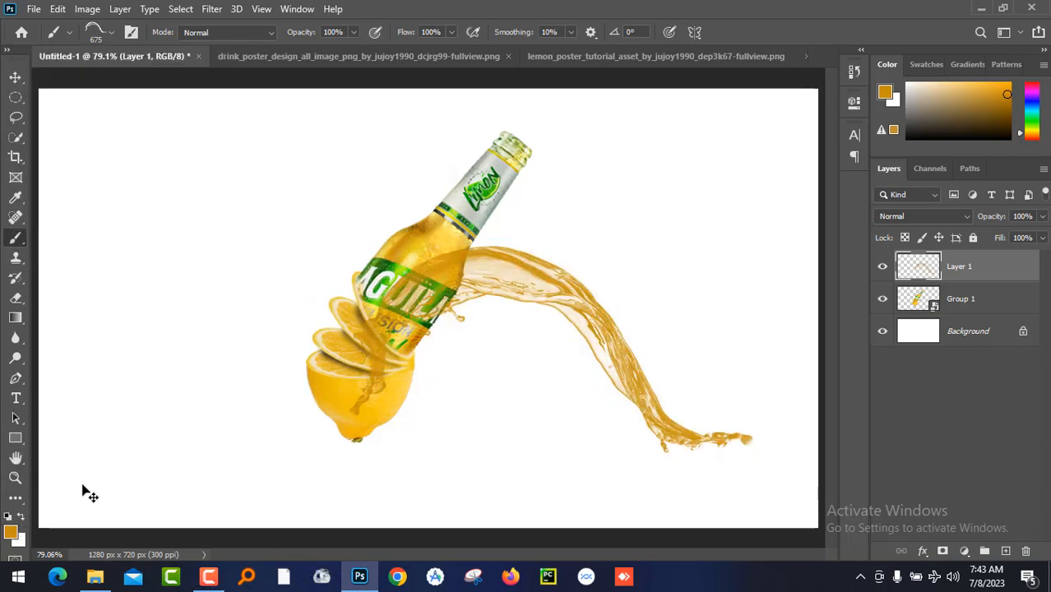
pyautogui.hotkey('ctrl', 'z')
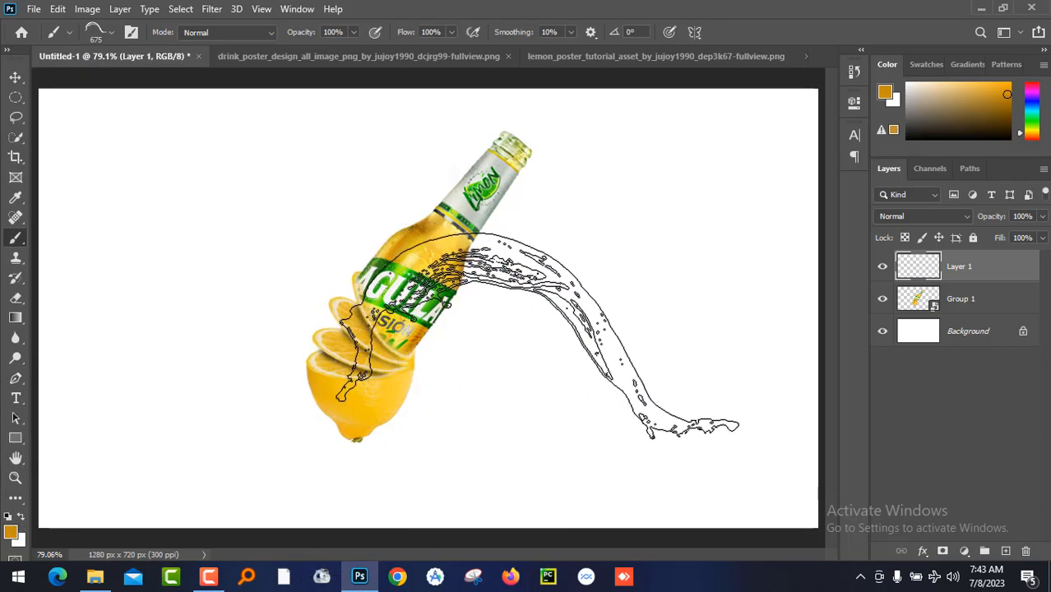
pyautogui.click(542, 354)
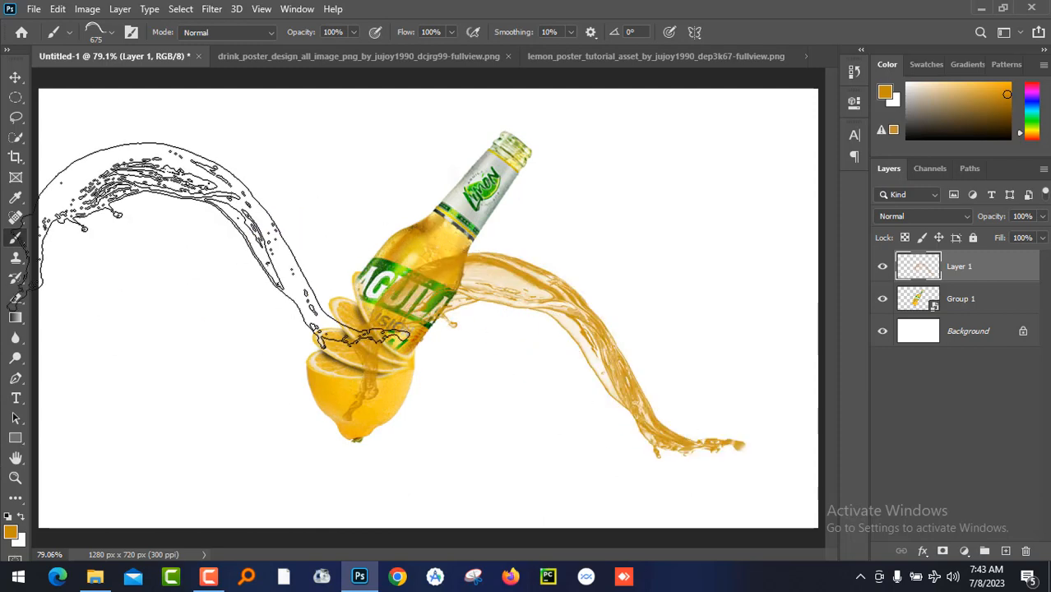
# - Choose the 575591226783543.jpg brush, try a stamp over the lemon on Layer 1, and undo that stamp
pyautogui.click(111, 33)
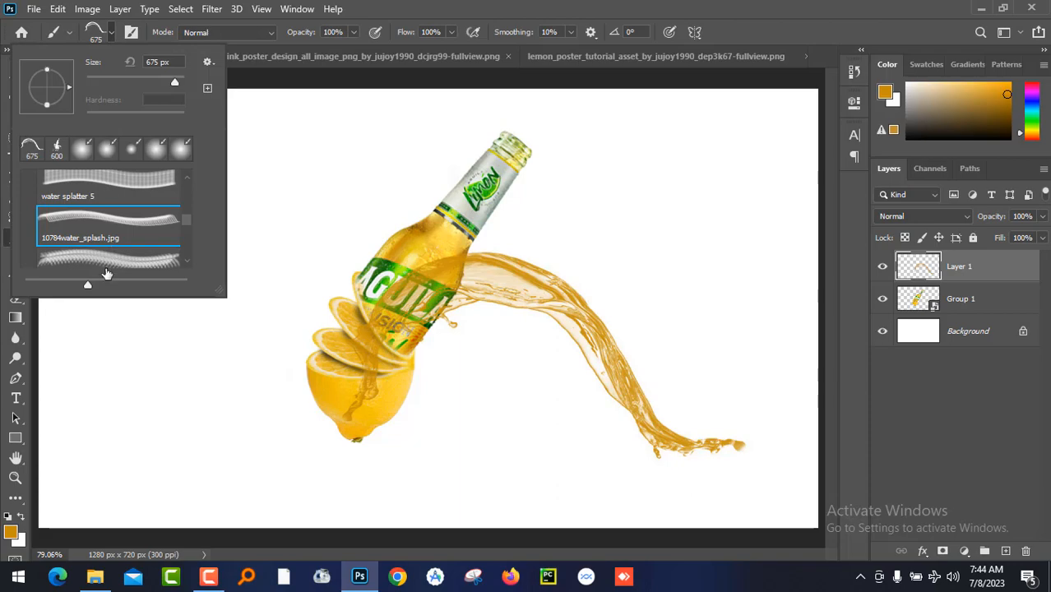
pyautogui.click(148, 265)
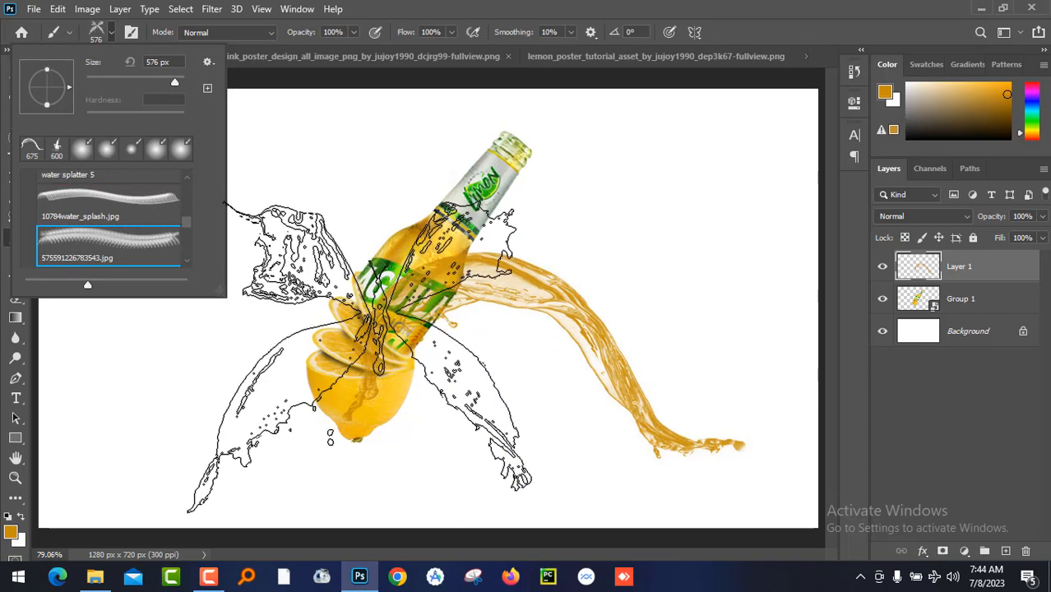
pyautogui.click(362, 366)
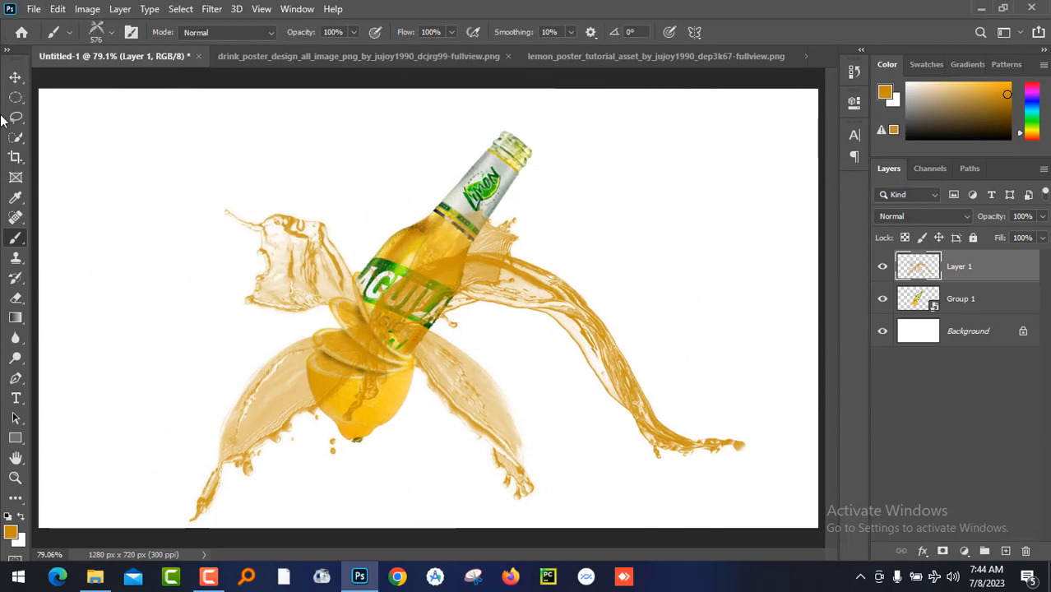
pyautogui.click(16, 77)
pyautogui.hotkey('ctrl', 'z')
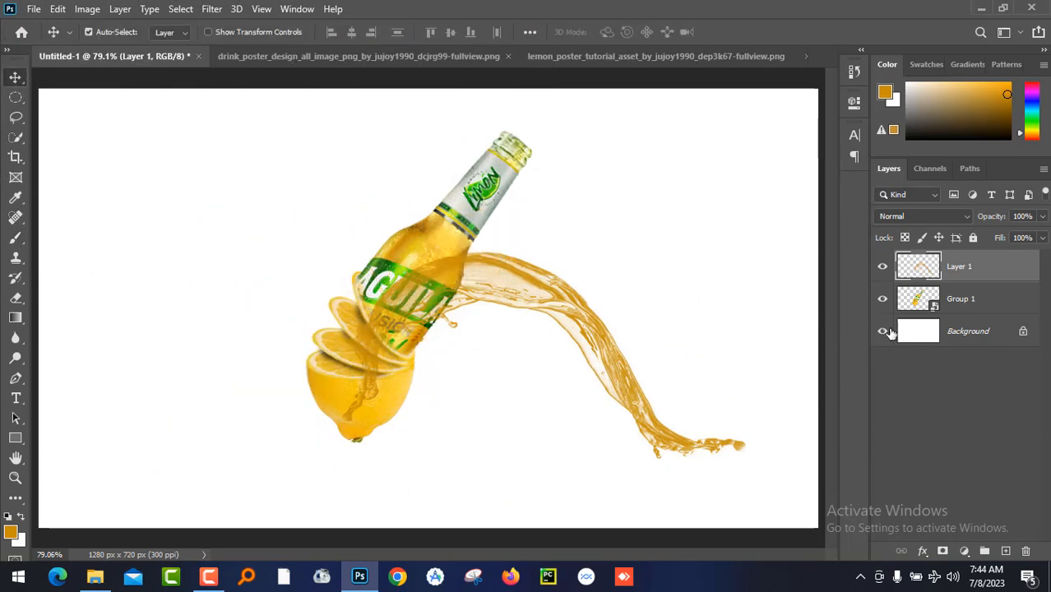
# - Add a new layer above Layer 1 and stamp the 576 px four-armed splash over the lemon and lower bottle
pyautogui.click(1005, 552)
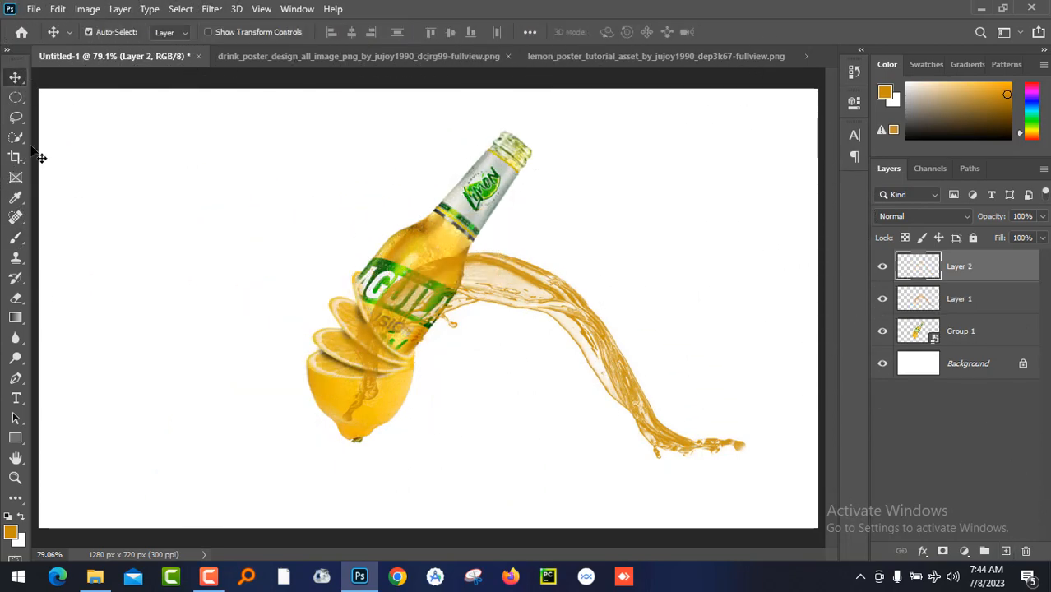
pyautogui.click(15, 239)
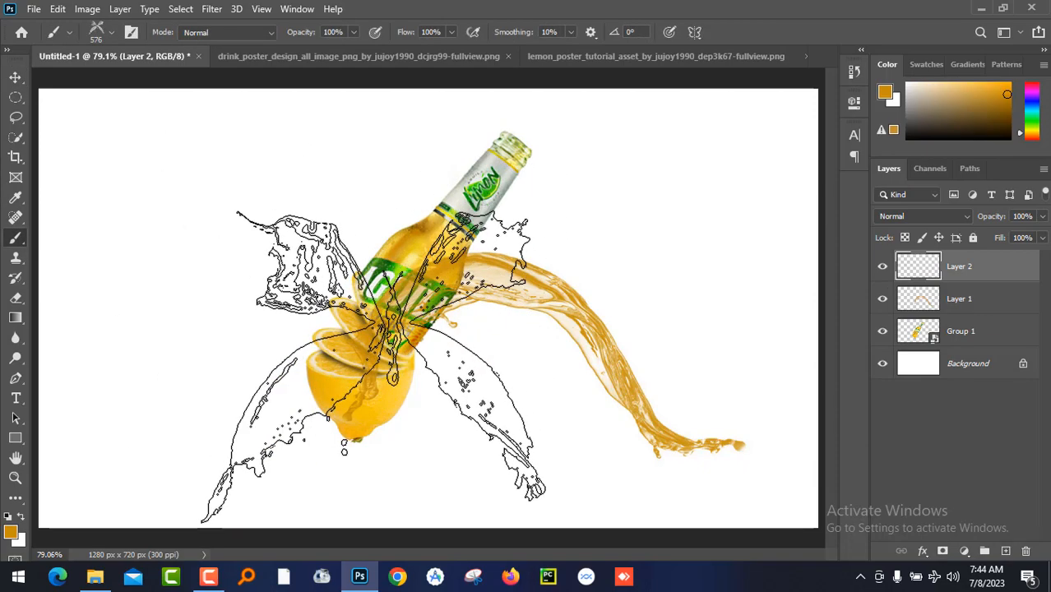
pyautogui.click(367, 369)
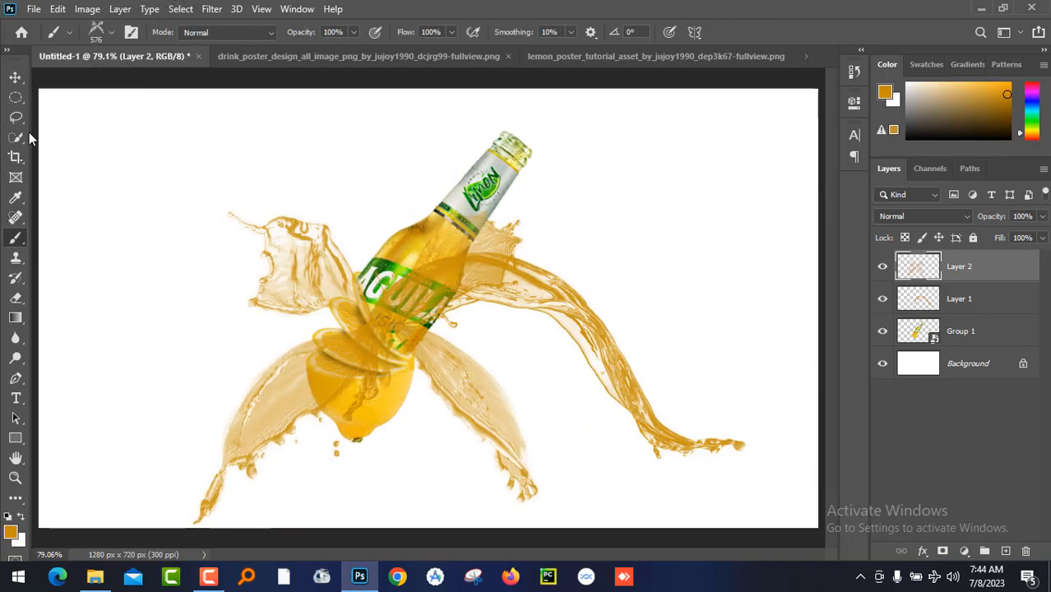
# - Hide Layer 1 with the long arching splash
pyautogui.click(15, 78)
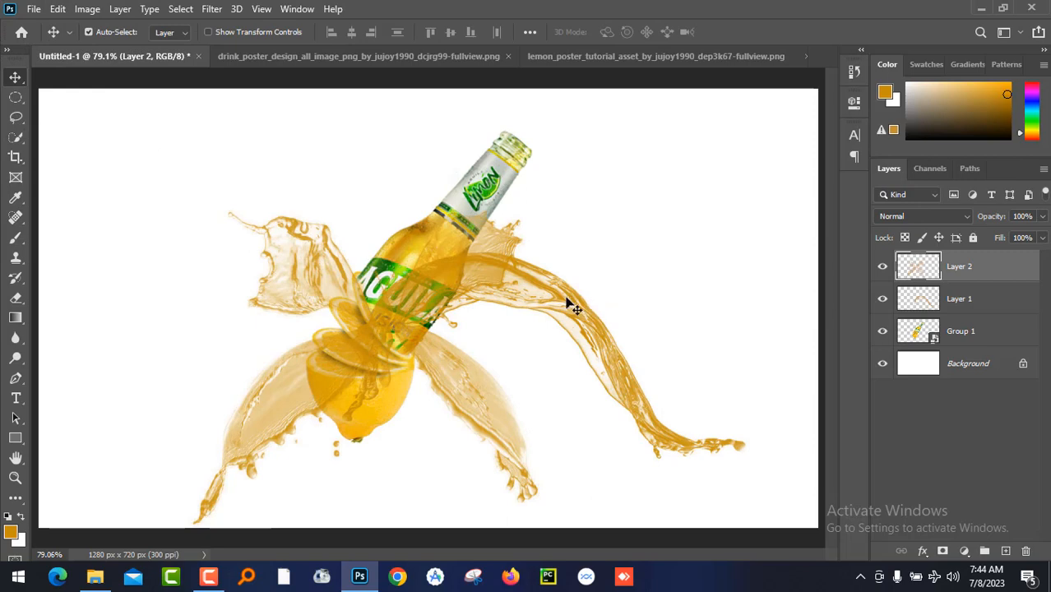
pyautogui.click(897, 300)
pyautogui.click(882, 298)
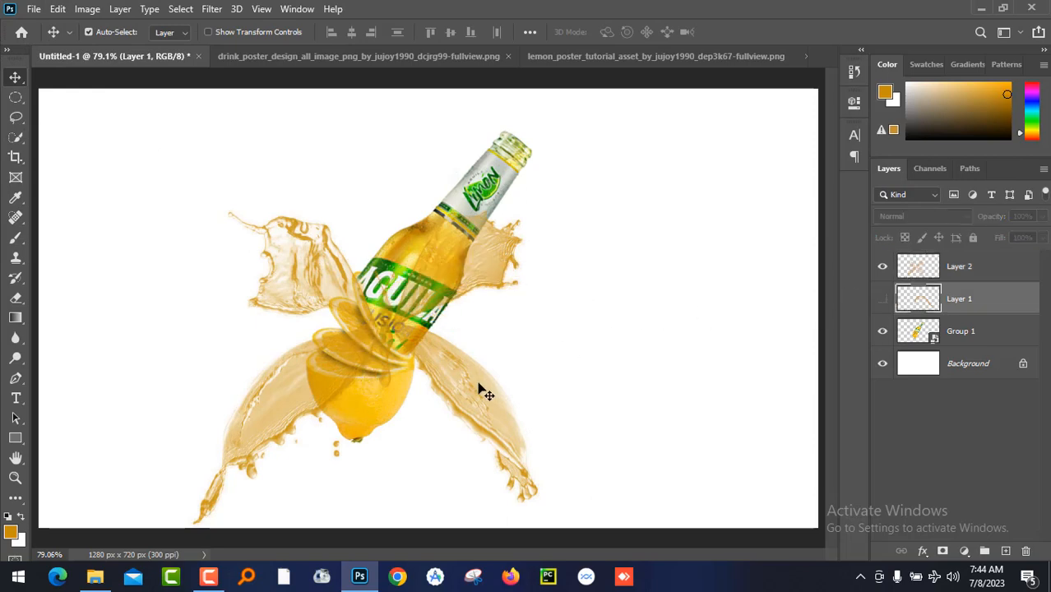
pyautogui.press('ctrl')
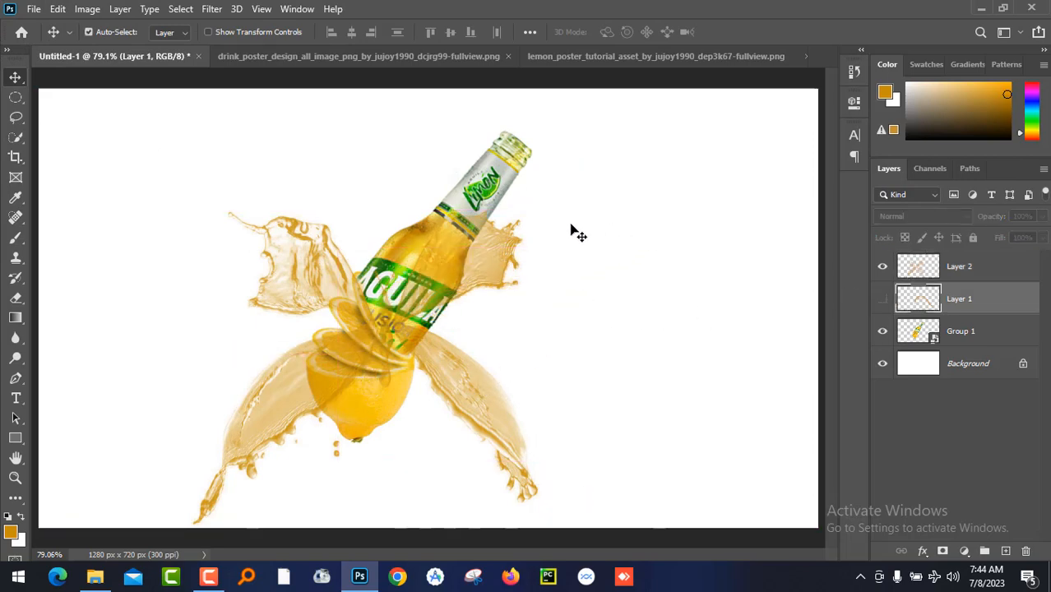
# - Rotate the Layer 2 splash about 26° clockwise, shift it slightly left, and place its layer directly beneath Group 1
pyautogui.click(498, 263)
pyautogui.hotkey('ctrl', 't')
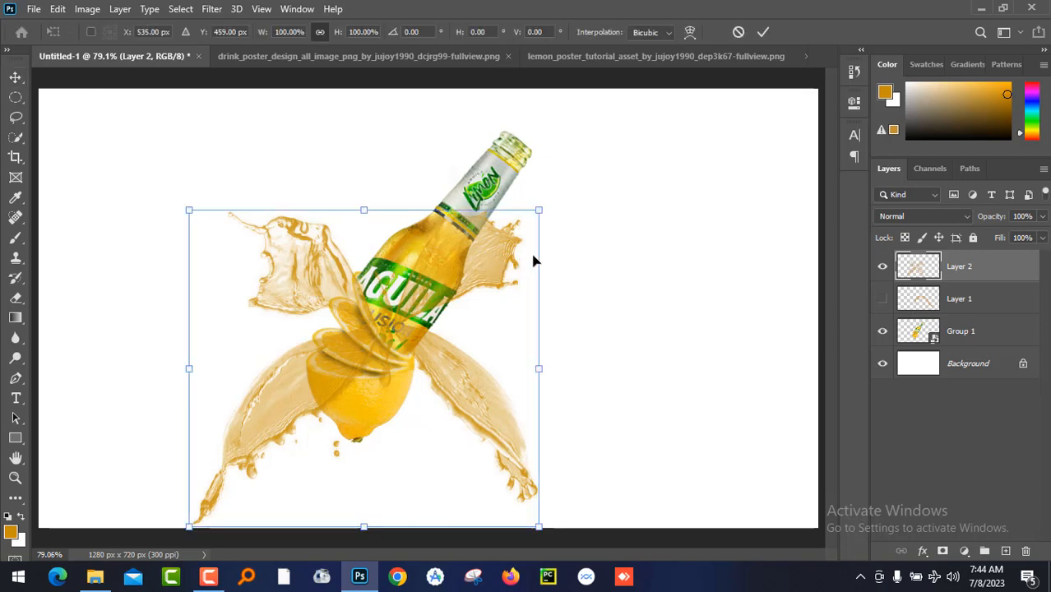
pyautogui.moveTo(582, 208); pyautogui.dragTo(570, 329)
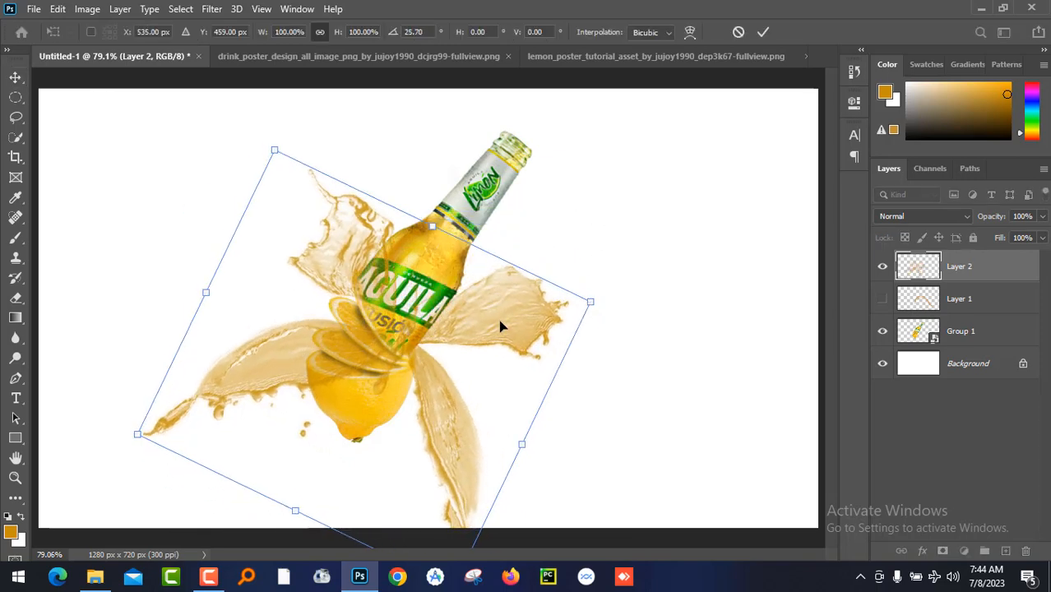
pyautogui.moveTo(498, 319); pyautogui.dragTo(487, 325)
pyautogui.press('Return')
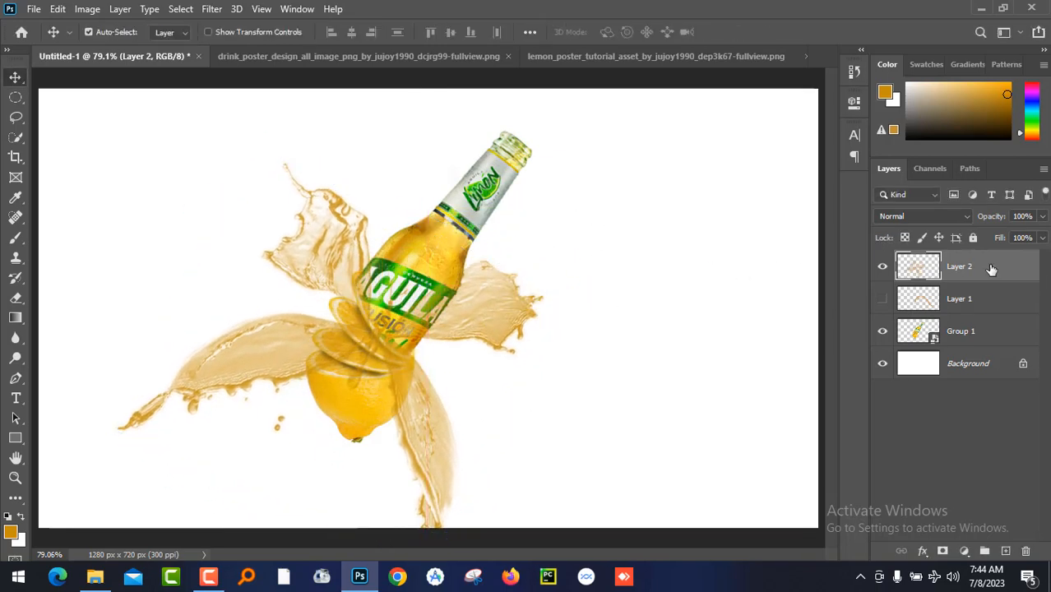
pyautogui.moveTo(992, 270); pyautogui.dragTo(991, 349)
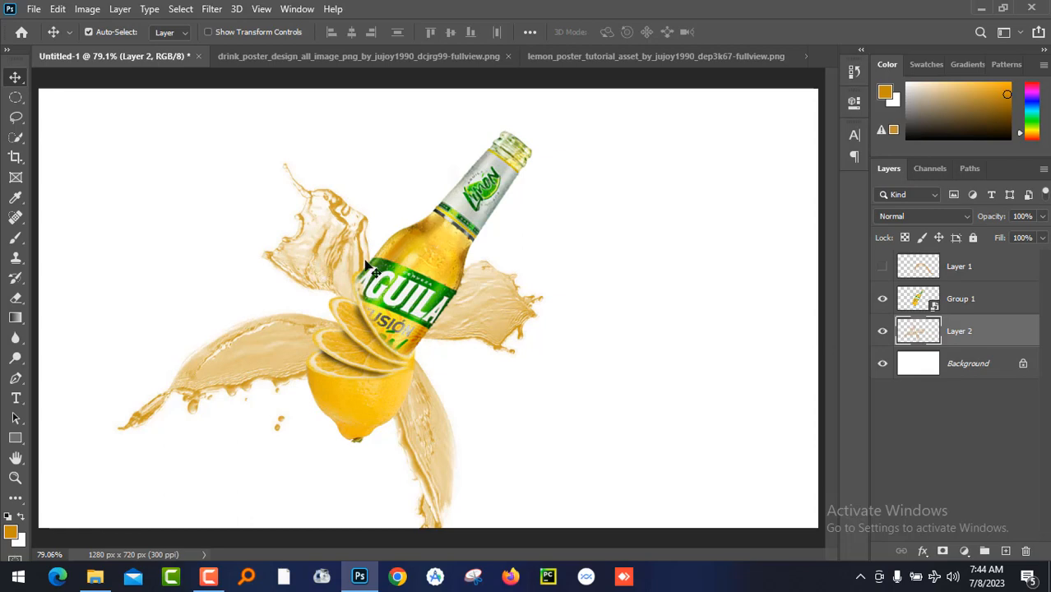
# - Add a new layer above Layer 2 and stamp the ist2_9379003-blue-water-splash.jpg brush at 368 px to the right of the lemon
pyautogui.click(1006, 551)
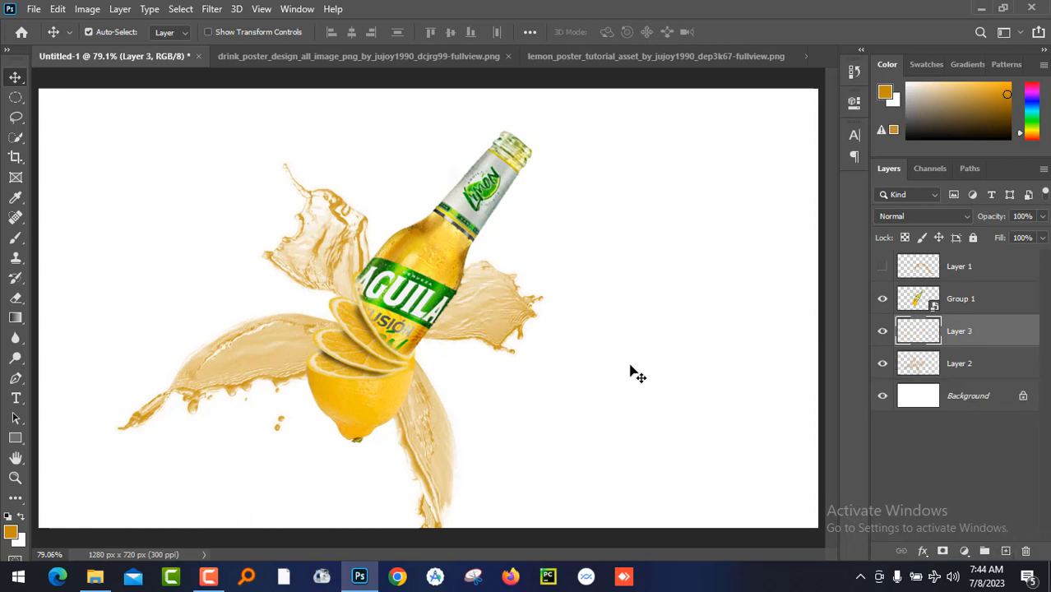
pyautogui.click(14, 239)
pyautogui.click(101, 33)
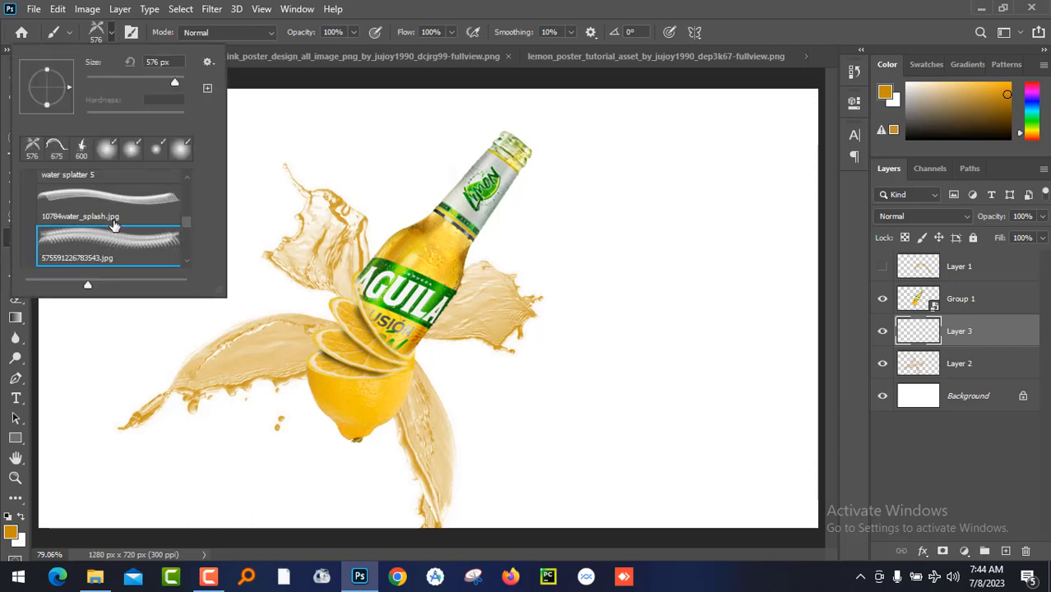
pyautogui.scroll(-1, 115, 227)
pyautogui.click(116, 238)
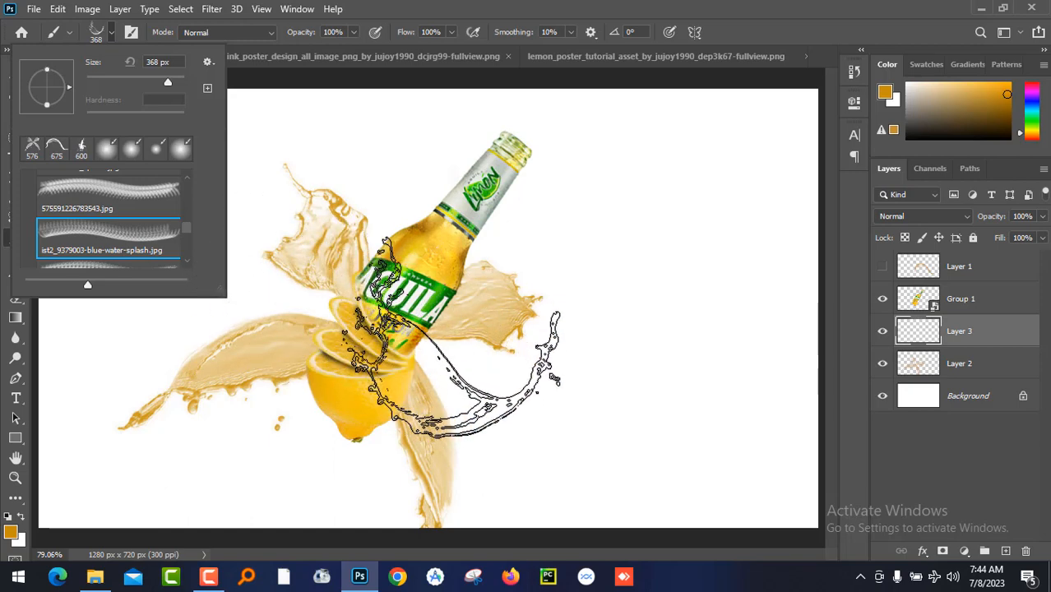
pyautogui.click(446, 332)
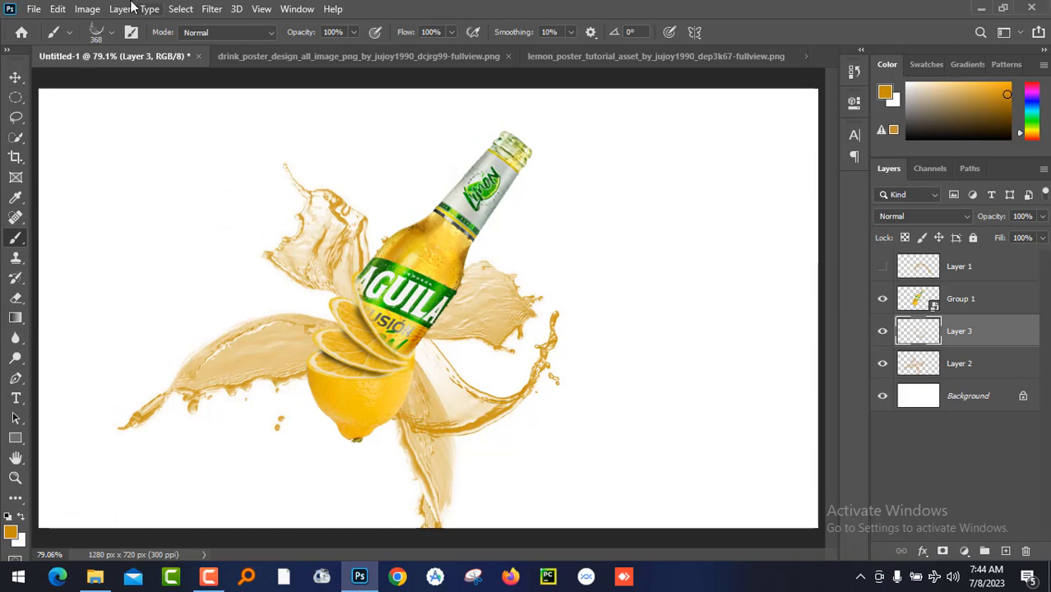
# - Stamp a curved splash under the lemon on Layer 3 with the ist2_9899271-blue-water-splash.jpg brush at 352 px
pyautogui.click(112, 33)
pyautogui.scroll(-2, 127, 217)
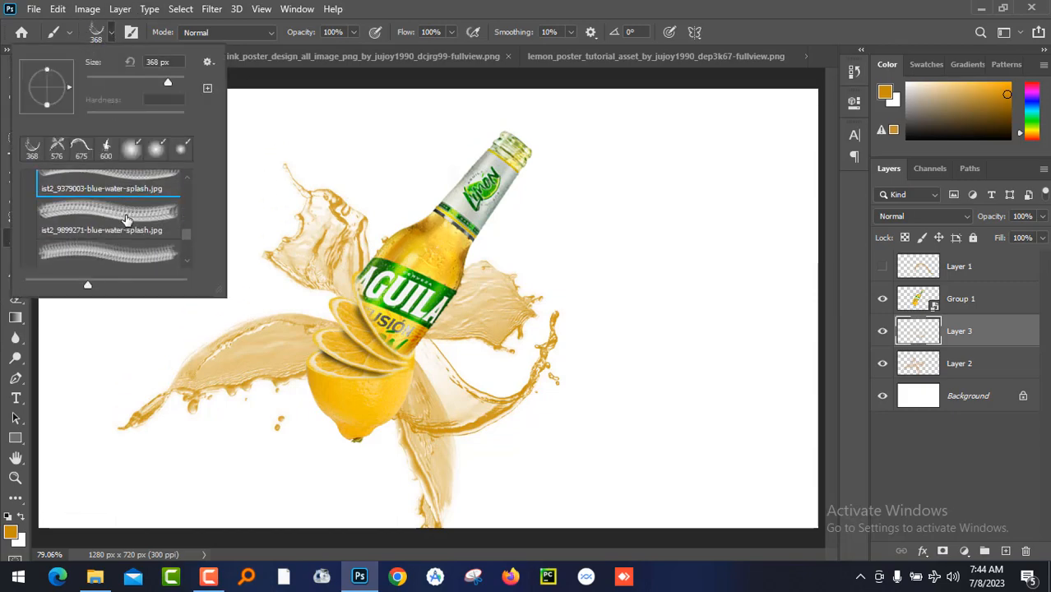
pyautogui.click(137, 232)
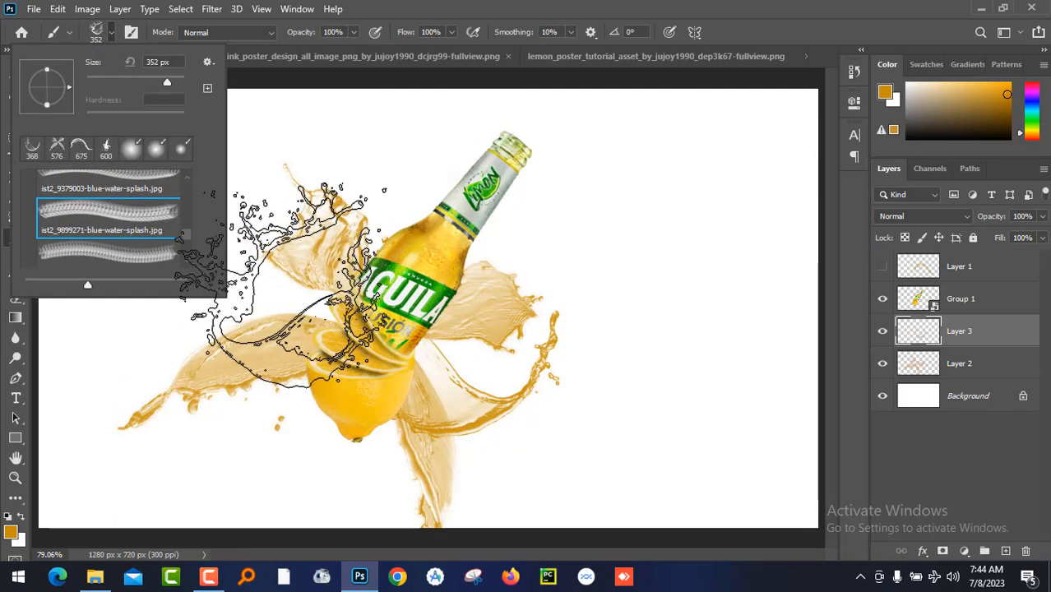
pyautogui.click(354, 403)
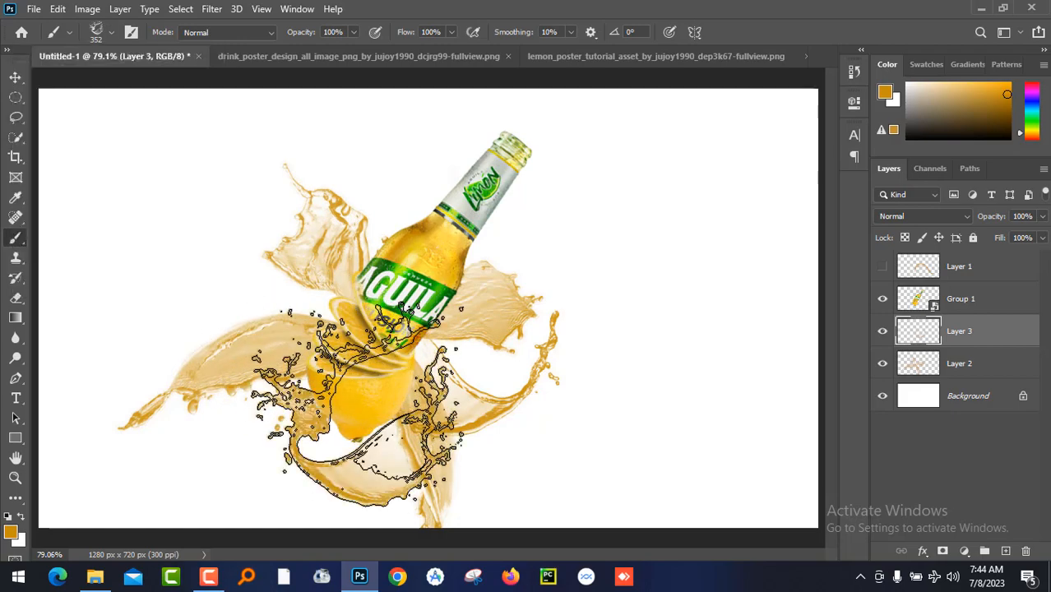
# - Stamp the istockphoto_10379893-water-splash.jpg brush at 376 px on Layer 3, over the upper-left splash behind the bottle and lemon
pyautogui.click(112, 33)
pyautogui.scroll(-1, 118, 248)
pyautogui.click(118, 228)
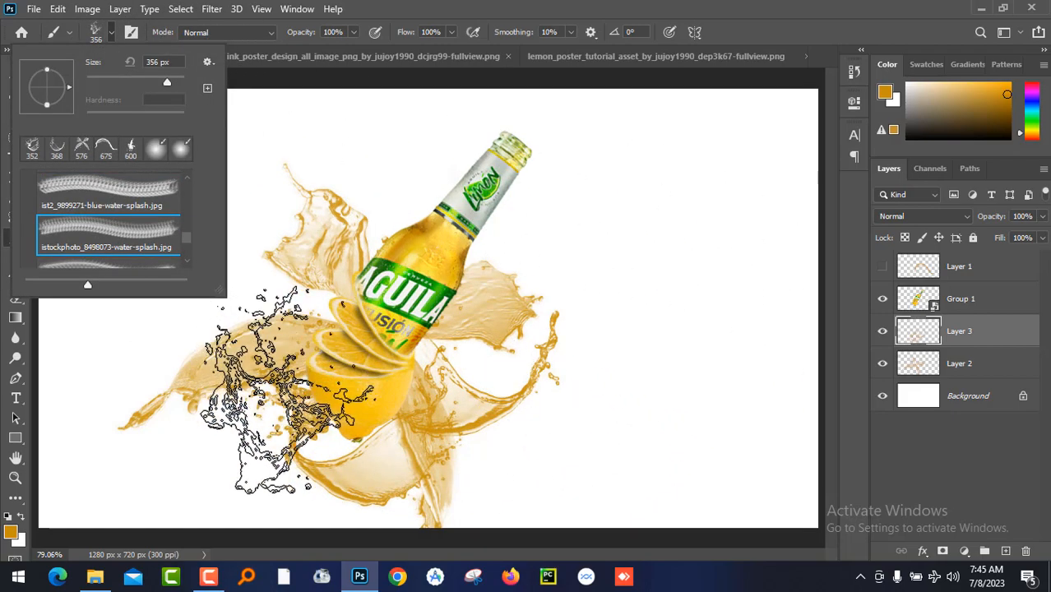
pyautogui.scroll(-1, 126, 259)
pyautogui.click(117, 236)
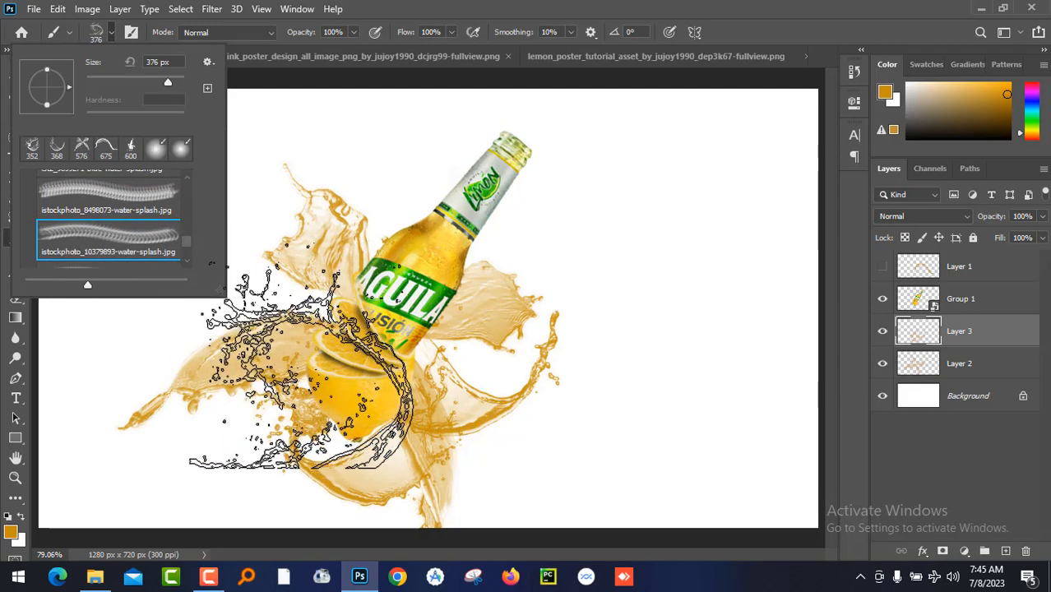
pyautogui.click(352, 297)
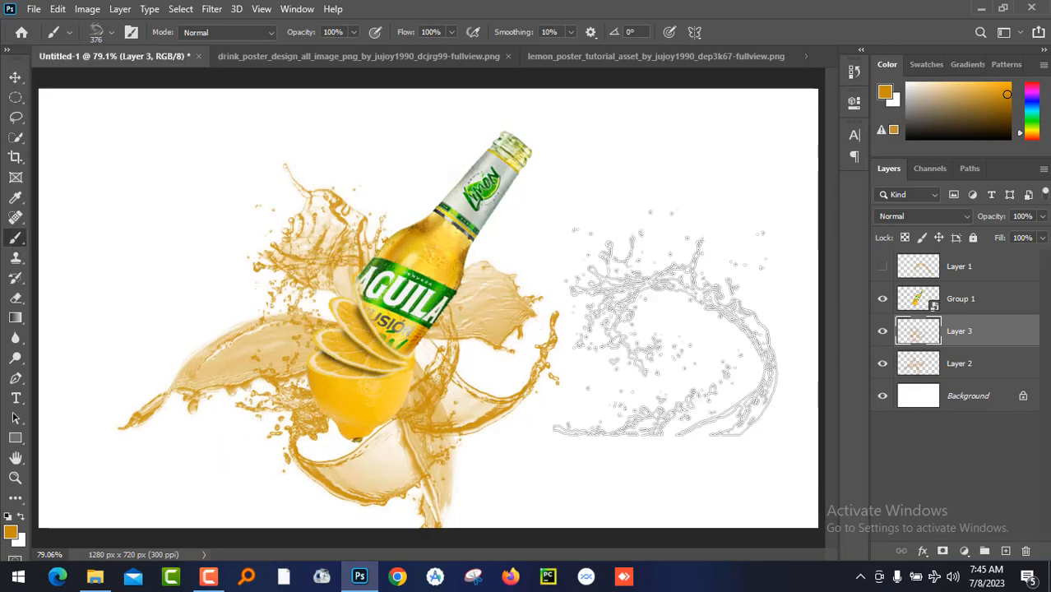
pyautogui.click(15, 78)
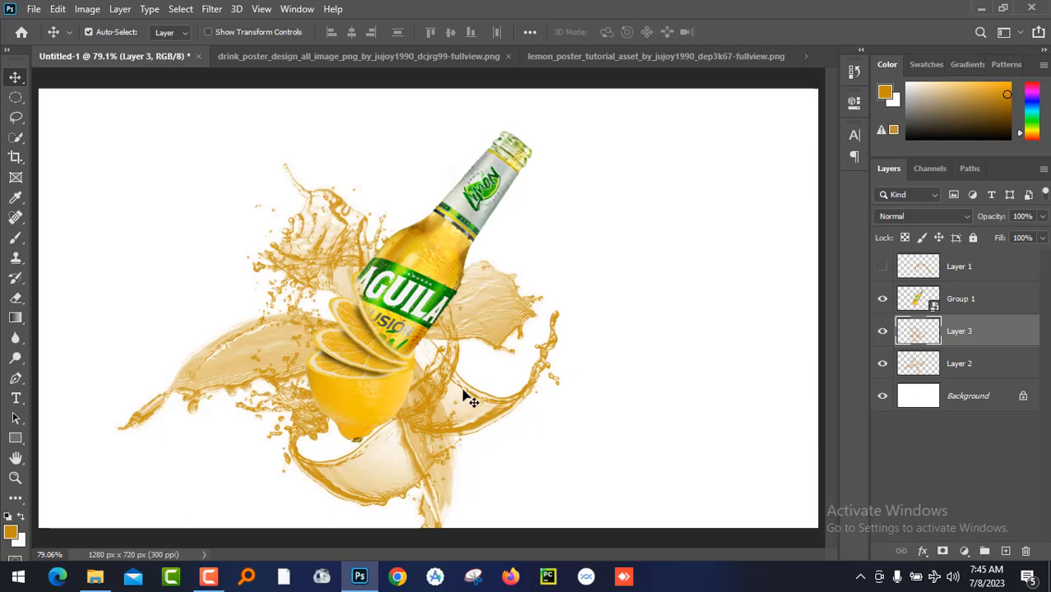
# - Place the orchard image "background" from New folder into the Untitled-1 document
pyautogui.click(94, 576)
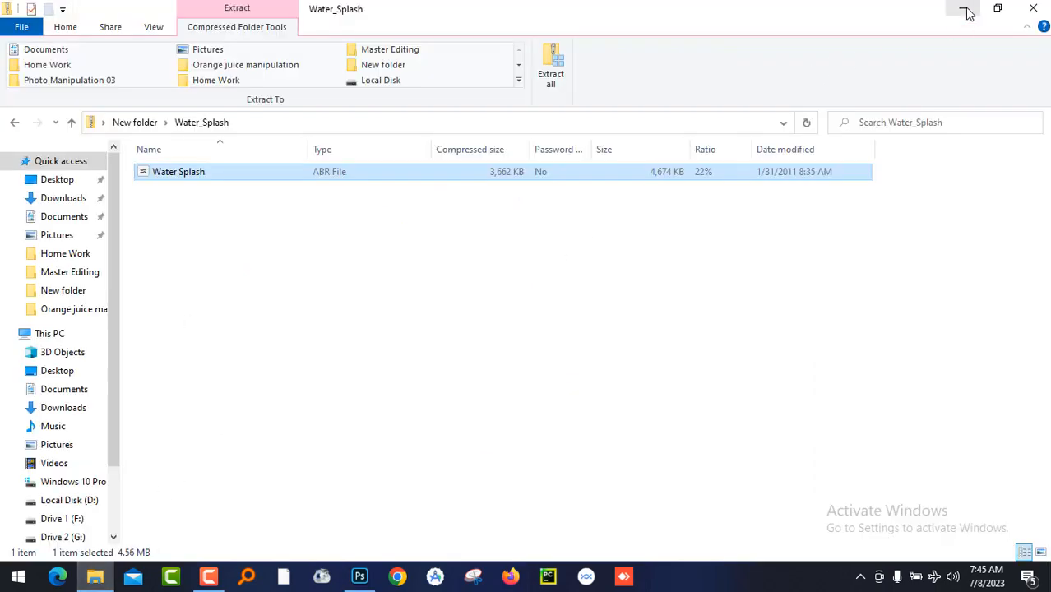
pyautogui.click(964, 12)
pyautogui.click(94, 576)
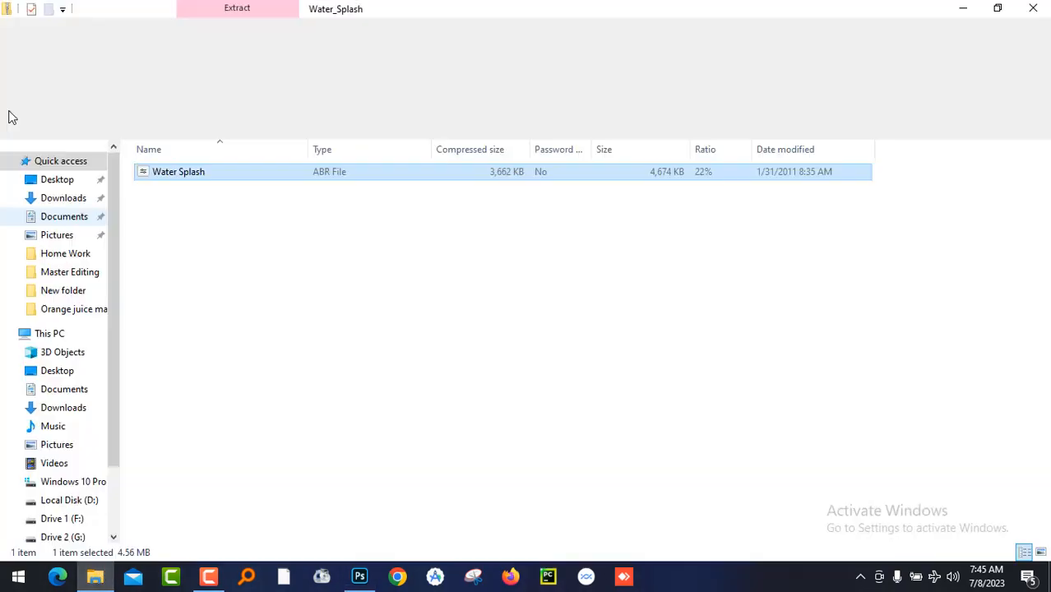
pyautogui.click(14, 122)
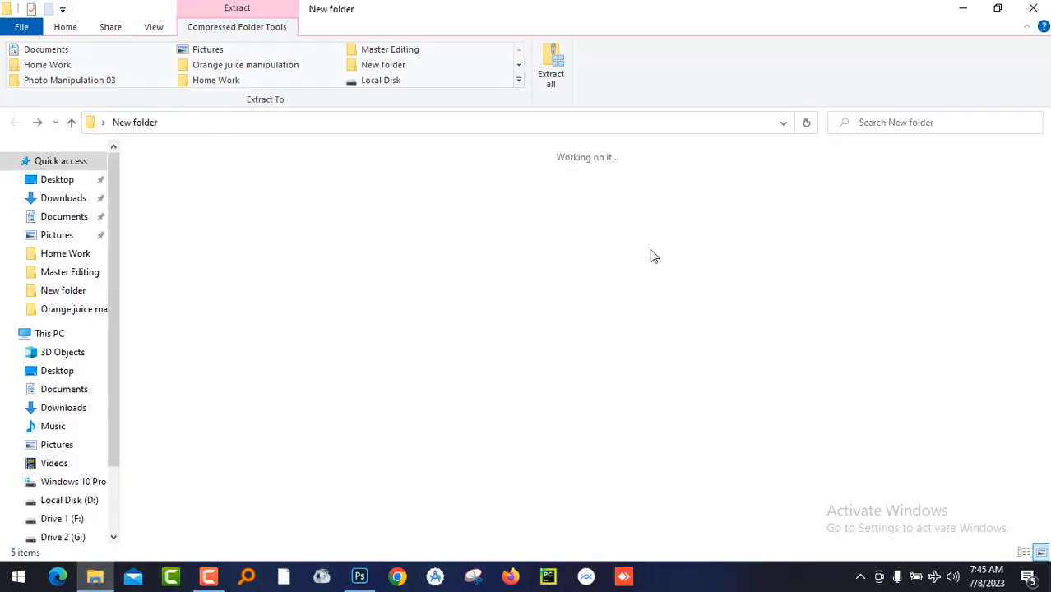
pyautogui.moveTo(261, 145); pyautogui.dragTo(304, 362)
pyautogui.click(260, 208)
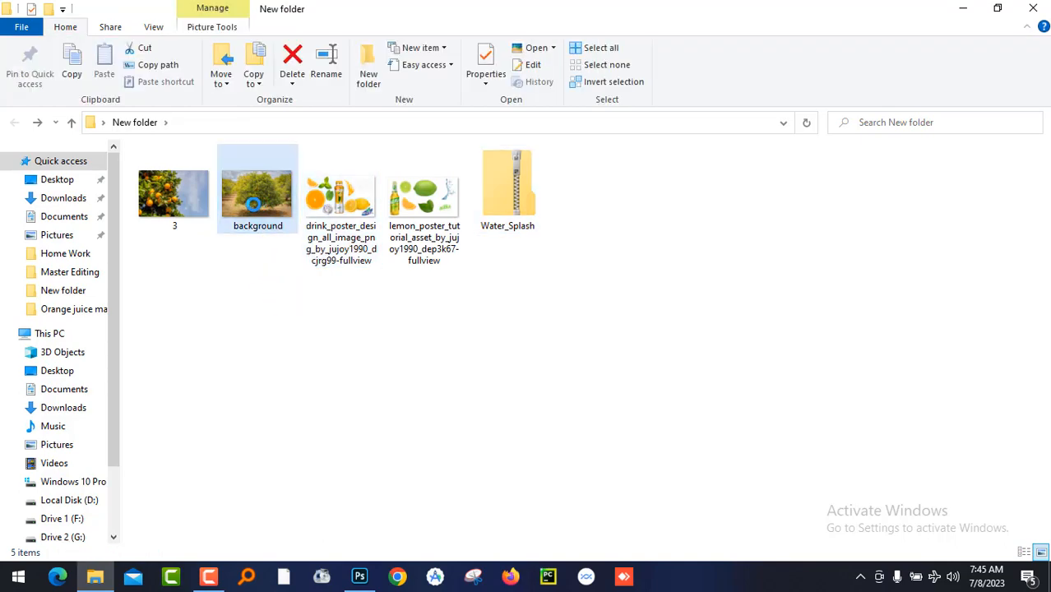
pyautogui.moveTo(255, 210); pyautogui.dragTo(403, 453)
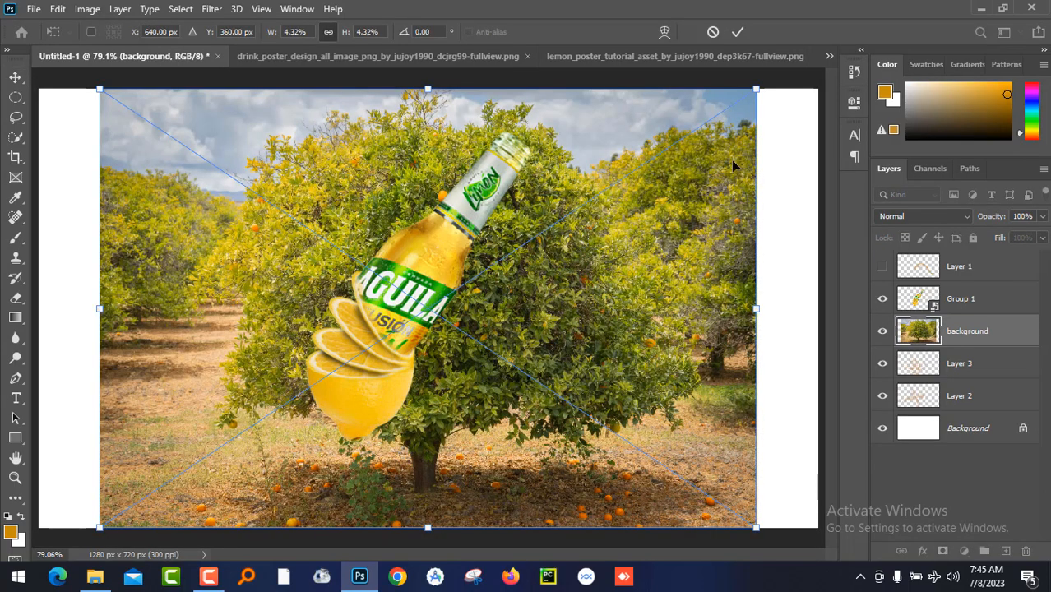
# - Scale the orchard photo to 5.15% so it covers the canvas, and move its layer directly beneath Layer 2
pyautogui.moveTo(761, 89); pyautogui.dragTo(846, 74)
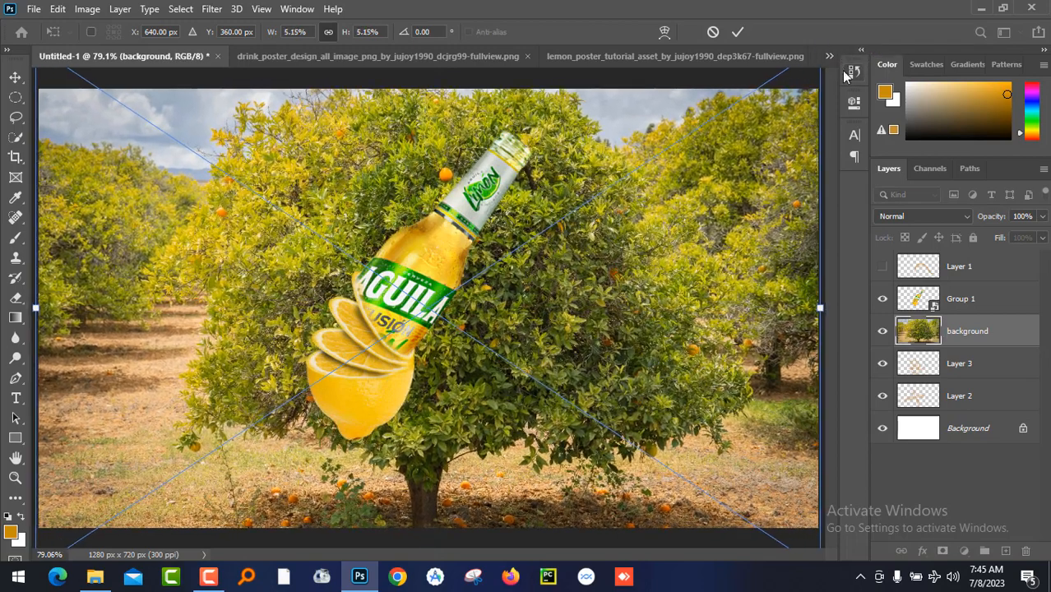
pyautogui.press('Return')
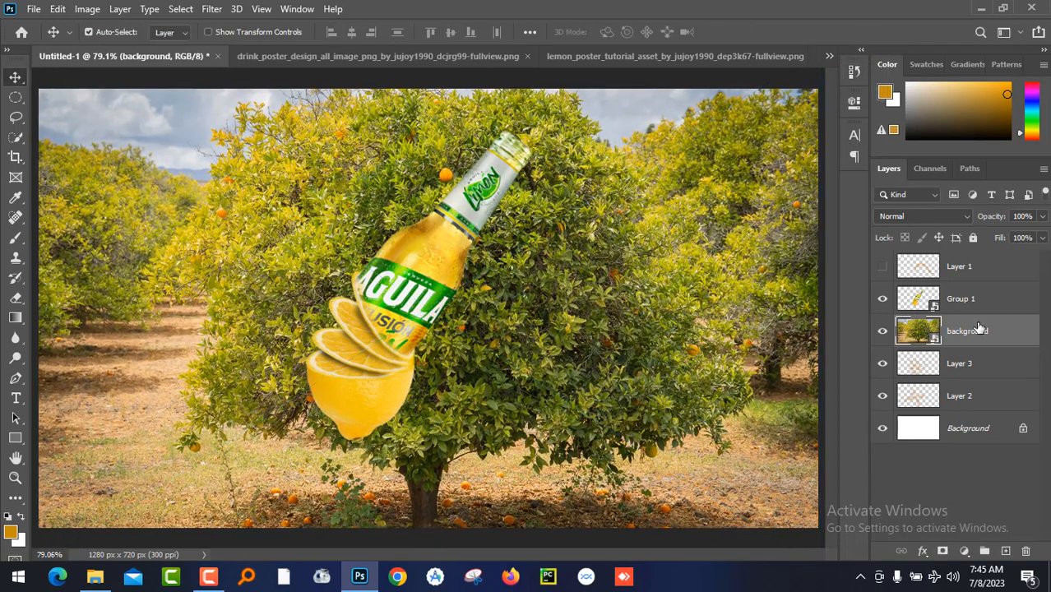
pyautogui.moveTo(973, 328); pyautogui.dragTo(980, 400)
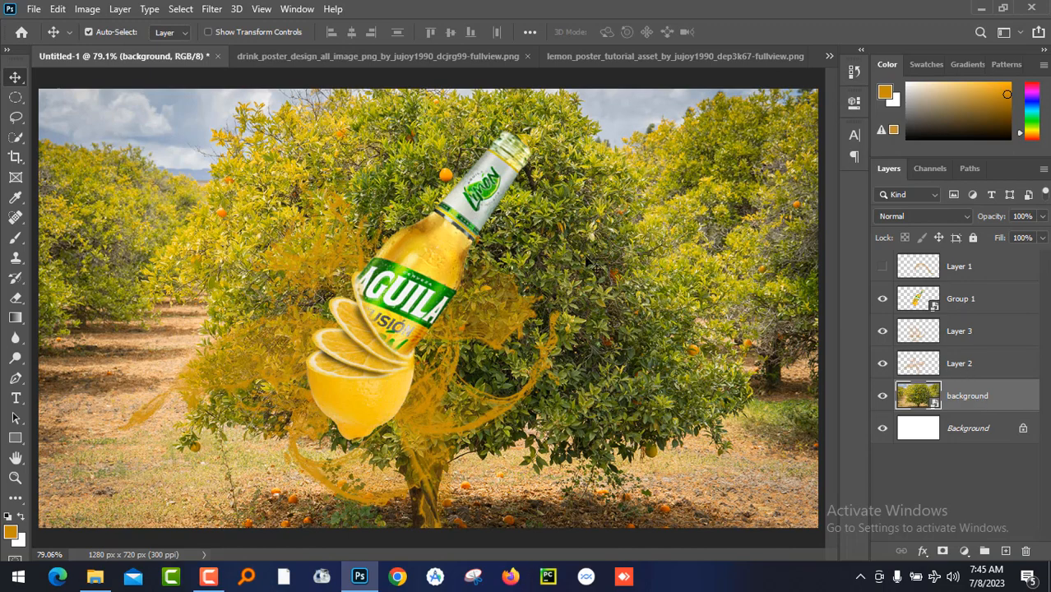
# - Hide the splash layers Layer 3 and Layer 2, and move the hidden Layer 1 directly beneath Group 1
pyautogui.click(883, 330)
pyautogui.click(883, 267)
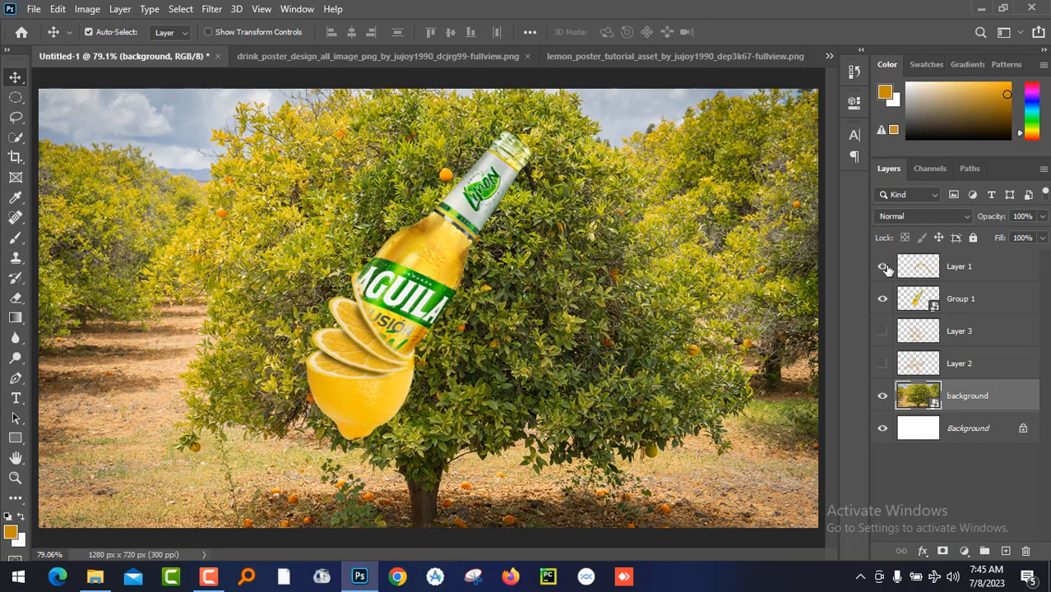
pyautogui.click(882, 266)
pyautogui.moveTo(947, 275); pyautogui.dragTo(964, 323)
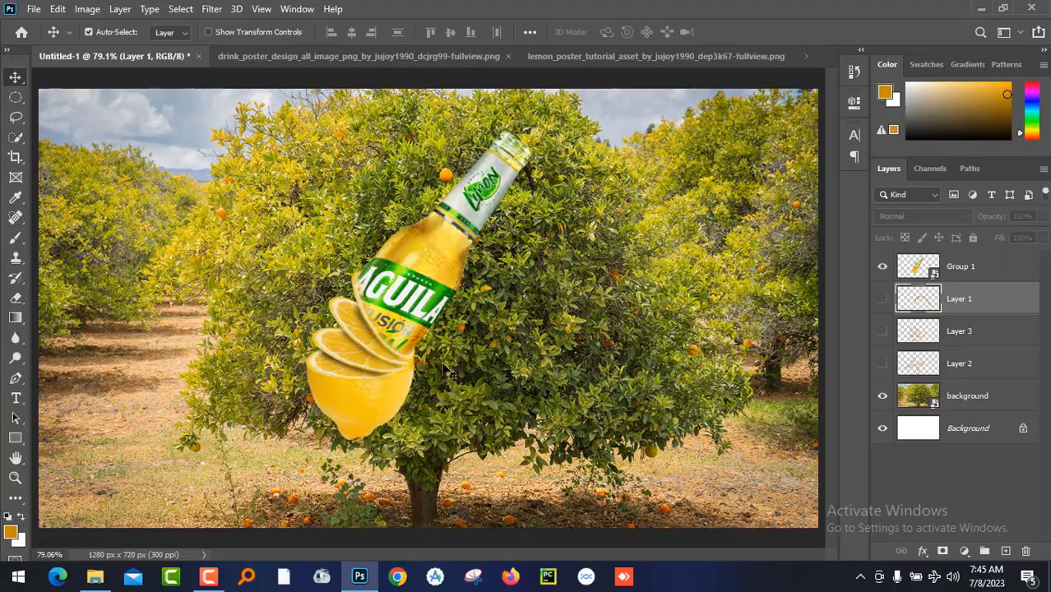
# - Place the wooden-floorboards JPG into Untitled-1 above Layer 1 at 18% scale
pyautogui.click(95, 577)
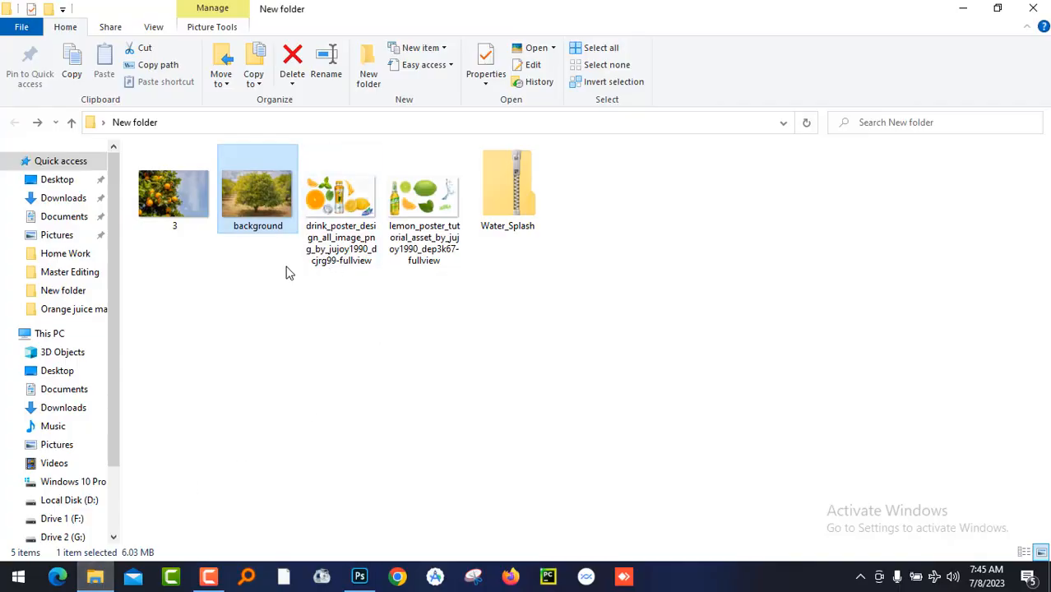
pyautogui.click(962, 8)
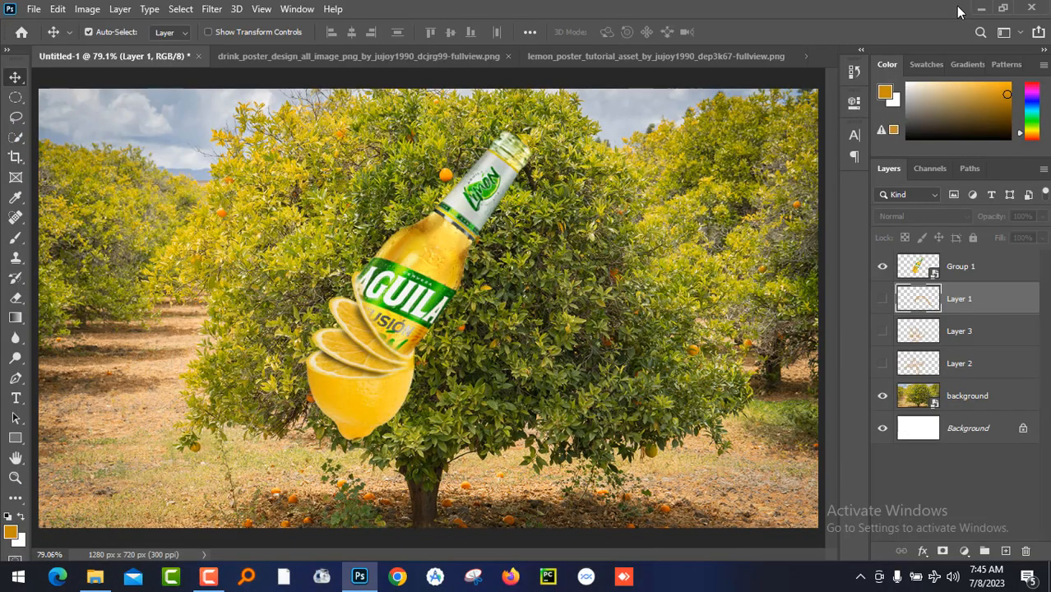
pyautogui.moveTo(975, 7); pyautogui.dragTo(387, 457)
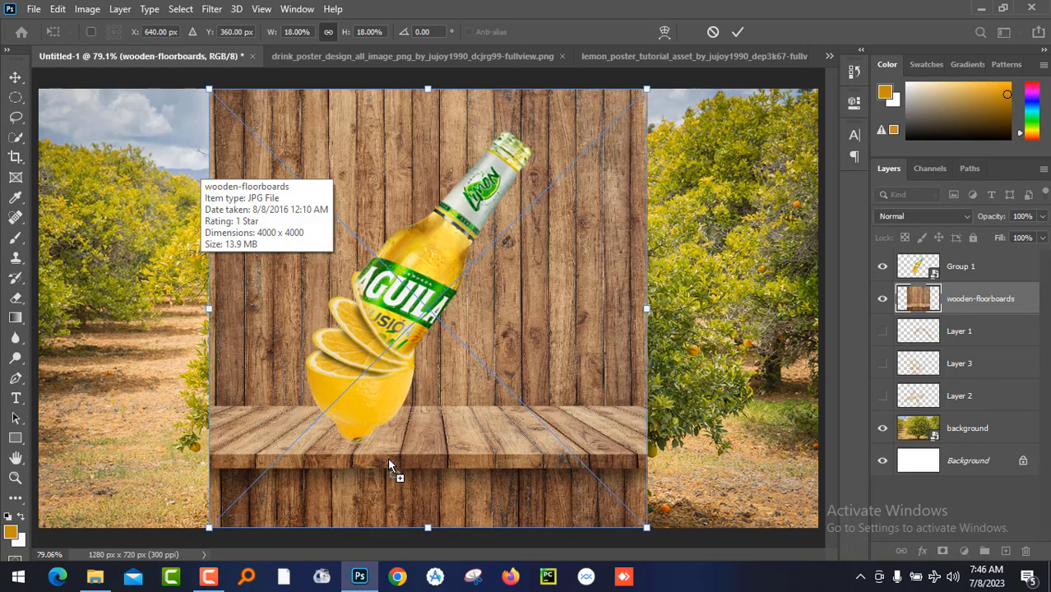
pyautogui.press('Return')
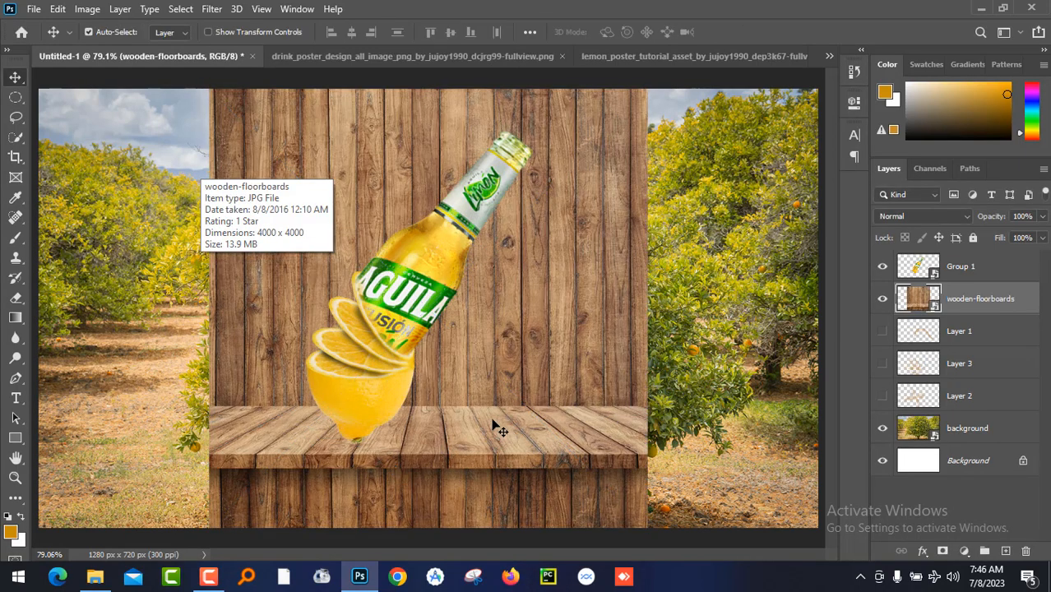
# - Stretch the wooden-floorboards image to 32.20% width across the canvas, and shift it down until its tabletop lies along the canvas's lower edge
pyautogui.hotkey('ctrl', 't')
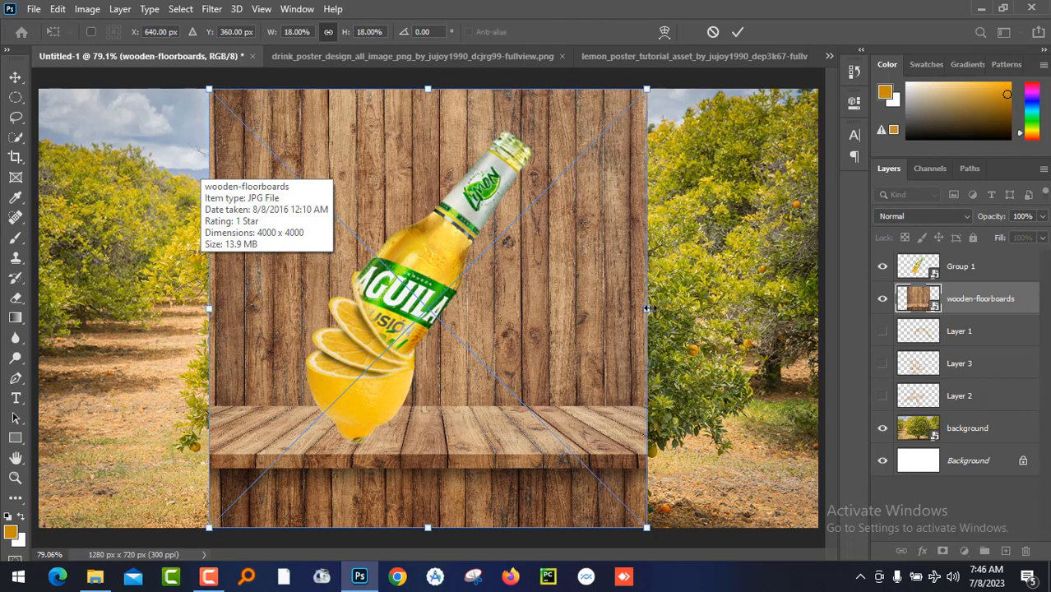
pyautogui.moveTo(649, 309); pyautogui.dragTo(818, 311)
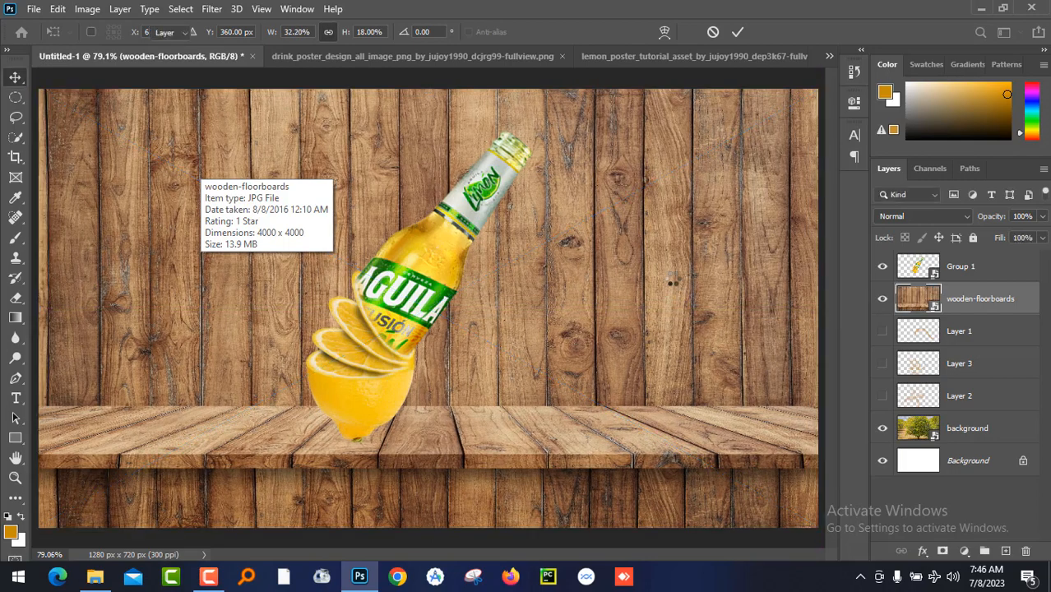
pyautogui.press('Return')
pyautogui.moveTo(669, 274); pyautogui.dragTo(674, 345)
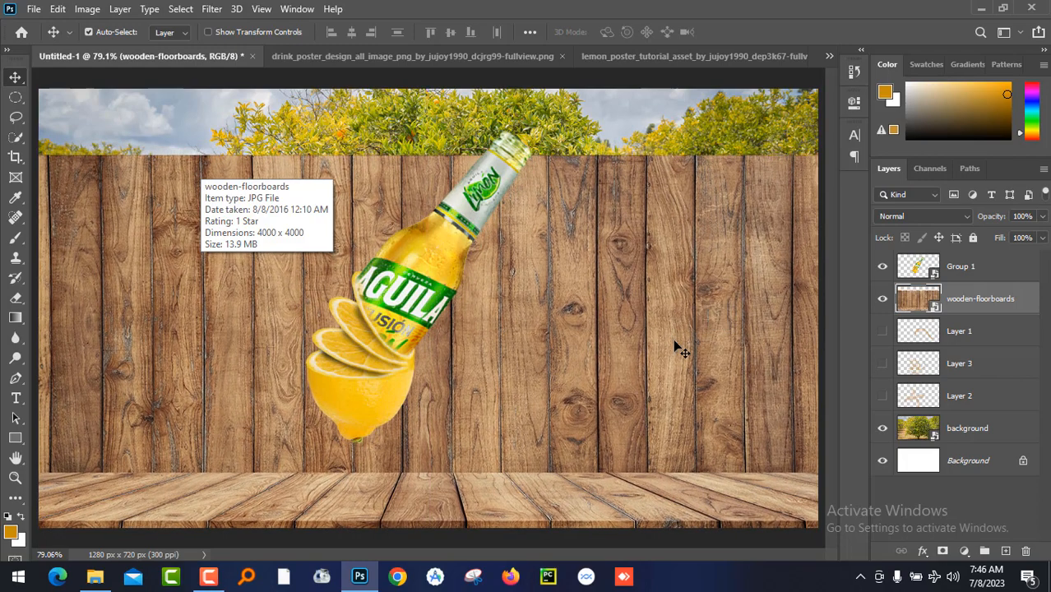
# - Select the vertical plank wall above the tabletop with the Rectangular Marquee across the full canvas width
pyautogui.click(18, 102)
pyautogui.click(89, 99)
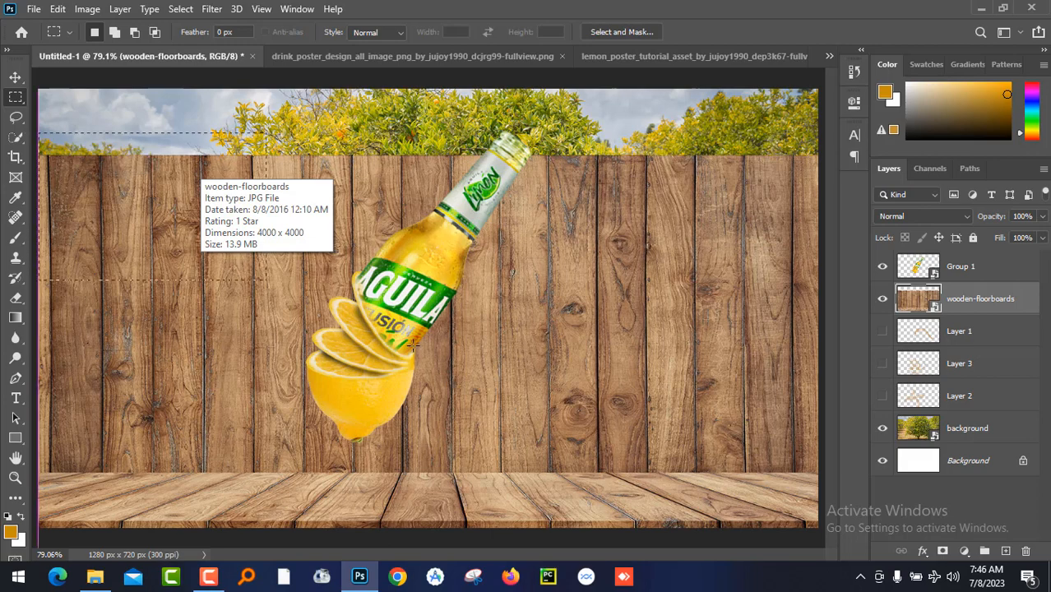
pyautogui.moveTo(413, 345); pyautogui.dragTo(843, 473)
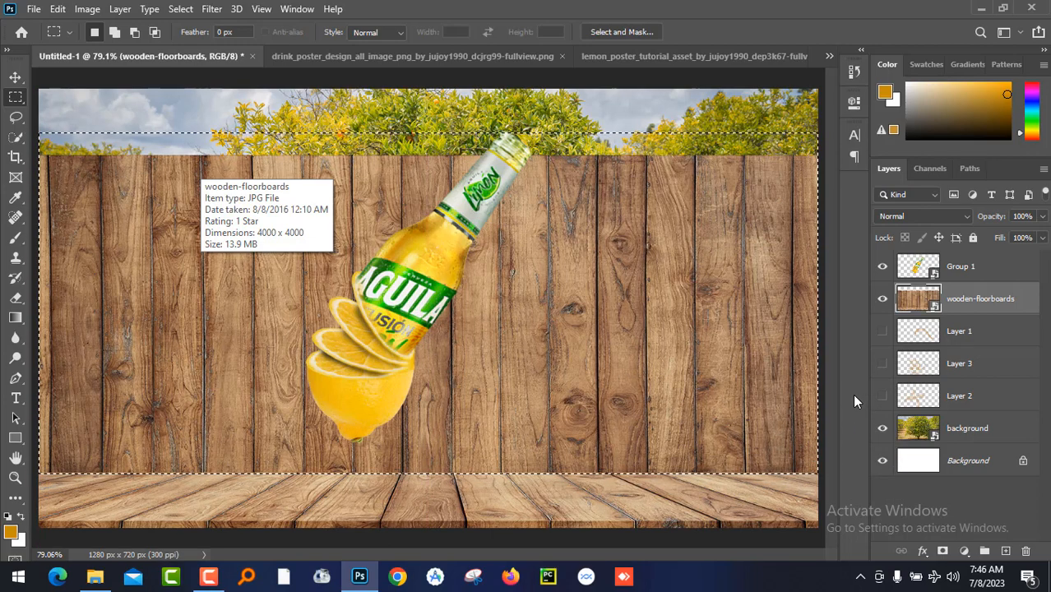
pyautogui.press('Delete')
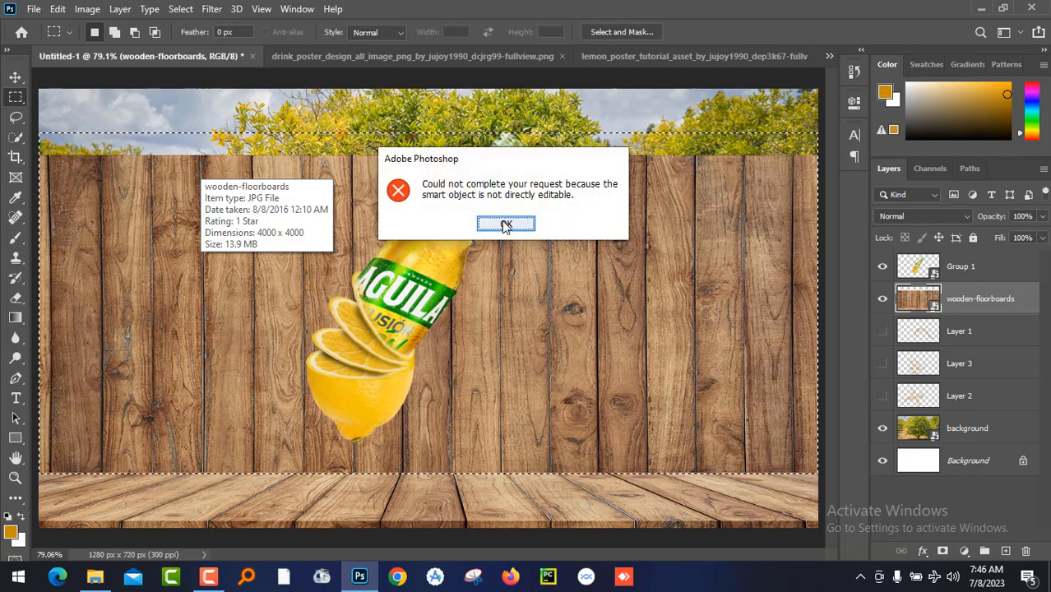
pyautogui.click(506, 224)
pyautogui.click(943, 552)
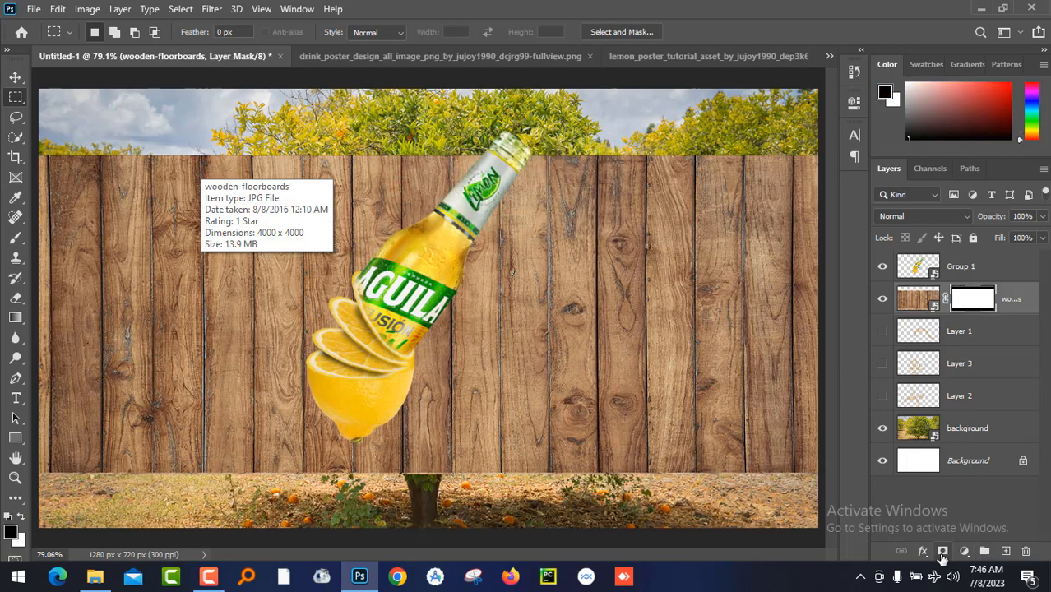
pyautogui.hotkey('ctrl', 'z')
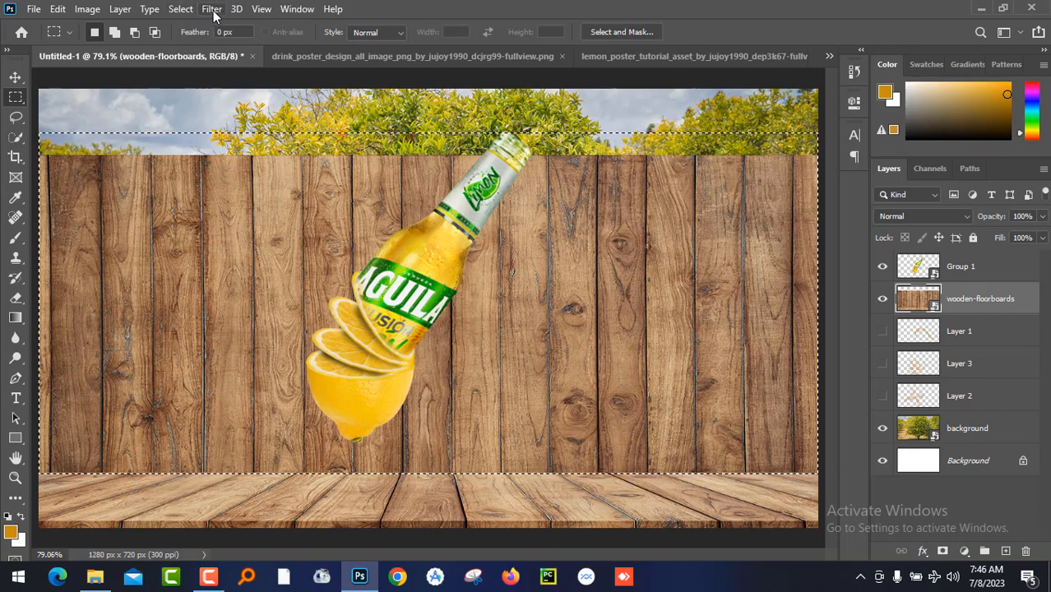
# - Invert the wall selection and add a layer mask to wooden-floorboards that hides the plank wall and keeps the tabletop
pyautogui.click(181, 10)
pyautogui.click(219, 73)
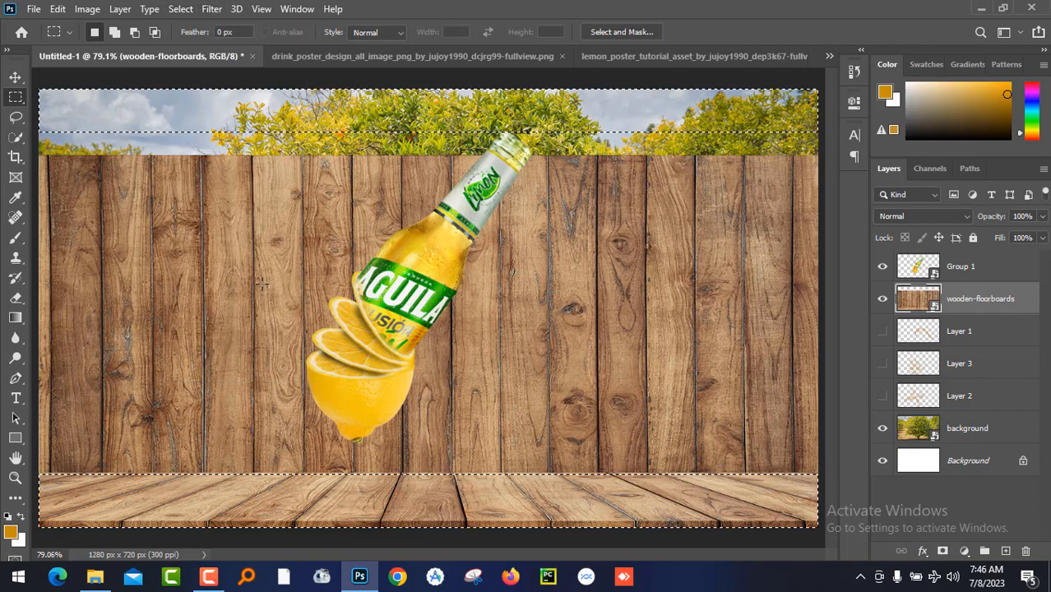
pyautogui.click(944, 552)
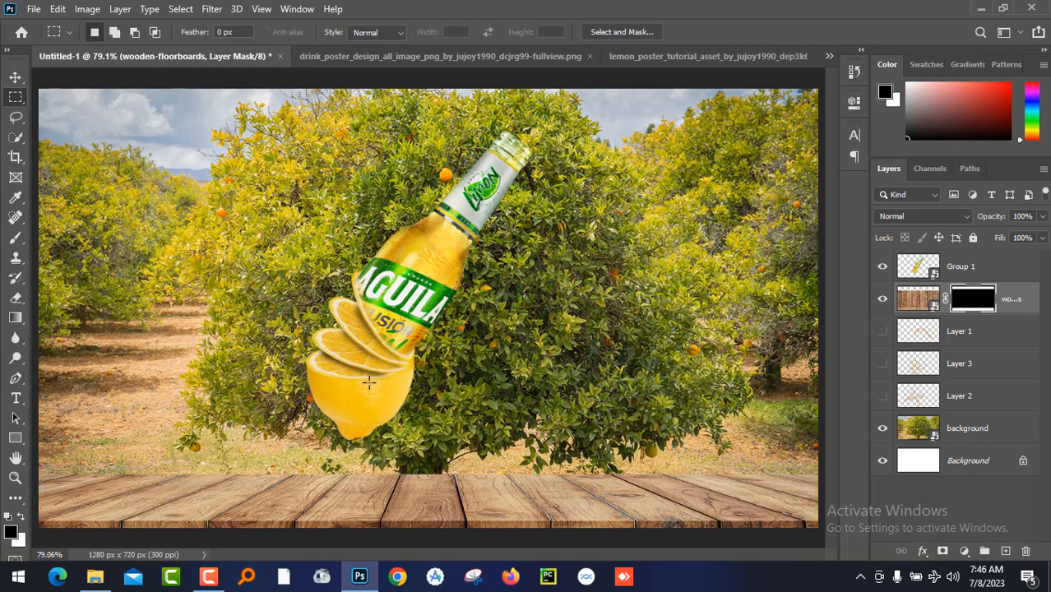
# - Move the Group 1 bottle and lemon down and to the left so the lemon rests on the wooden tabletop
pyautogui.click(16, 76)
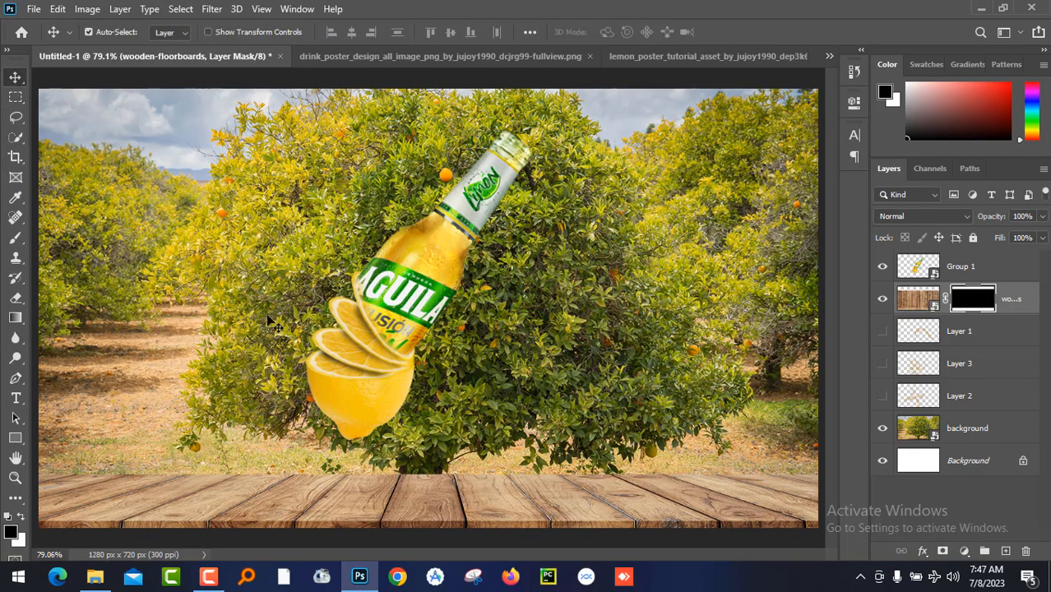
pyautogui.moveTo(413, 310); pyautogui.dragTo(290, 360)
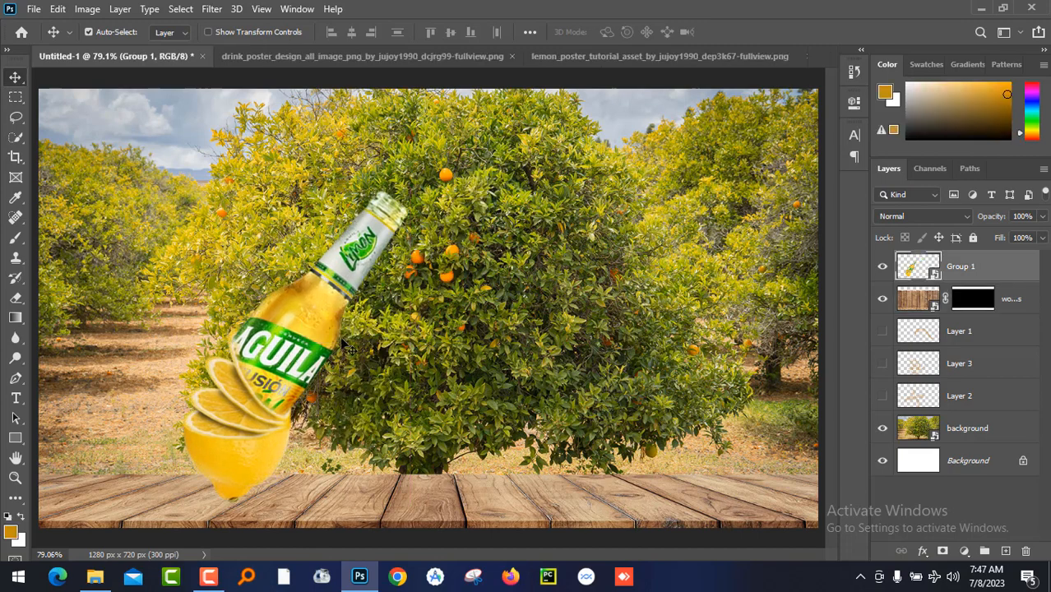
# - Add a linear 90° Gradient fill layer above the orchard background layer using the Basics black-to-white preset
pyautogui.click(530, 257)
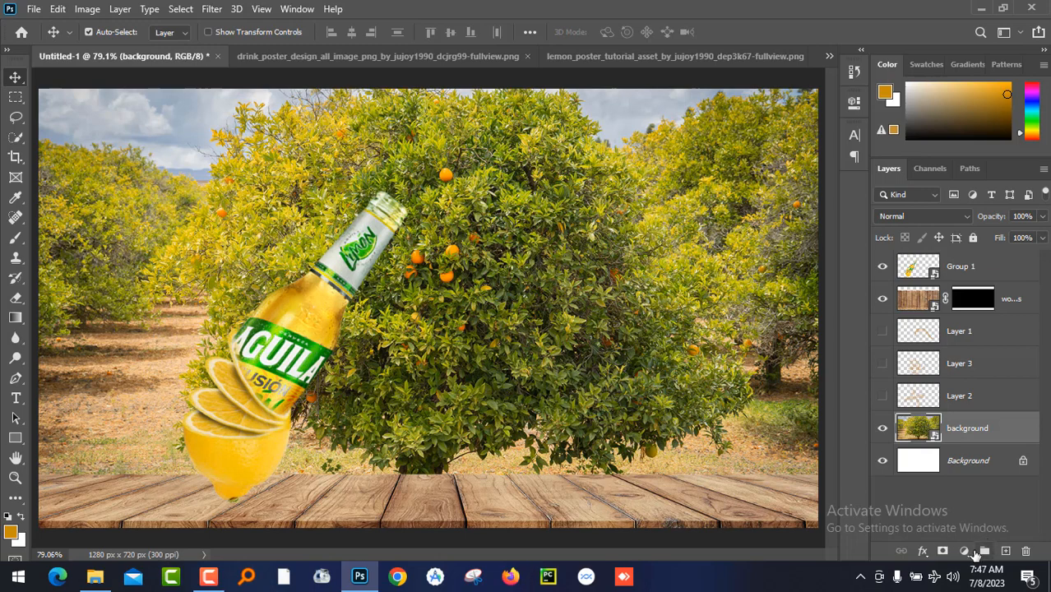
pyautogui.click(965, 552)
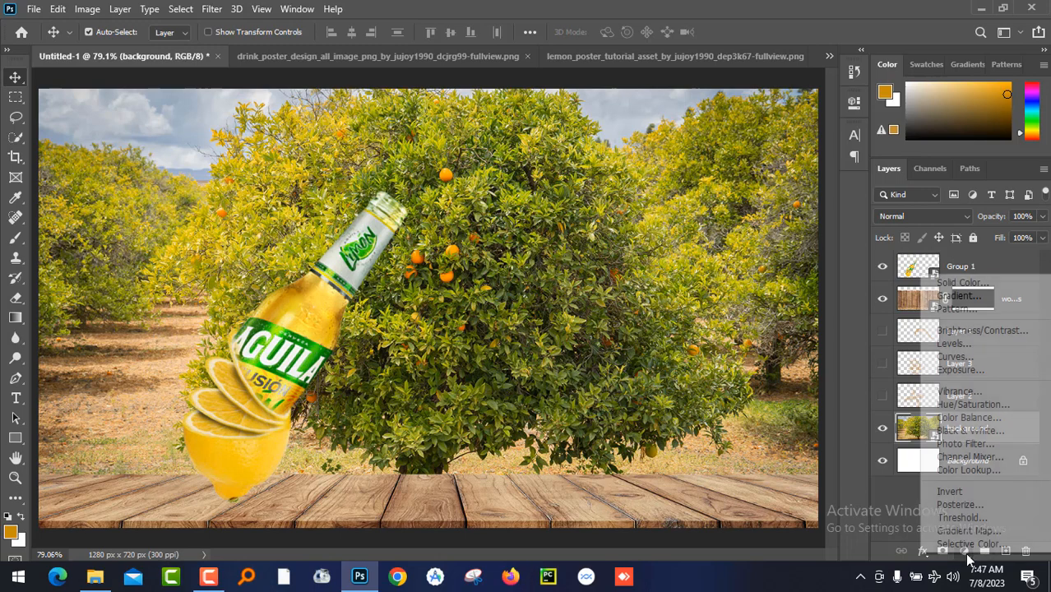
pyautogui.click(1036, 300)
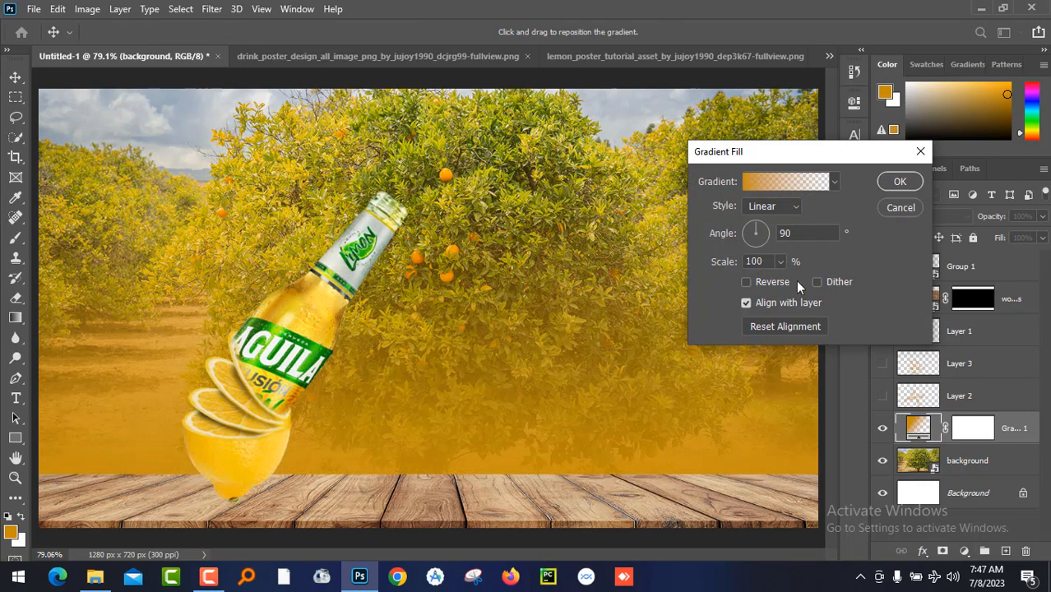
pyautogui.click(833, 182)
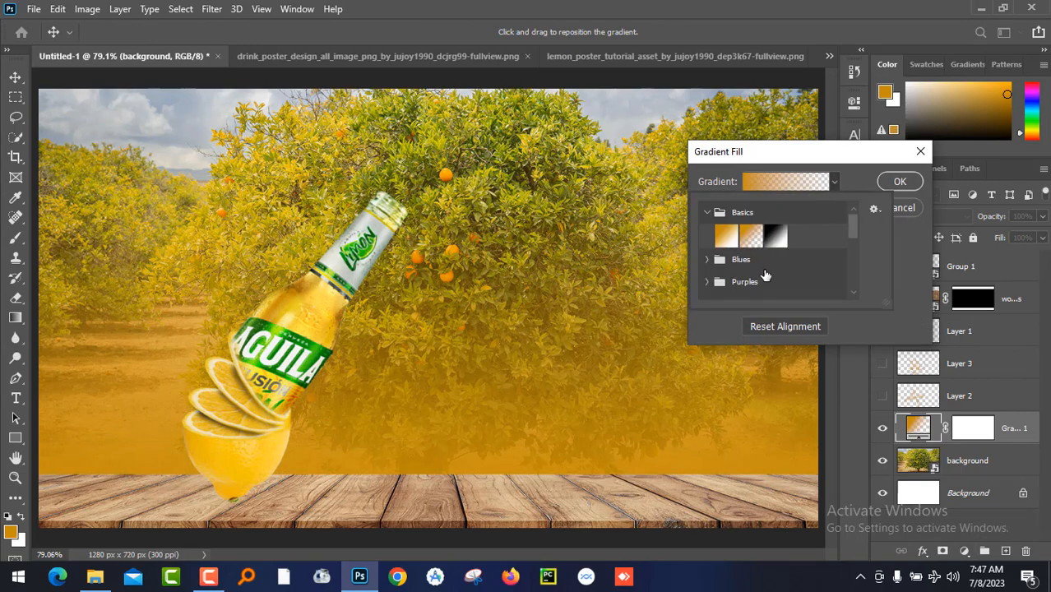
pyautogui.click(776, 237)
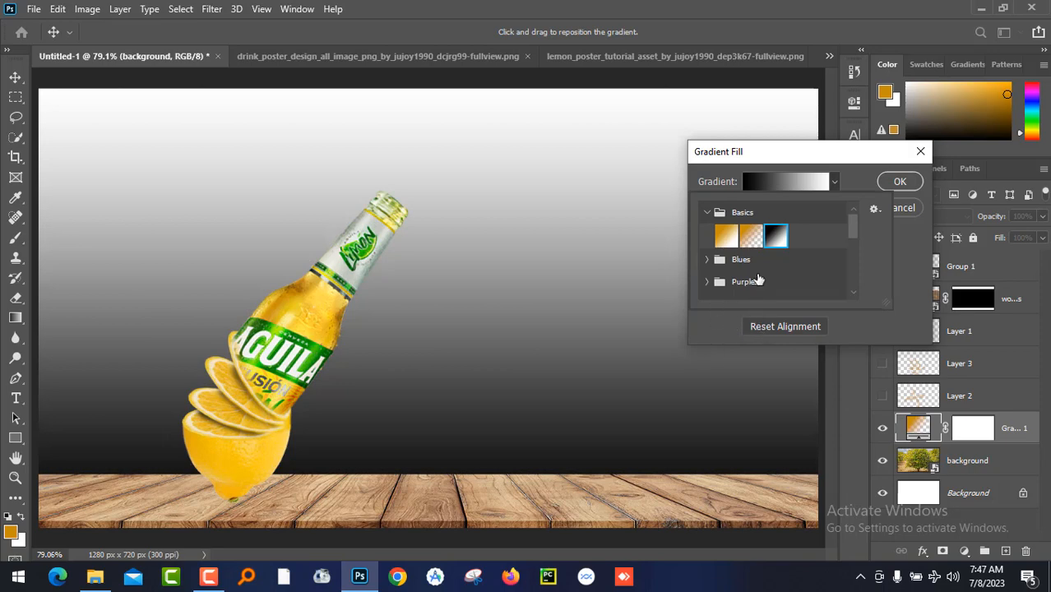
# - Edit the gradient fill and set its black stop at 0% to a dark amber sampled from the bottle
pyautogui.click(797, 182)
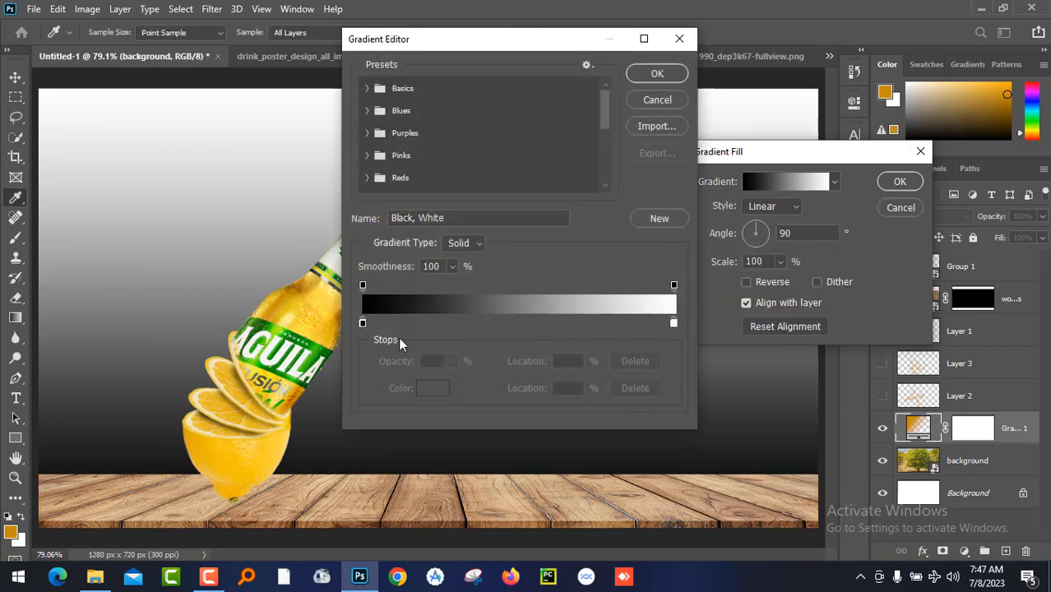
pyautogui.click(363, 323)
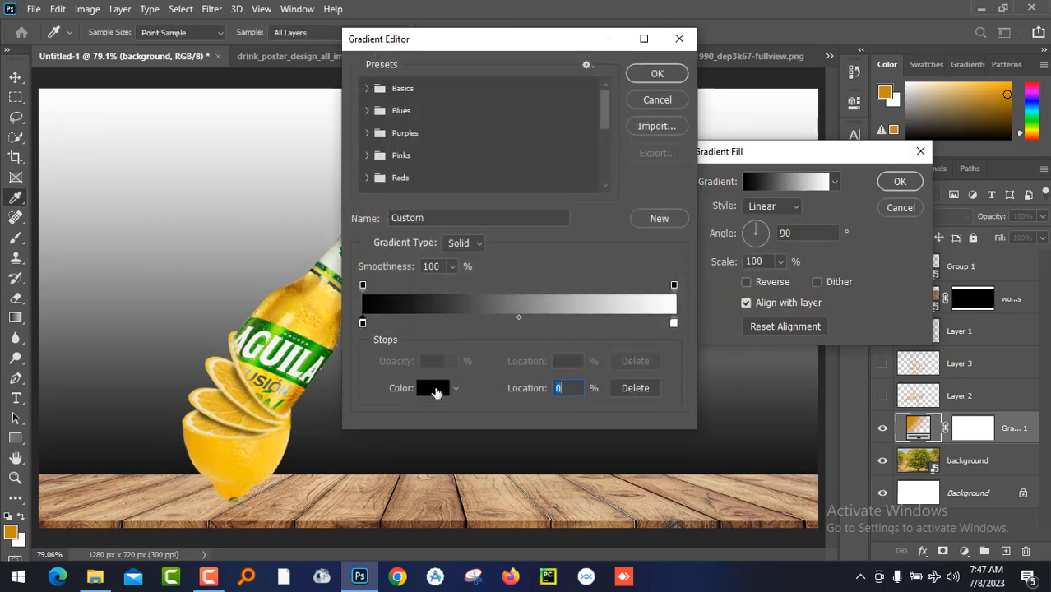
pyautogui.click(433, 388)
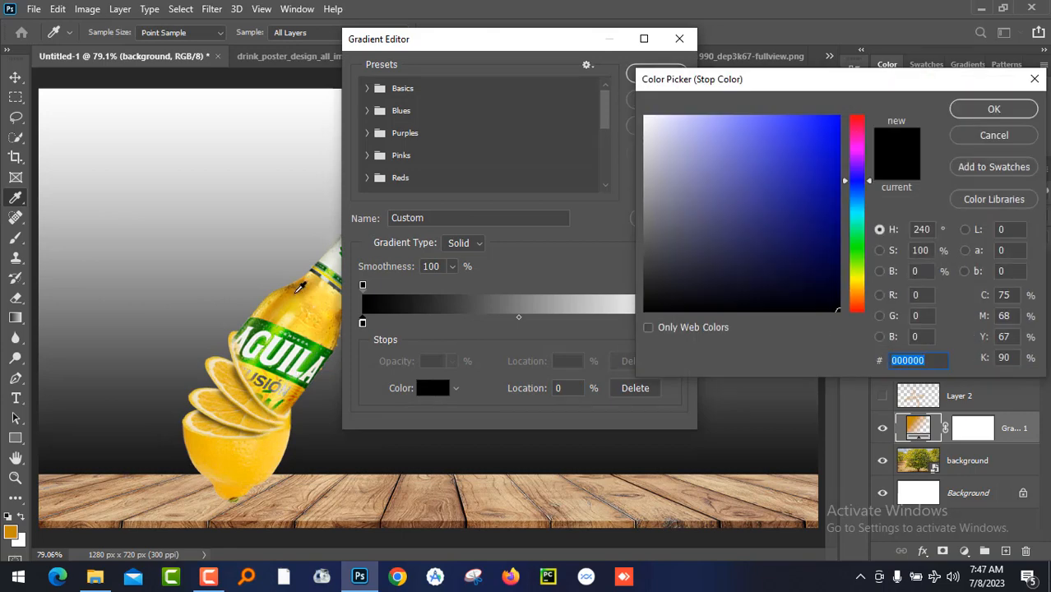
pyautogui.click(300, 285)
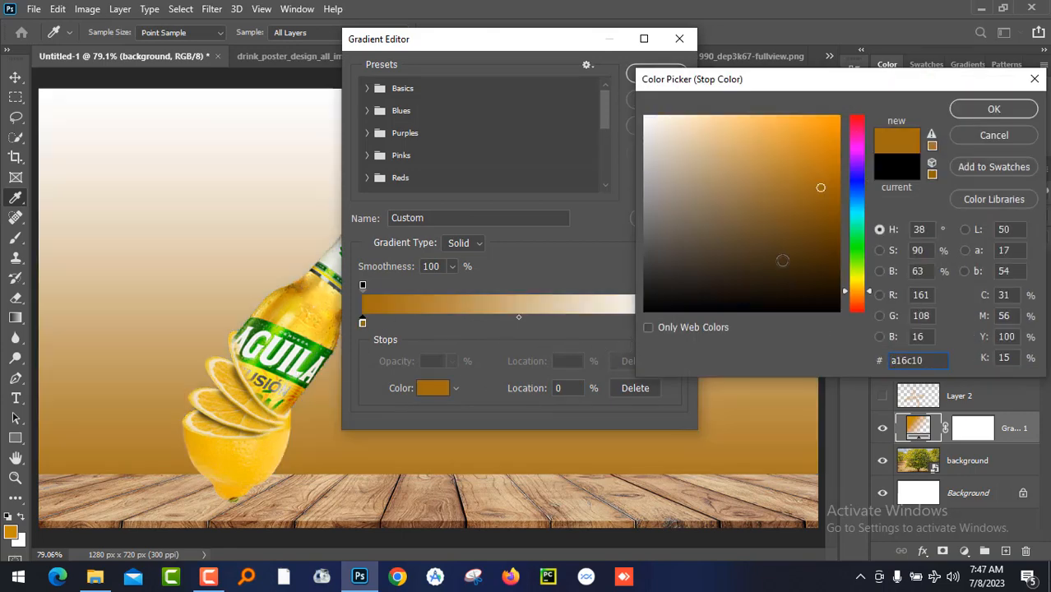
pyautogui.click(994, 109)
# - Set the gradient's white stop at 100% to pale yellow f7e87c sampled from the bottle and apply the gradient fill
pyautogui.click(673, 323)
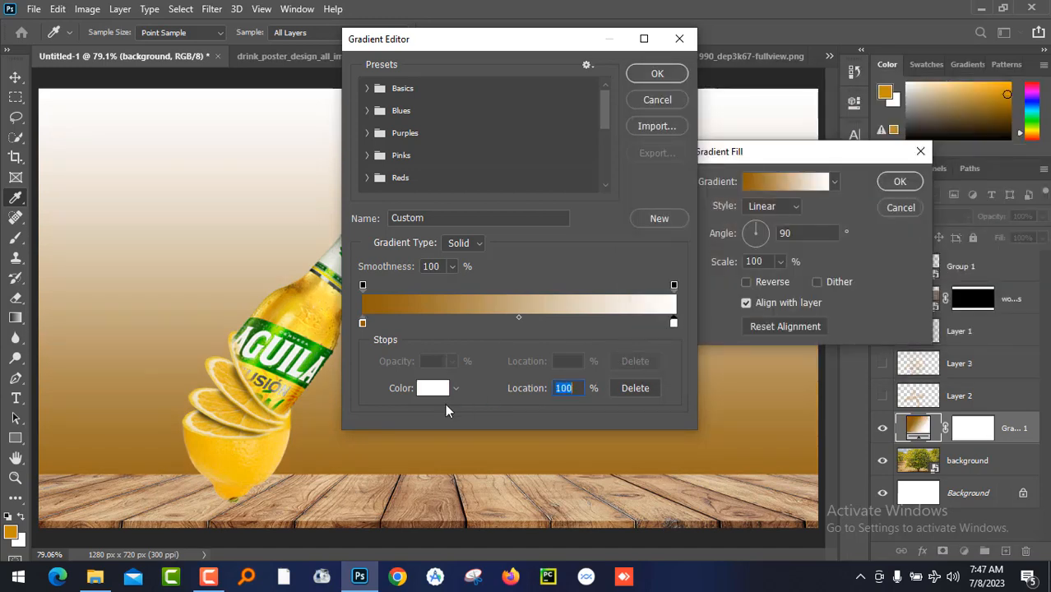
pyautogui.click(434, 387)
pyautogui.click(298, 313)
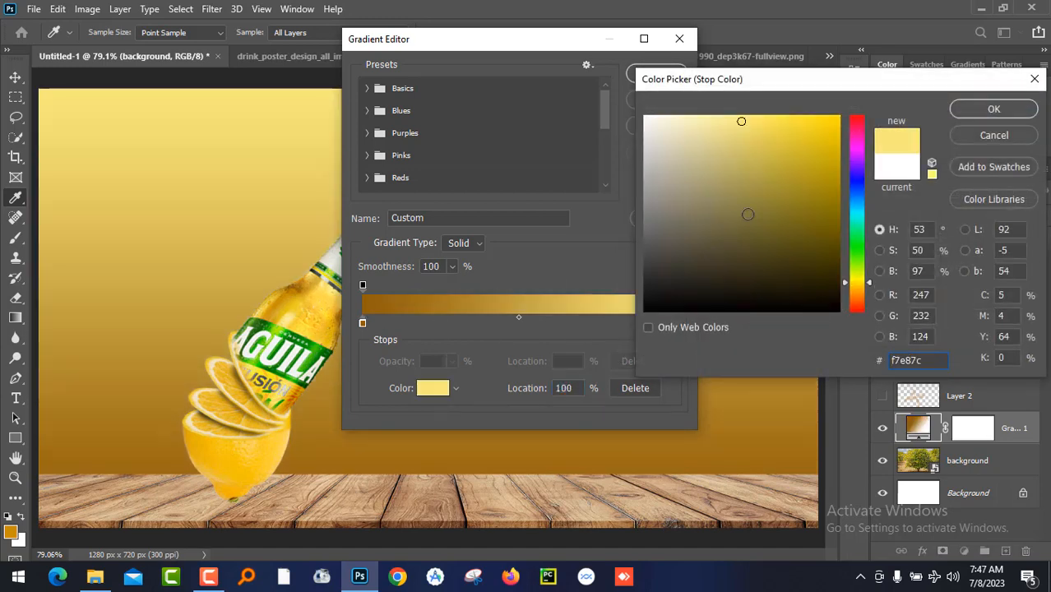
pyautogui.click(995, 108)
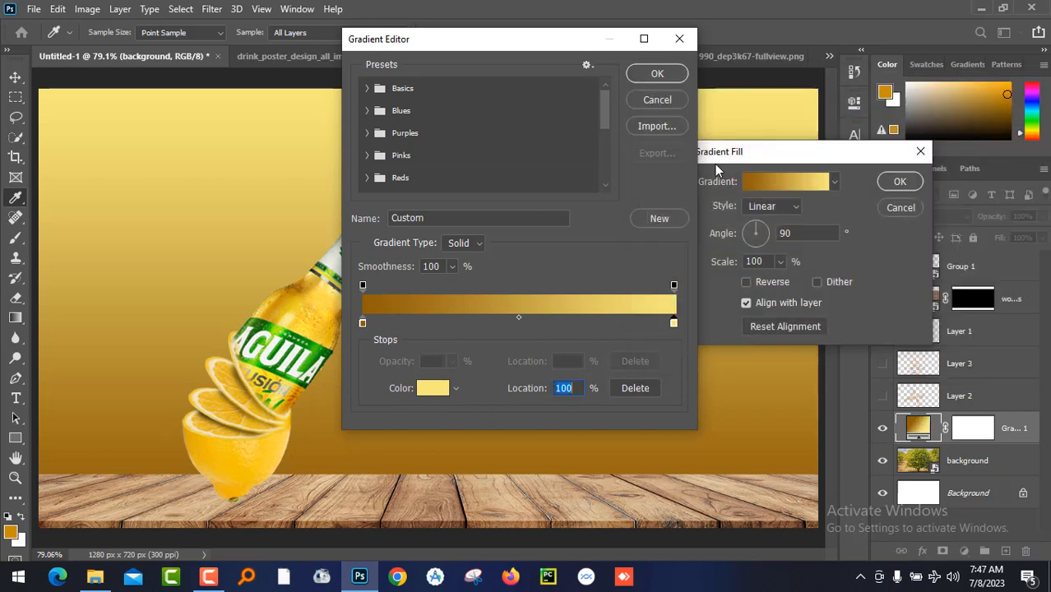
pyautogui.click(662, 76)
pyautogui.click(899, 182)
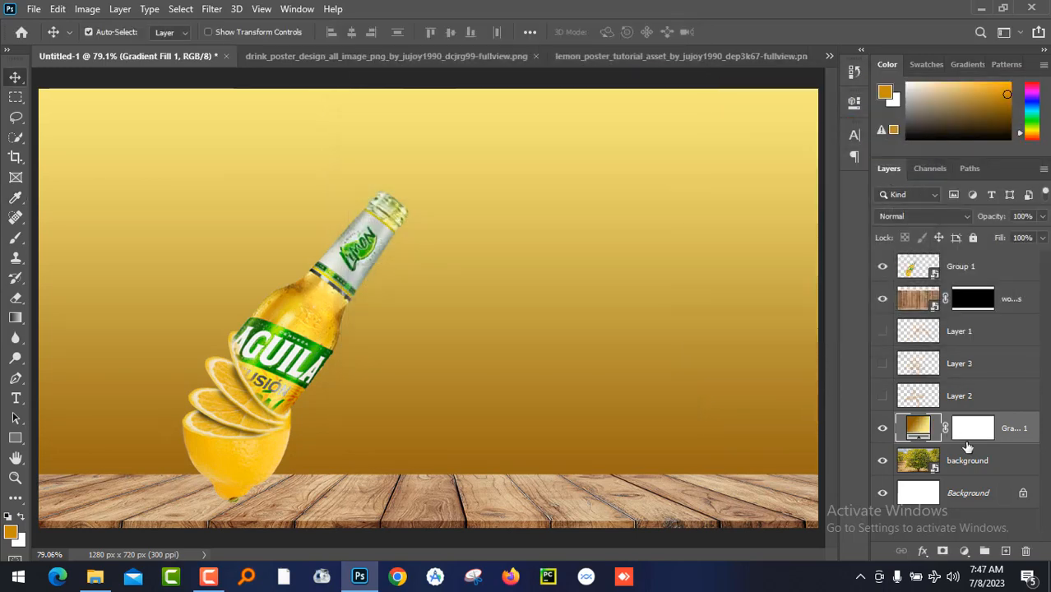
# - Move the wooden-floorboards layer directly below the gradient fill layer and try Soft Light blending on the gradient
pyautogui.moveTo(995, 430); pyautogui.dragTo(995, 427)
pyautogui.moveTo(1005, 301); pyautogui.dragTo(1006, 449)
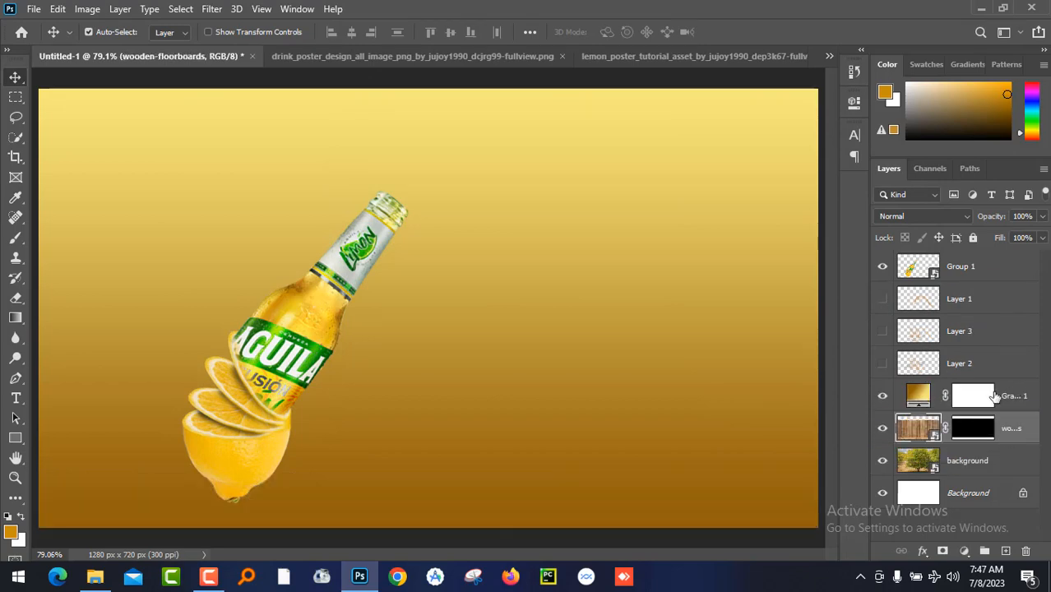
pyautogui.click(933, 398)
pyautogui.click(926, 212)
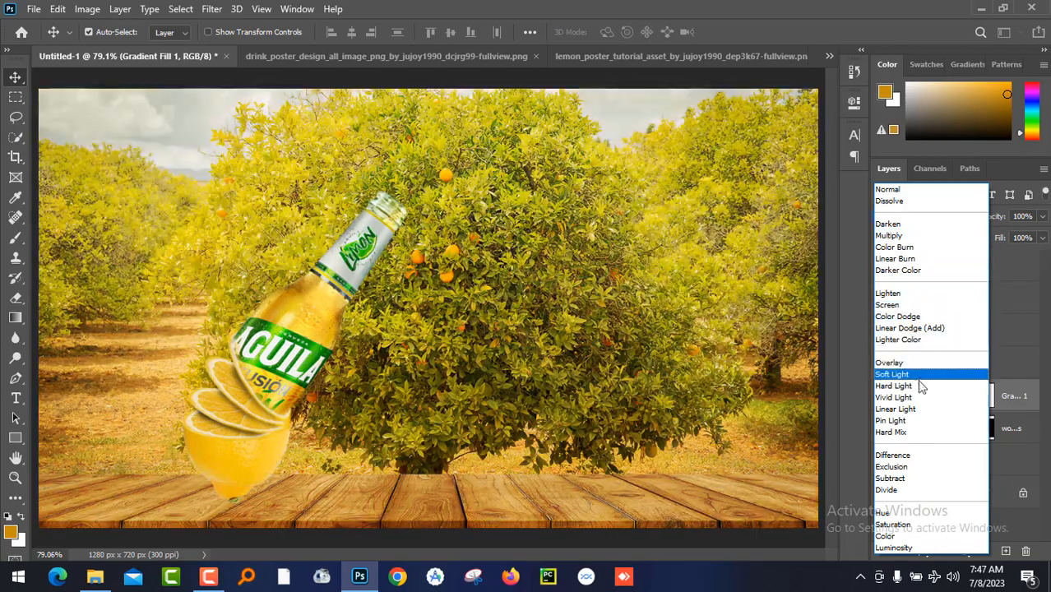
pyautogui.click(919, 379)
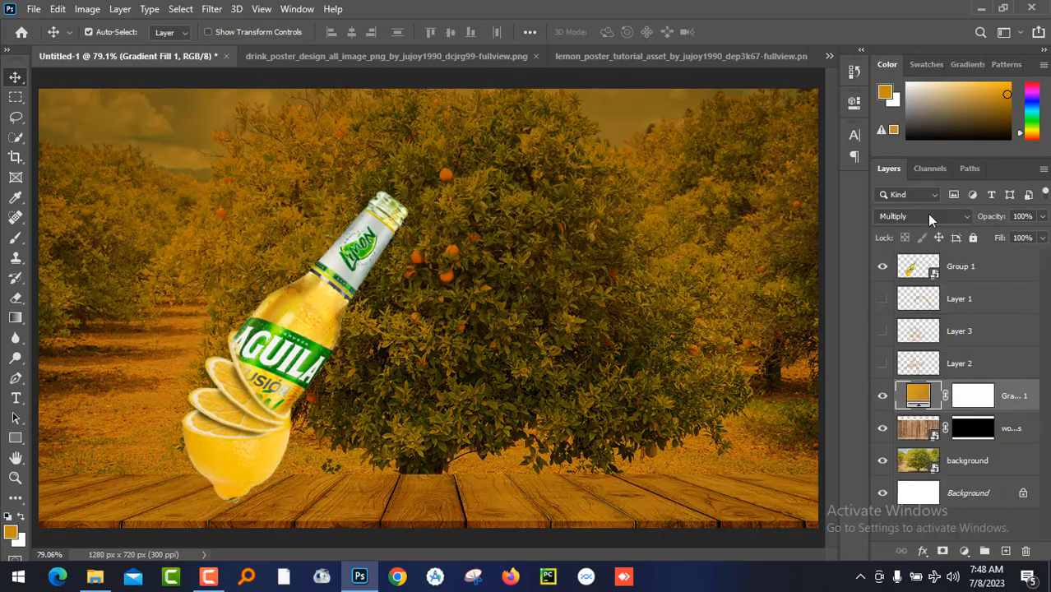
# - Compare Multiply, Darker Color, Linear Burn and Color Burn blending on the gradient fill layer and leave it on Color Burn
pyautogui.click(927, 213)
pyautogui.click(924, 201)
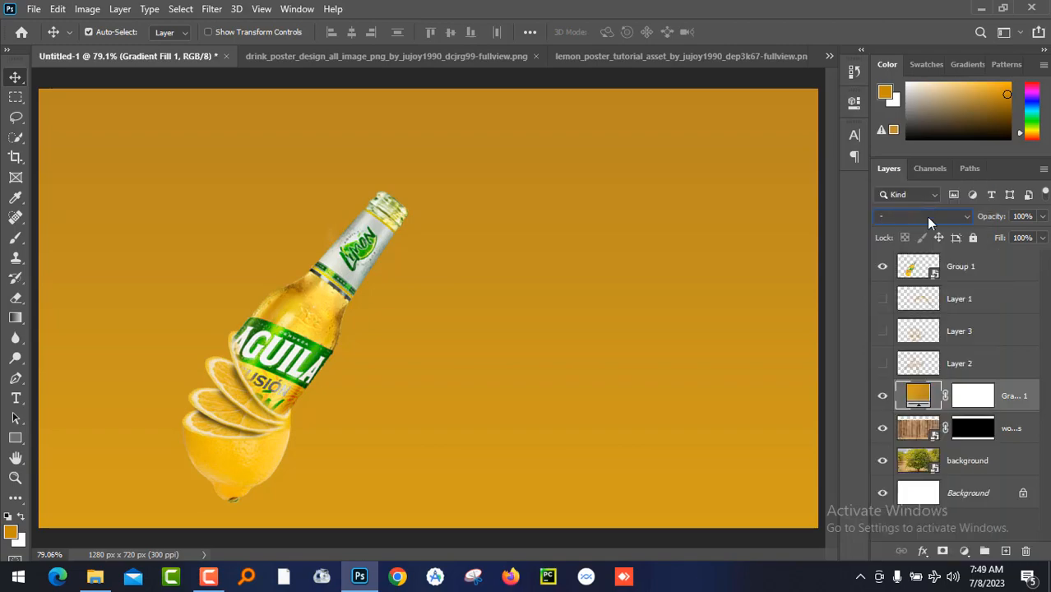
pyautogui.scroll(-4, 928, 221)
pyautogui.scroll(2, 928, 220)
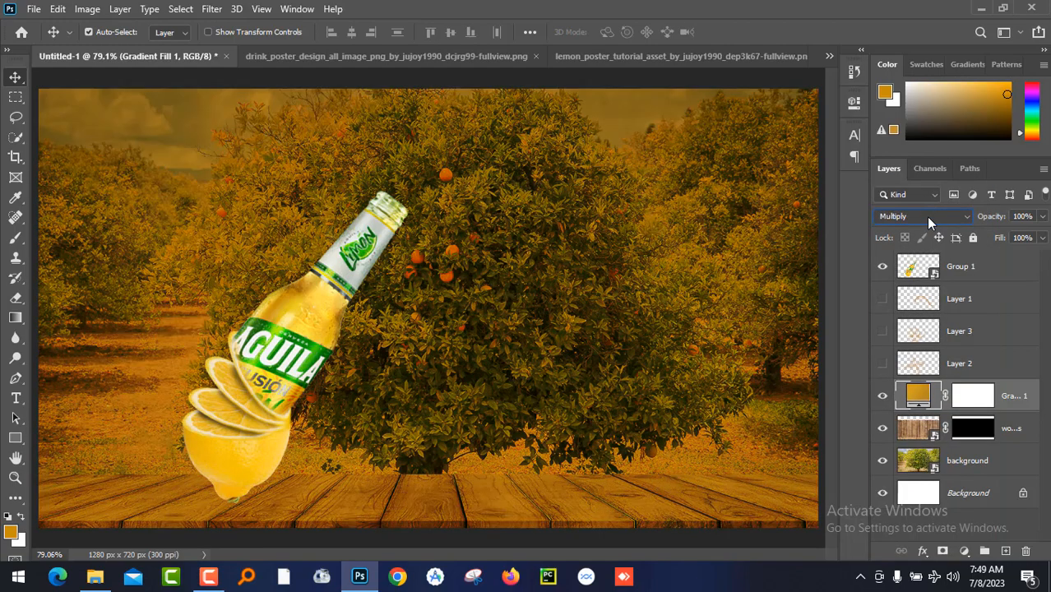
pyautogui.scroll(-2, 926, 217)
pyautogui.scroll(-1, 926, 216)
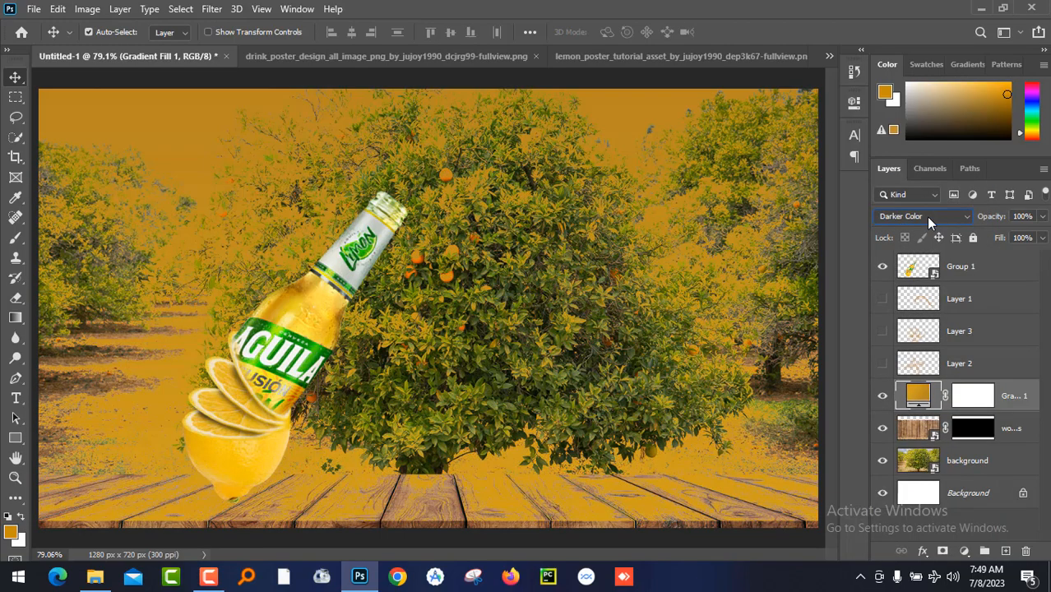
pyautogui.scroll(2, 926, 216)
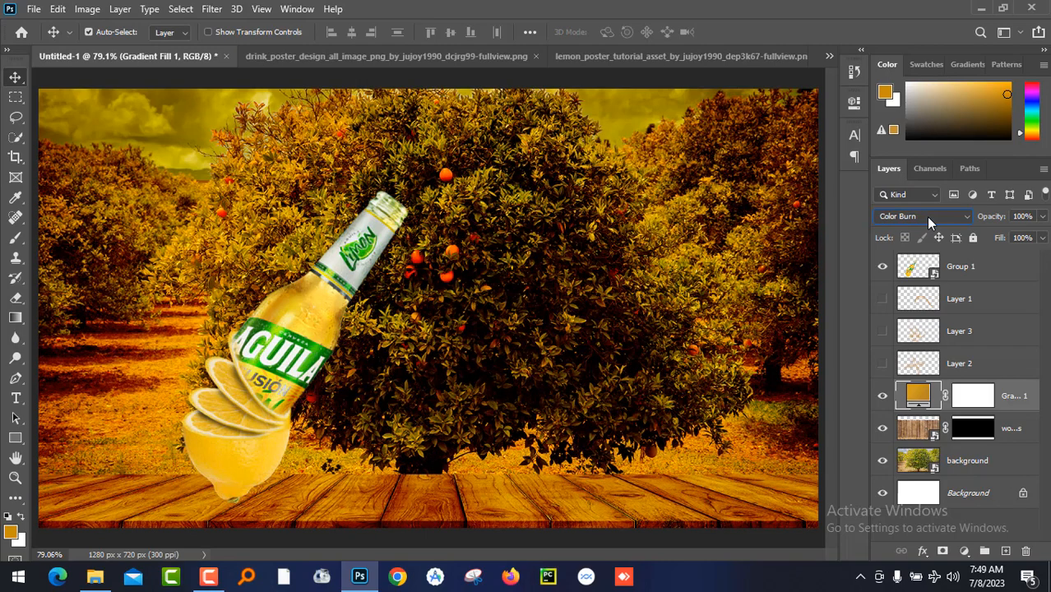
pyautogui.scroll(-1, 926, 216)
pyautogui.scroll(1, 926, 216)
pyautogui.scroll(-1, 926, 216)
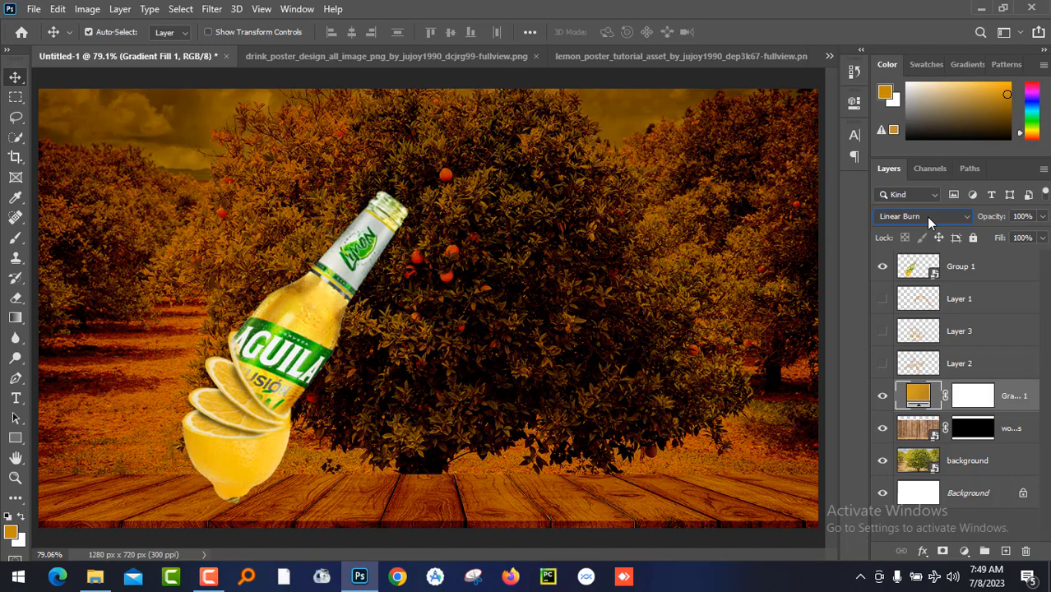
pyautogui.scroll(1, 926, 217)
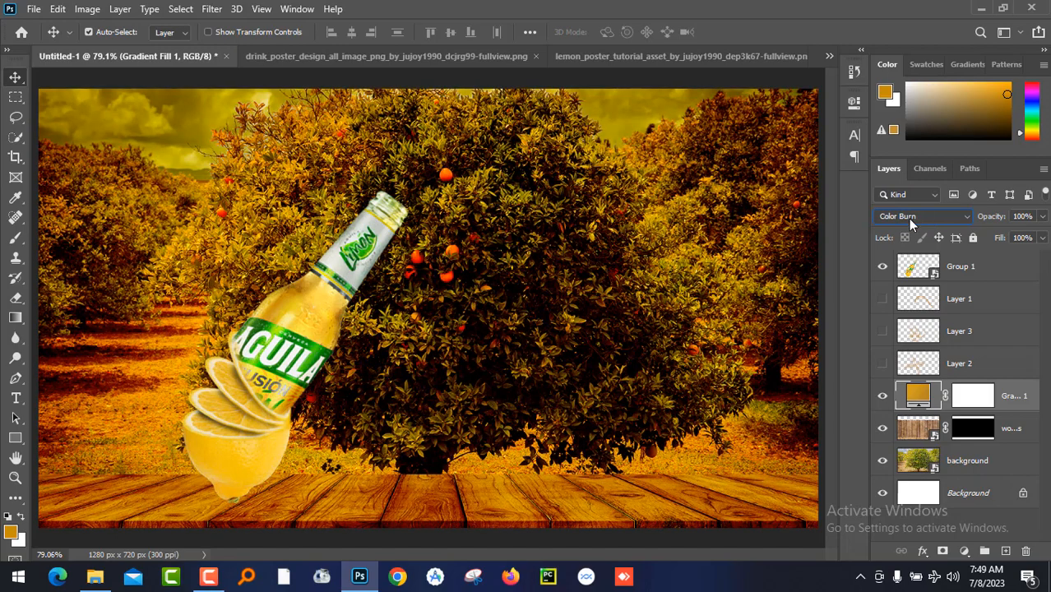
# - Hide the gradient fill layer and apply a Gaussian Blur with a 6-pixel radius to the background orchard layer
pyautogui.click(980, 467)
pyautogui.click(883, 398)
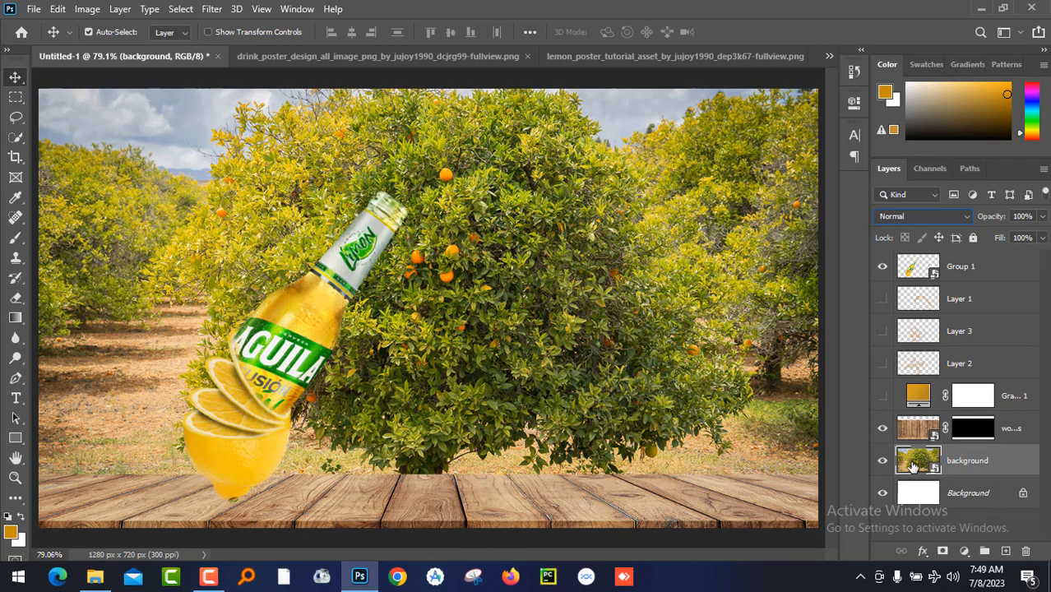
pyautogui.click(215, 9)
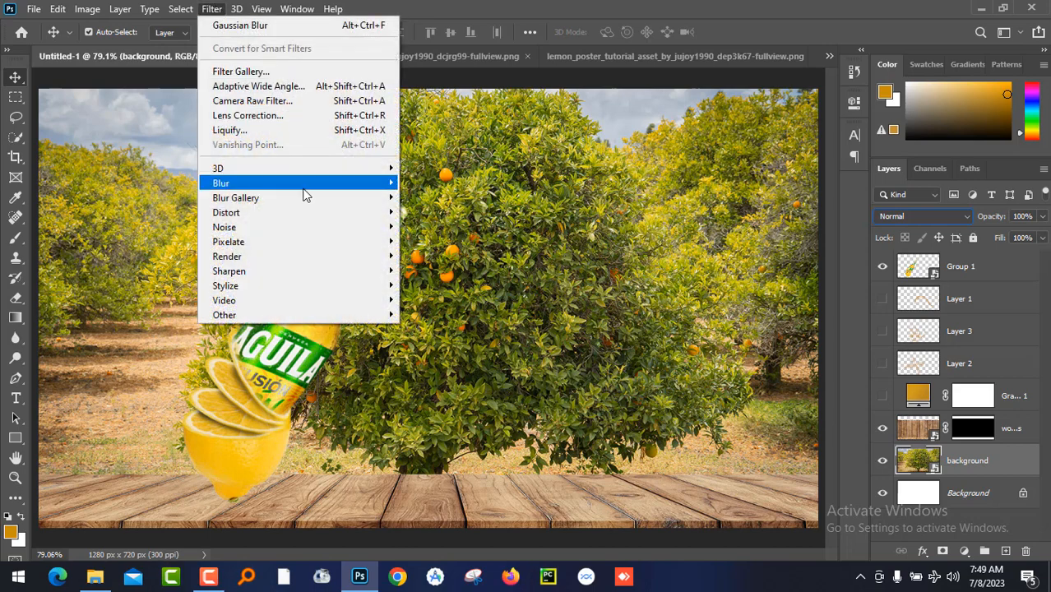
pyautogui.moveTo(302, 194)
pyautogui.click(461, 240)
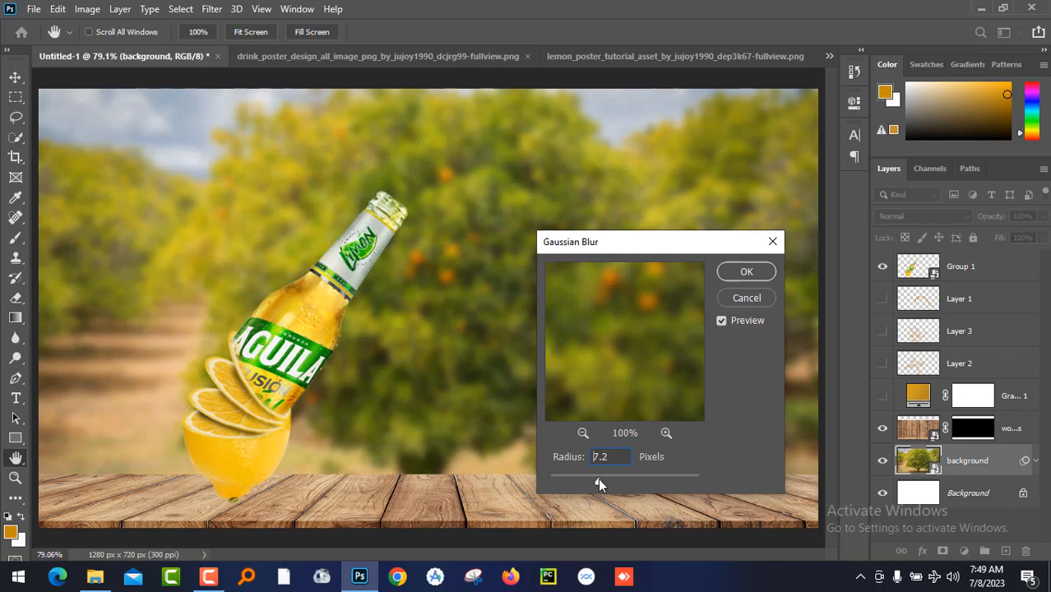
pyautogui.moveTo(599, 480); pyautogui.dragTo(599, 479)
pyautogui.write('6')
pyautogui.click(740, 275)
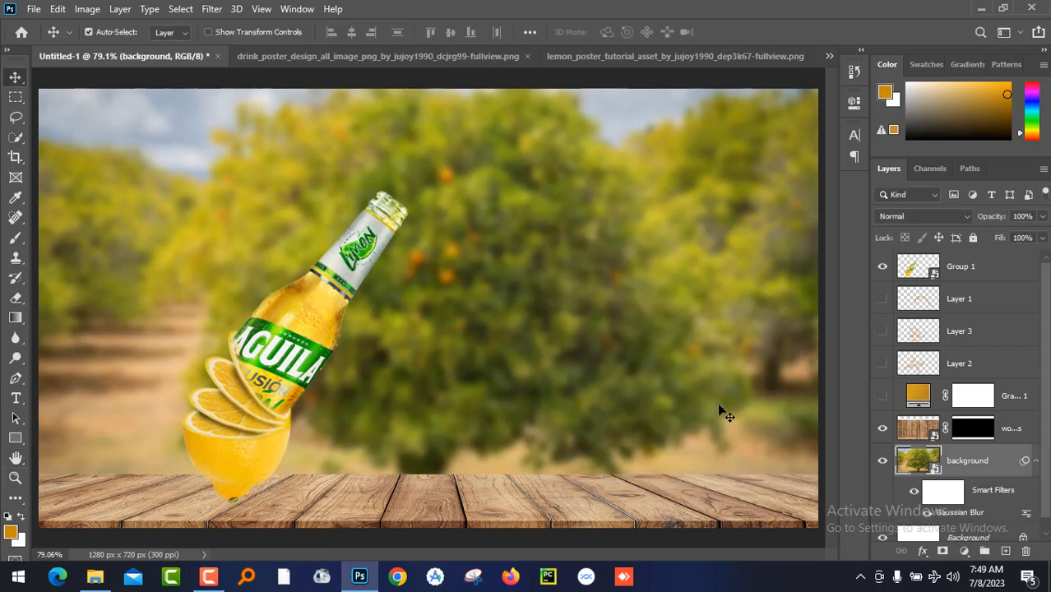
# - Show the gradient fill layer again and set its blend mode to Multiply after comparing the neighbouring modes
pyautogui.click(882, 396)
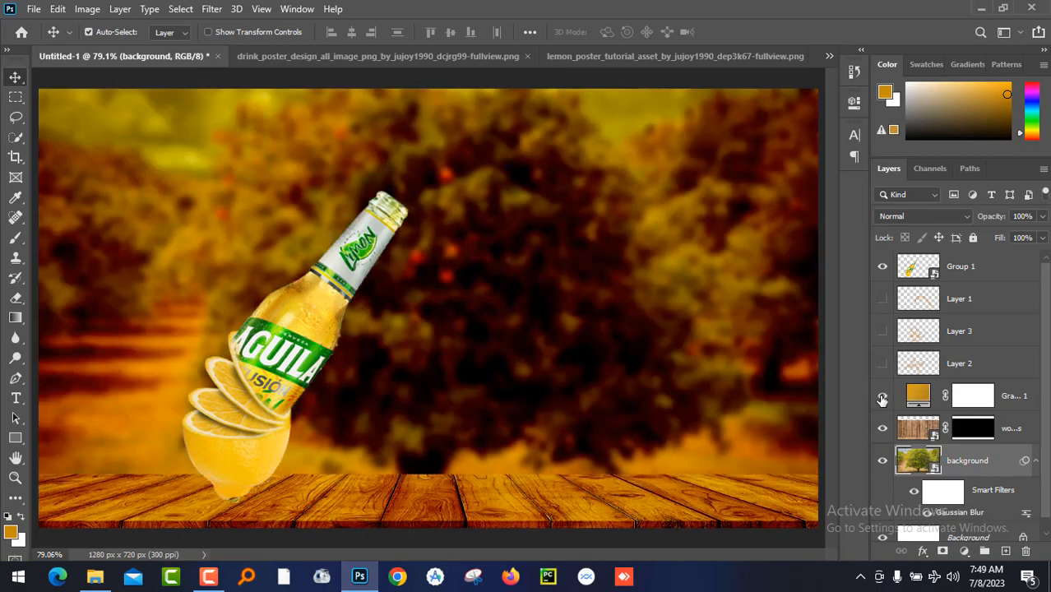
pyautogui.click(972, 396)
pyautogui.click(925, 216)
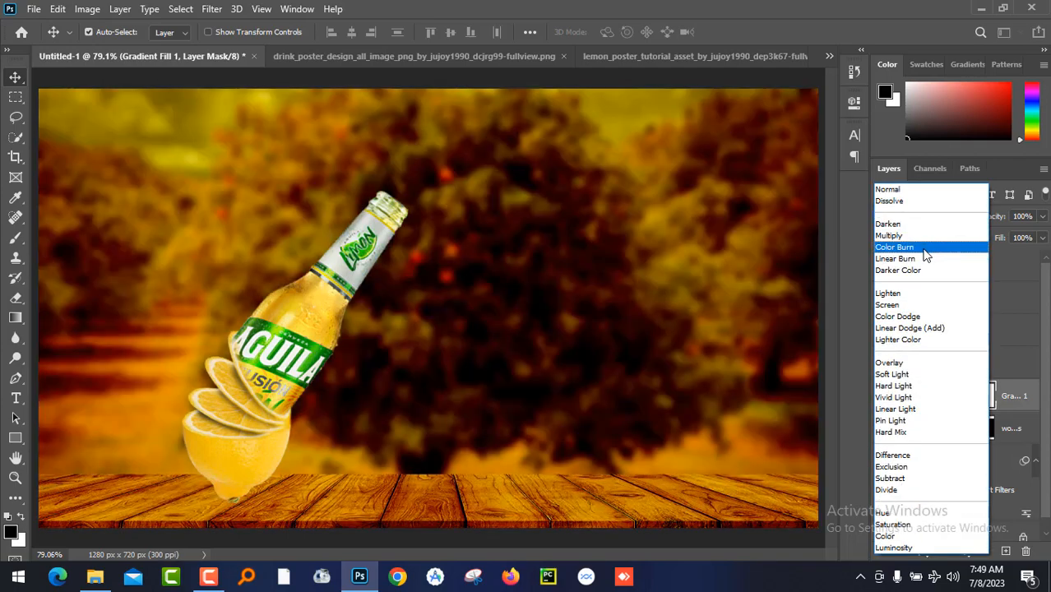
pyautogui.click(930, 248)
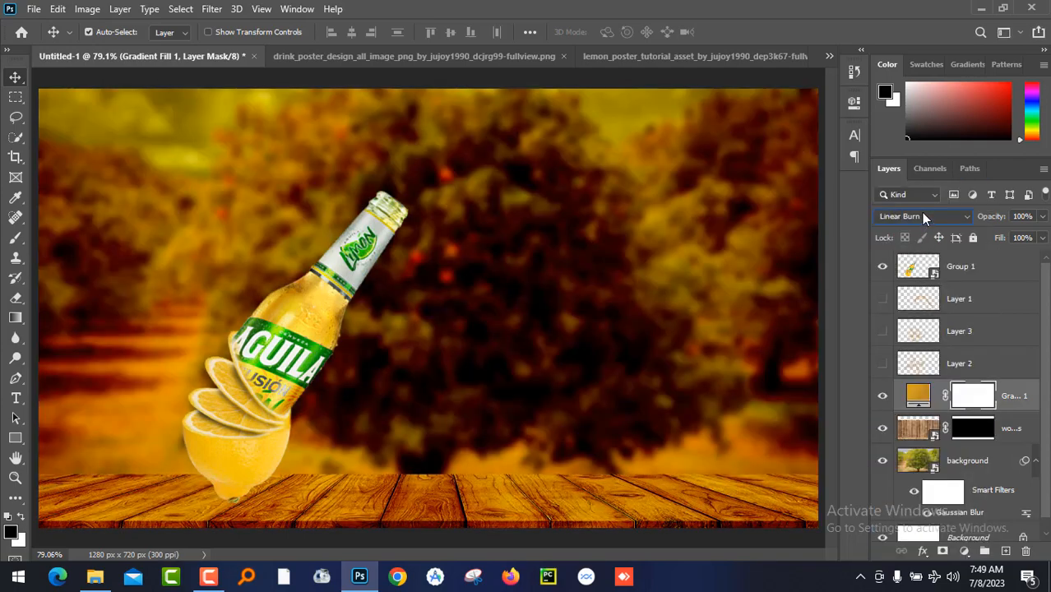
pyautogui.scroll(1, 922, 212)
pyautogui.scroll(-1, 923, 214)
pyautogui.scroll(1, 923, 218)
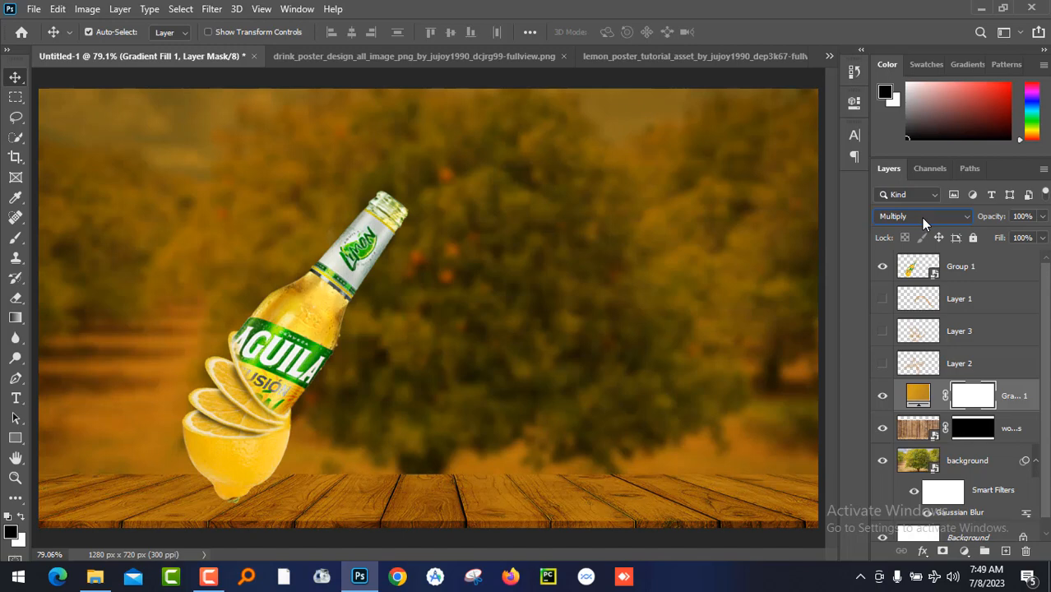
pyautogui.scroll(-1, 921, 218)
pyautogui.scroll(1, 921, 218)
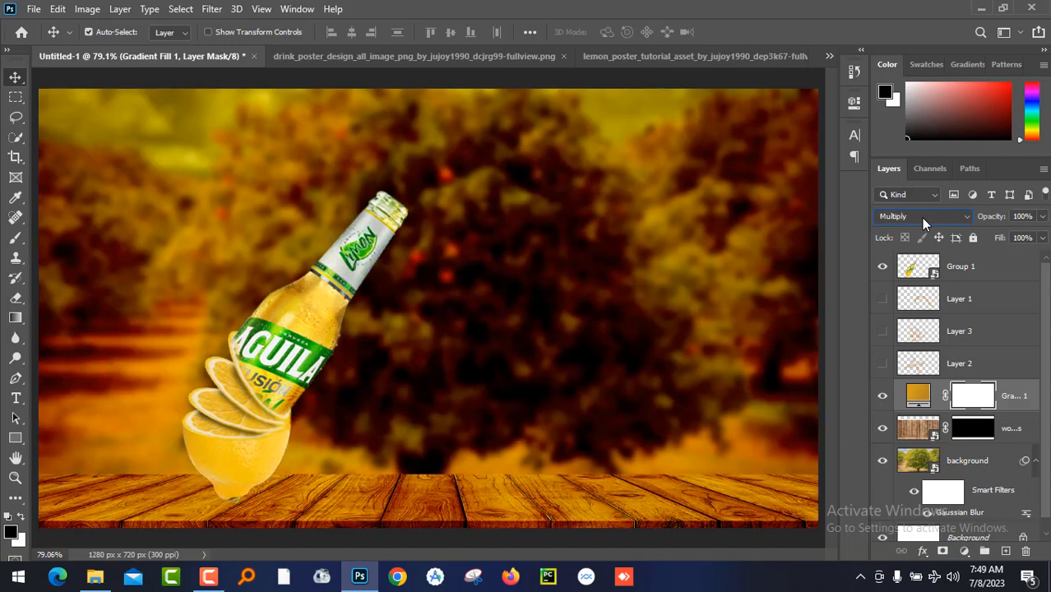
pyautogui.scroll(-1, 921, 218)
pyautogui.scroll(1, 923, 223)
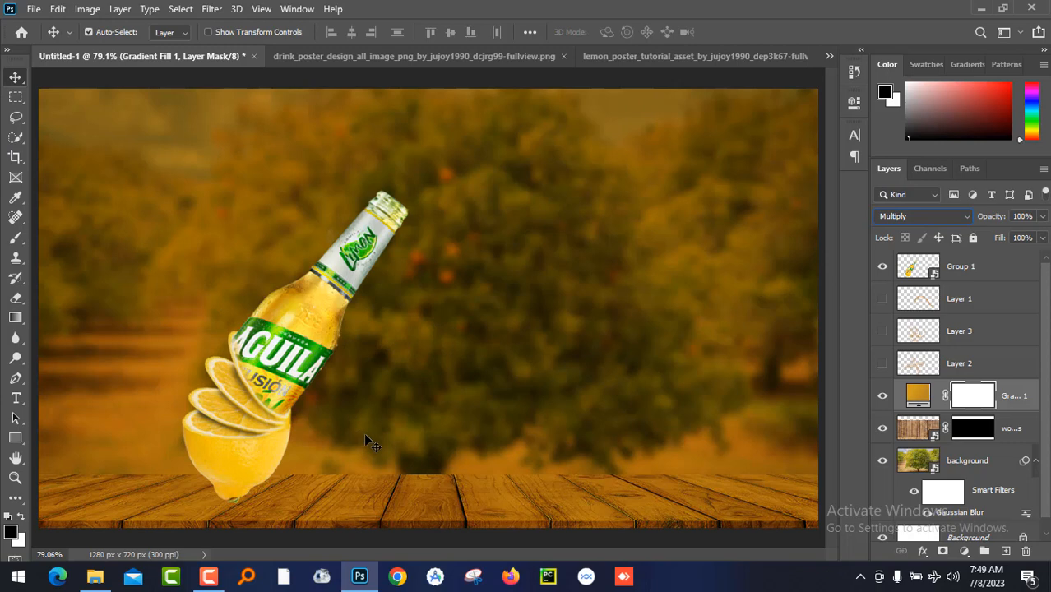
# - Scale the Group 1 bottle to about 155%, rotate it about 14° clockwise and reposition it over the canvas's left half
pyautogui.click(260, 441)
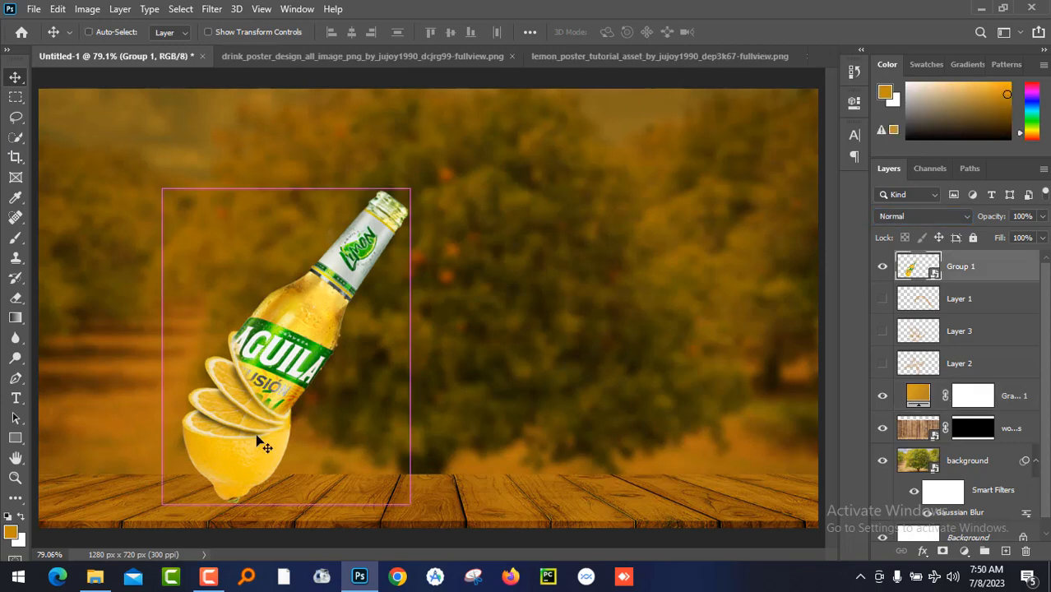
pyautogui.hotkey('ctrl', 't')
pyautogui.moveTo(410, 188); pyautogui.dragTo(478, 100)
pyautogui.moveTo(385, 274); pyautogui.dragTo(334, 280)
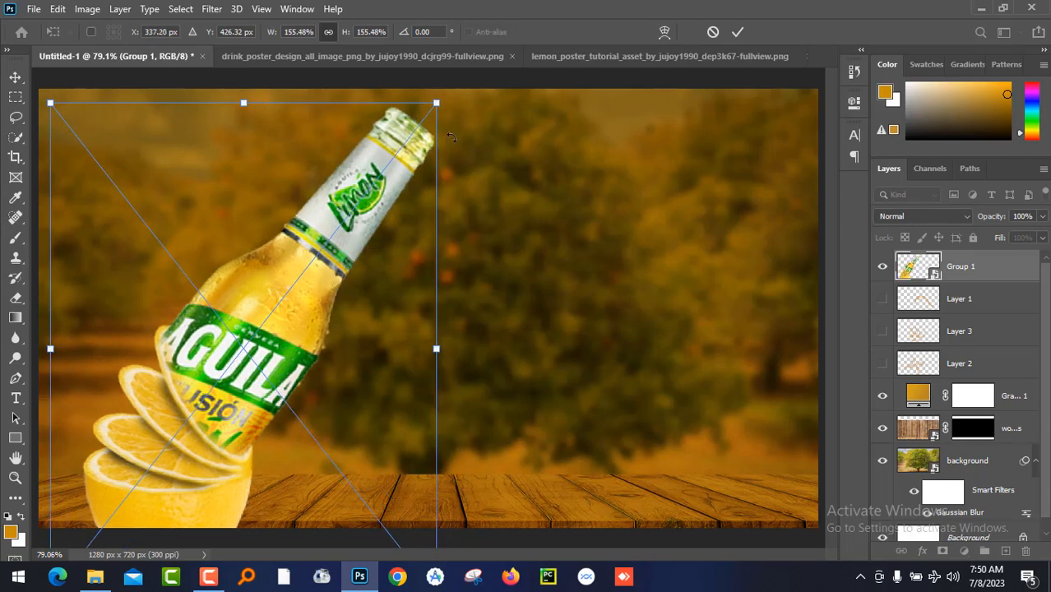
pyautogui.moveTo(472, 118); pyautogui.dragTo(499, 179)
pyautogui.moveTo(400, 253); pyautogui.dragTo(417, 253)
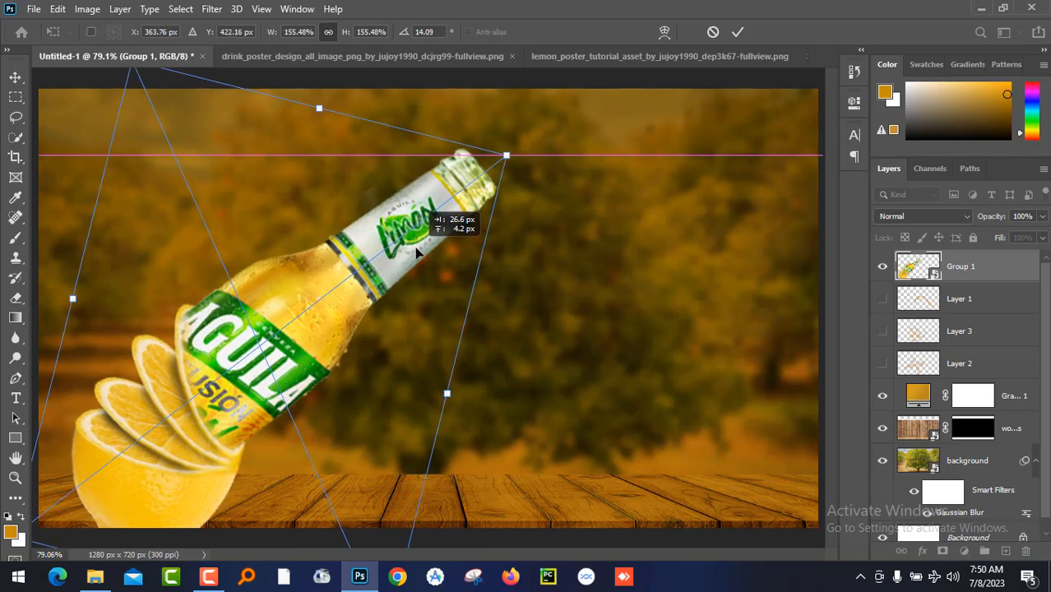
pyautogui.press('Return')
# - Move the Group 1 bottle up, rotate it further clockwise and shift it right so the whole lemon fits on the canvas
pyautogui.click(883, 429)
pyautogui.click(882, 428)
pyautogui.moveTo(295, 366); pyautogui.dragTo(295, 320)
pyautogui.hotkey('ctrl', 't')
pyautogui.moveTo(517, 100); pyautogui.dragTo(568, 195)
pyautogui.moveTo(438, 255); pyautogui.dragTo(491, 294)
pyautogui.press('Return')
# - Place the orange-tree photo 3 from File Explorer into the poster and flip it horizontally
pyautogui.click(95, 576)
pyautogui.moveTo(176, 193); pyautogui.dragTo(367, 467)
pyautogui.rightClick(379, 438)
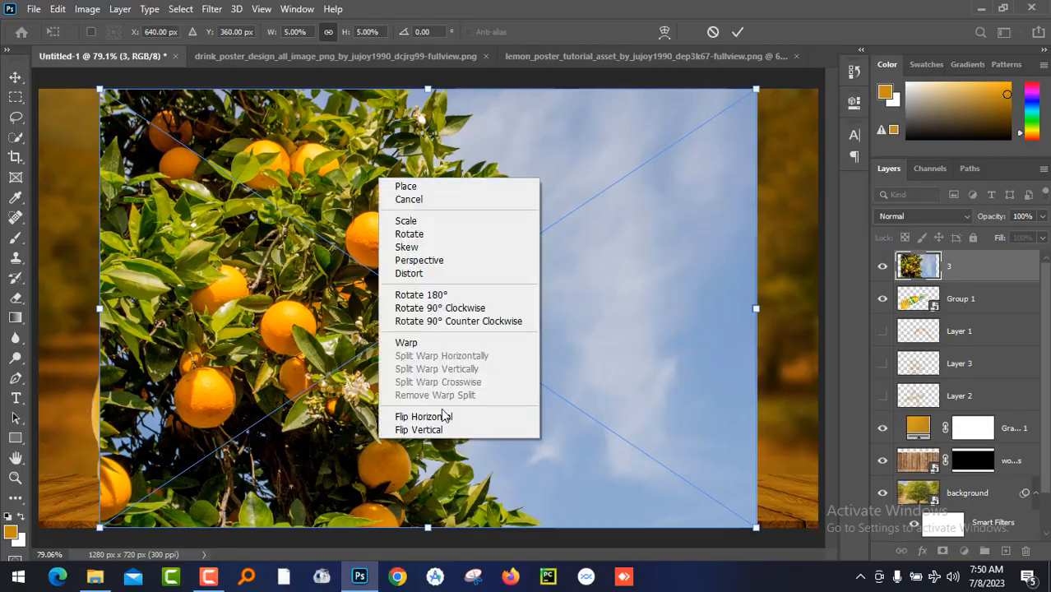
pyautogui.click(441, 416)
pyautogui.press('Return')
# - Move layer 3 directly below the wooden-floorboards layer and hide the floorboards layer
pyautogui.moveTo(917, 265); pyautogui.dragTo(904, 477)
pyautogui.click(882, 428)
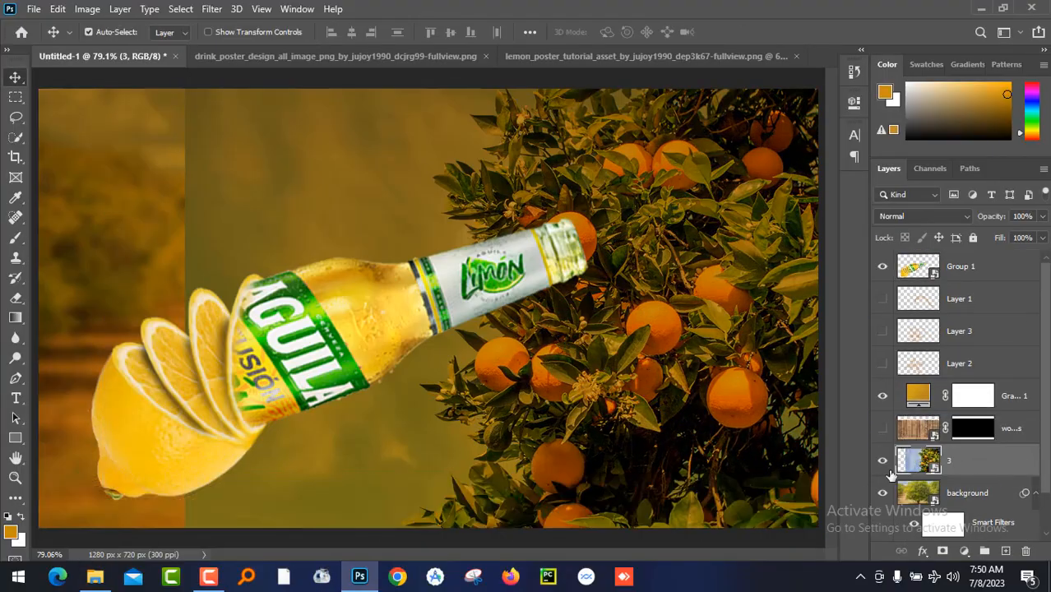
# - Add a layer mask to layer 3 and paint it black with a large soft brush to hide the sky and its hard left edge
pyautogui.click(942, 551)
pyautogui.press('b')
pyautogui.click(112, 33)
pyautogui.click(51, 146)
pyautogui.click(304, 141)
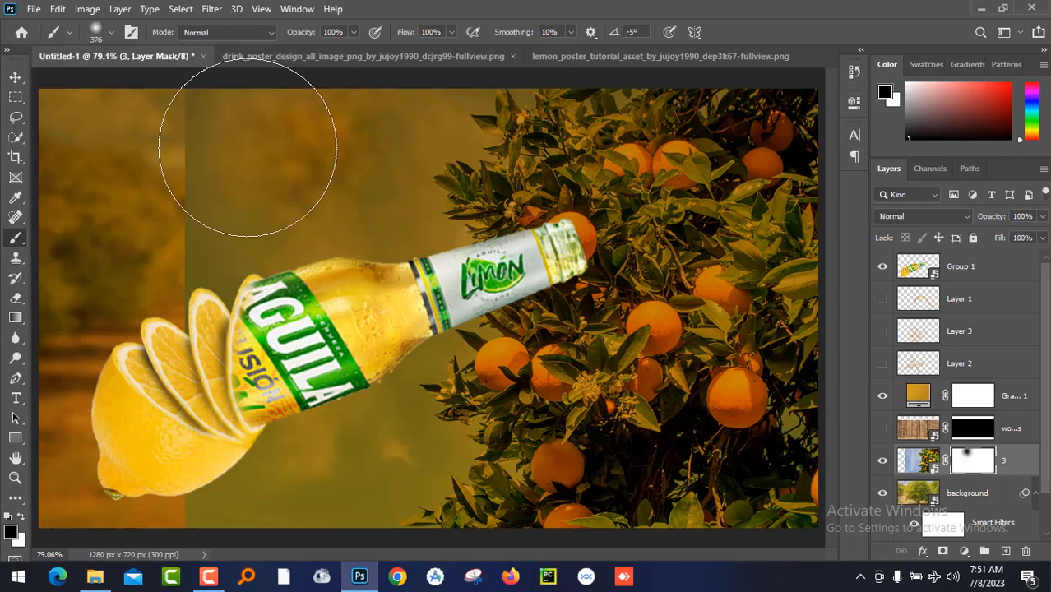
pyautogui.moveTo(248, 148)
pyautogui.mouseDown()
pyautogui.moveTo(375, 380)
pyautogui.moveTo(394, 457)
pyautogui.moveTo(430, 206)
pyautogui.mouseUp()
pyautogui.press('v')
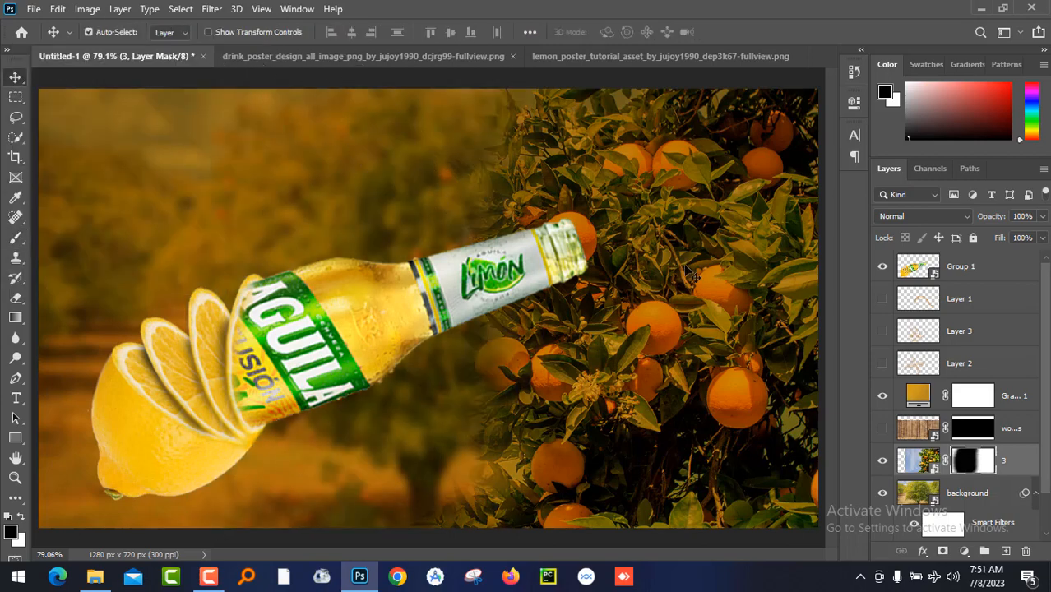
pyautogui.click(918, 396)
pyautogui.click(212, 9)
pyautogui.moveTo(230, 183)
pyautogui.click(429, 243)
pyautogui.click(746, 298)
pyautogui.hotkey('ctrl', 'z')
# - Apply the previously used Gaussian Blur to the orange-tree photo on layer 3
pyautogui.click(919, 460)
pyautogui.click(206, 10)
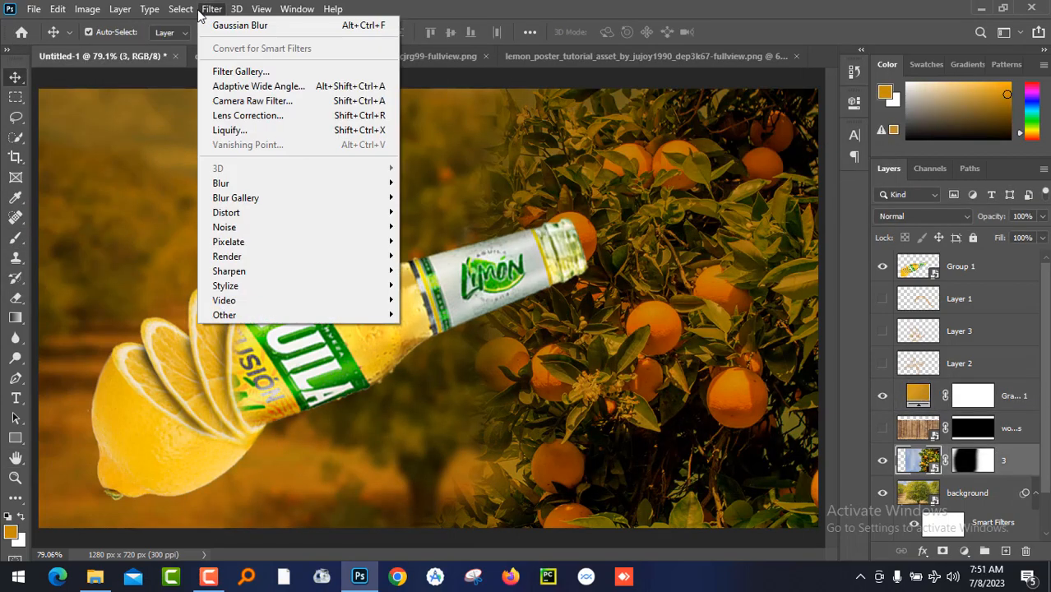
pyautogui.click(240, 26)
pyautogui.press('Return')
pyautogui.moveTo(725, 250); pyautogui.dragTo(682, 263)
pyautogui.hotkey('ctrl', 'z')
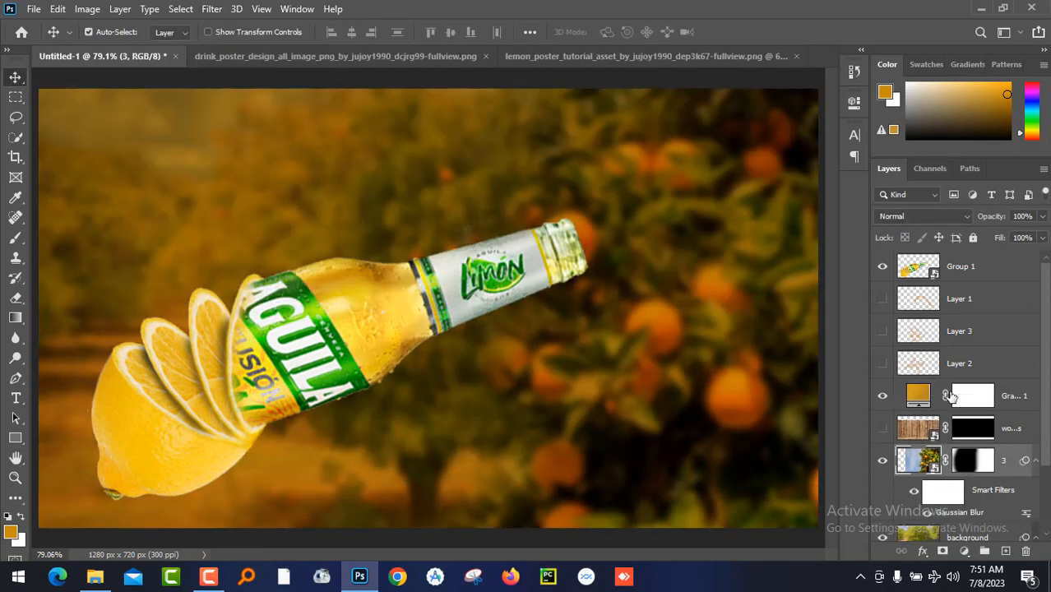
# - Hide the gradient fill, duplicate the blurred layer 3 toward the canvas's left side and flip the copy horizontally
pyautogui.click(882, 396)
pyautogui.moveTo(690, 307); pyautogui.dragTo(412, 324)
pyautogui.hotkey('ctrl', 't')
pyautogui.rightClick(498, 359)
pyautogui.click(556, 352)
pyautogui.press('Return')
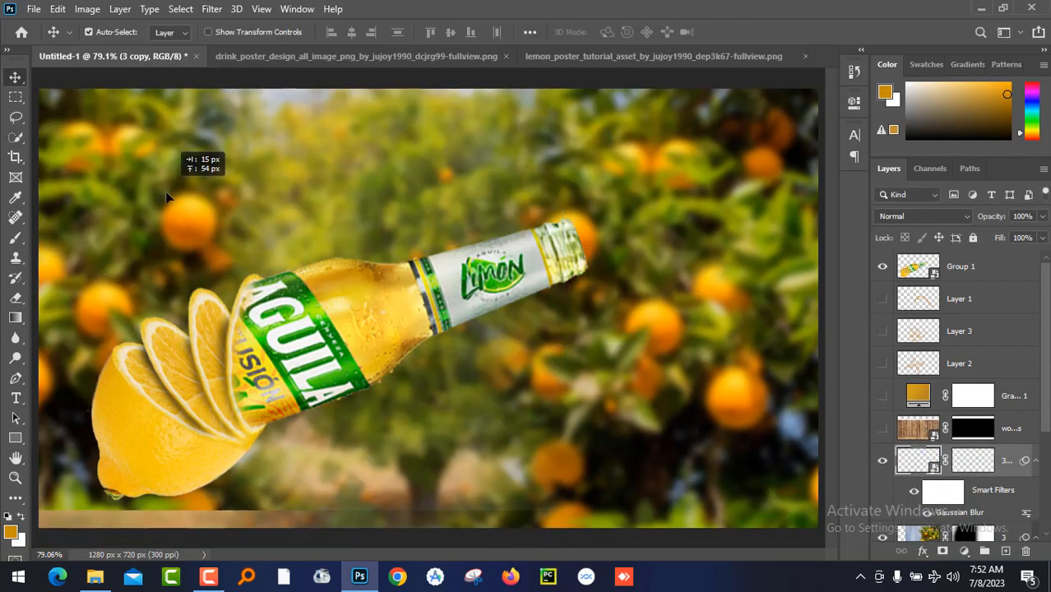
# - Show the gradient fill and wooden-floorboards layers and hide the original layer 3
pyautogui.click(882, 396)
pyautogui.click(882, 537)
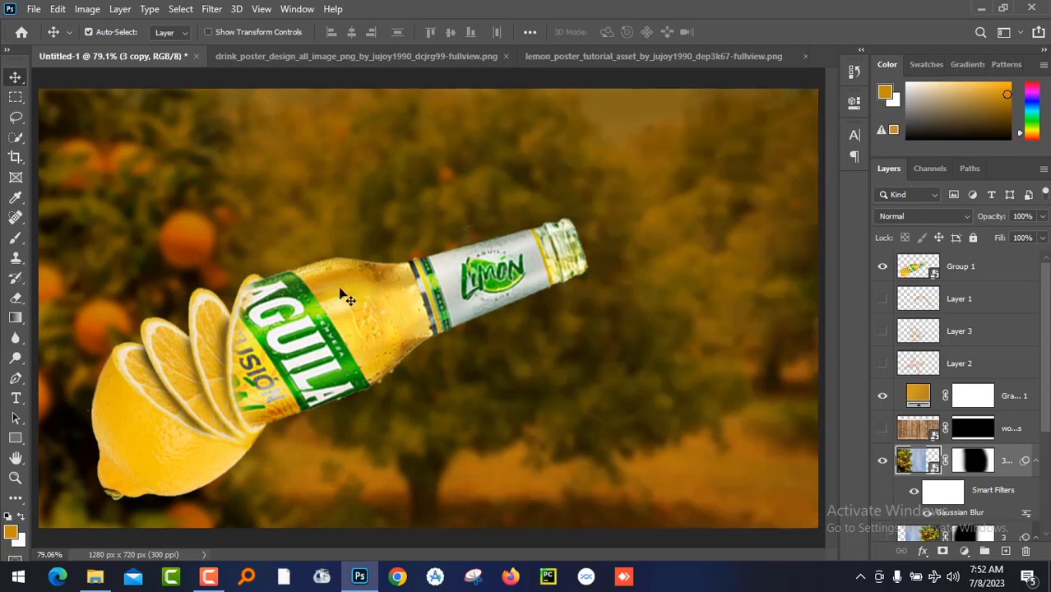
pyautogui.click(882, 428)
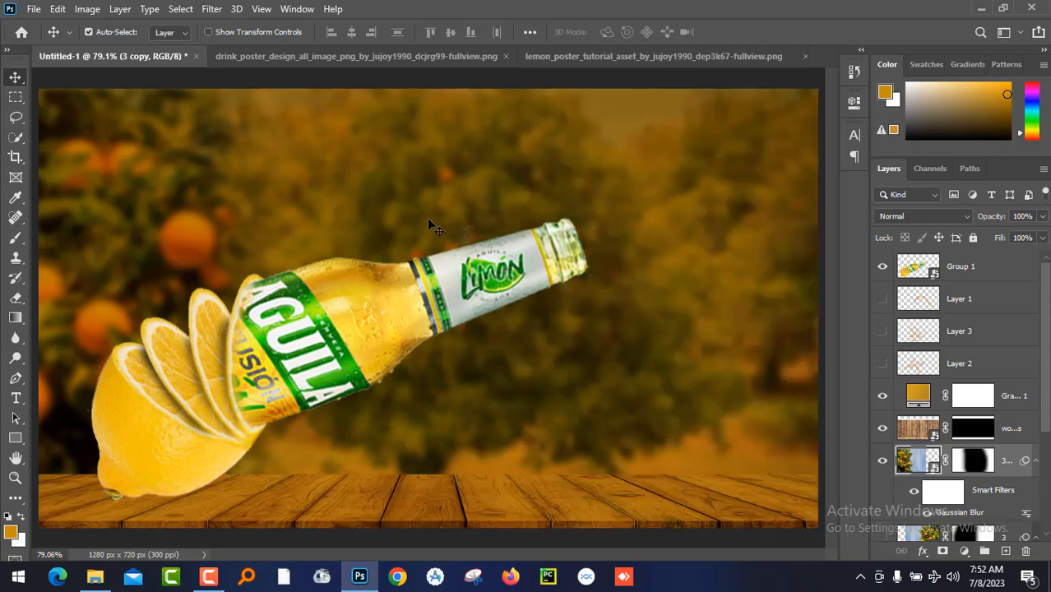
# - Lasso the orange juice splash in the drink_poster_design document, cut it and paste it into Untitled-1
pyautogui.click(95, 576)
pyautogui.click(95, 576)
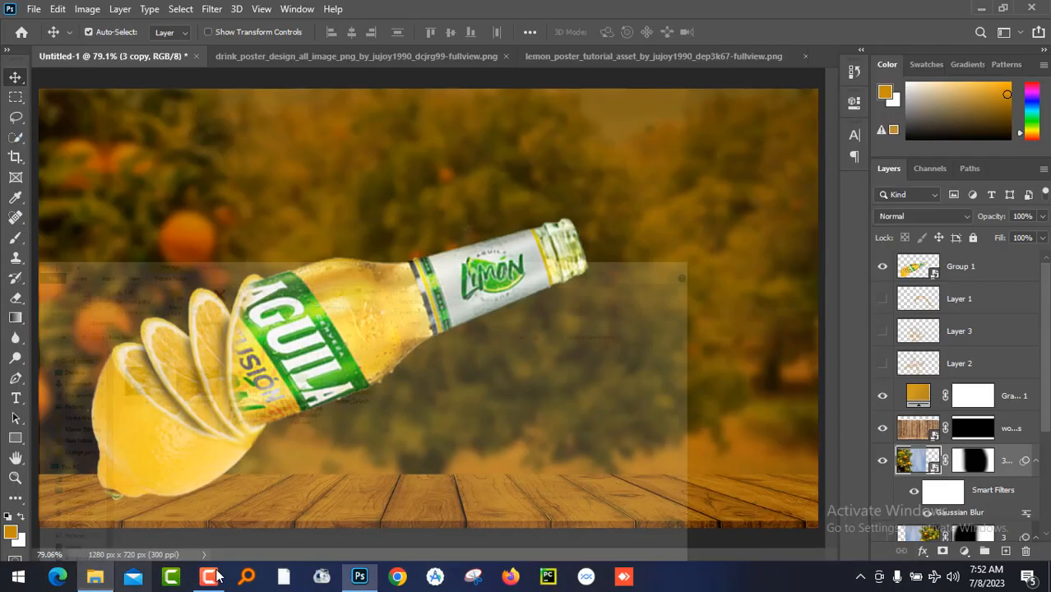
pyautogui.click(344, 57)
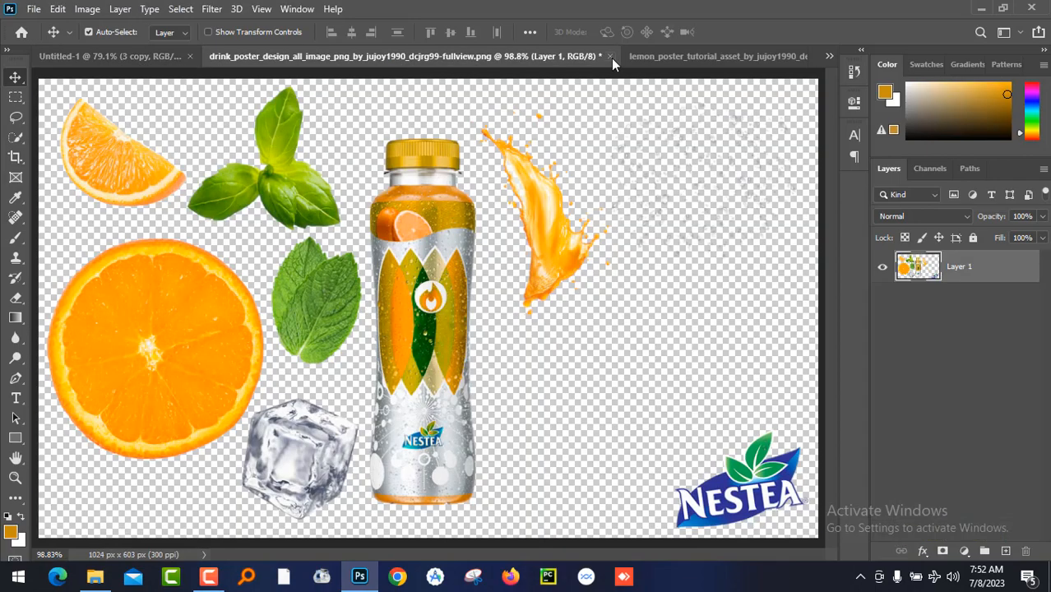
pyautogui.click(648, 55)
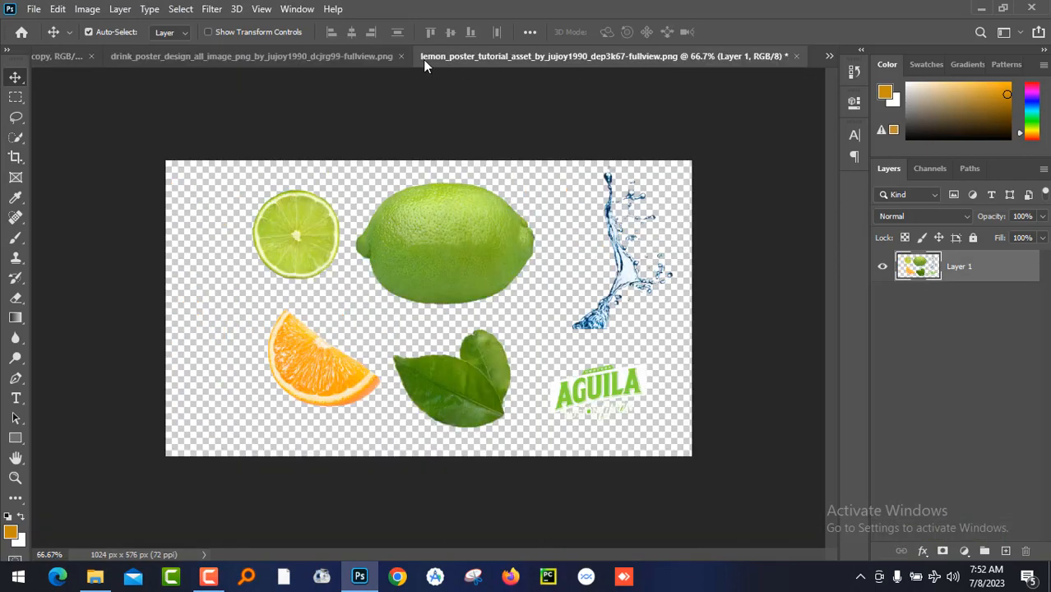
pyautogui.click(362, 64)
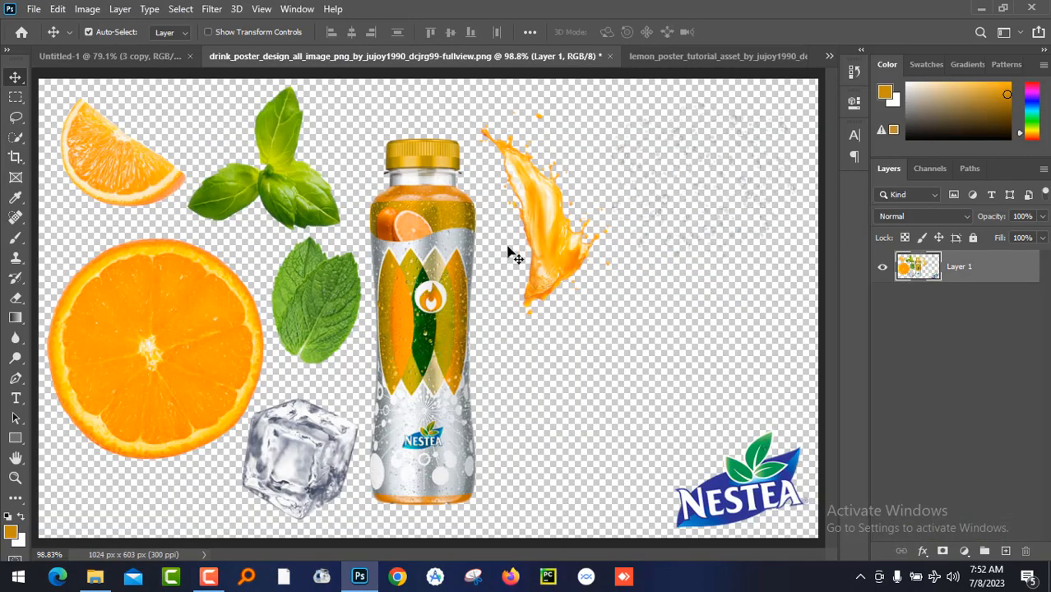
pyautogui.click(14, 138)
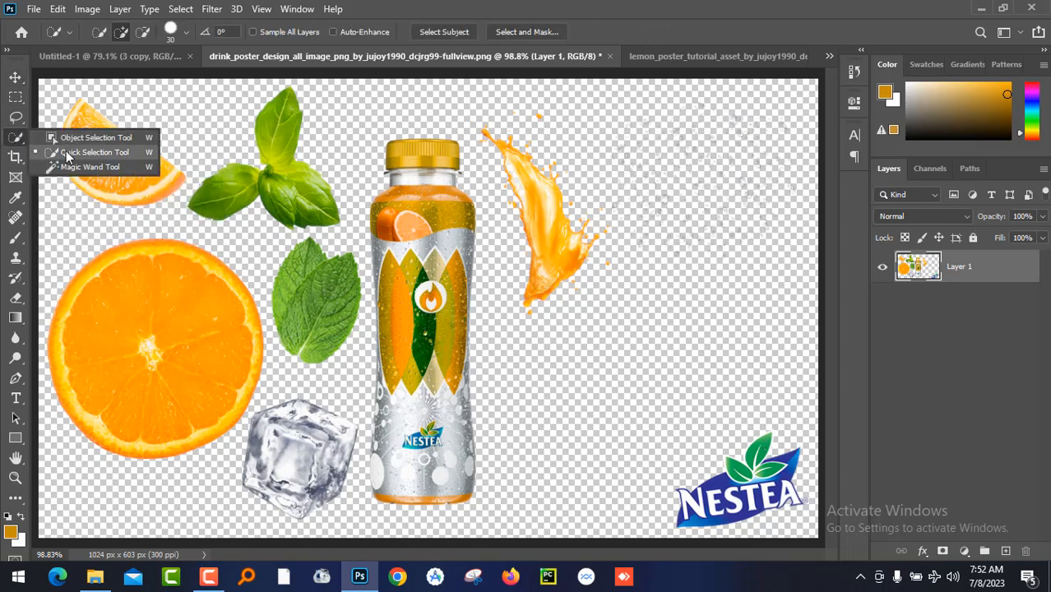
pyautogui.click(16, 117)
pyautogui.click(70, 118)
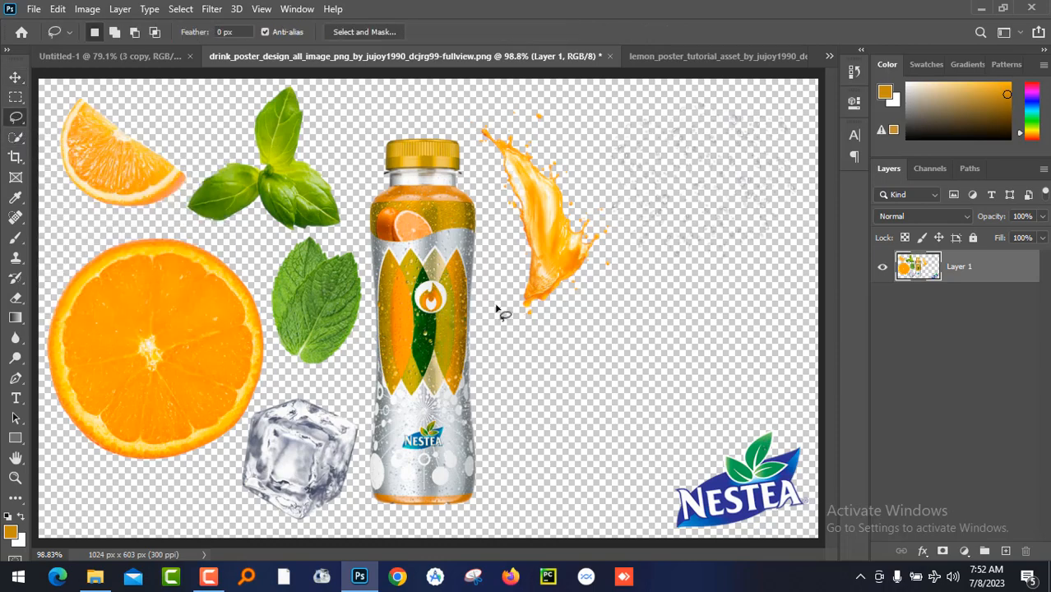
pyautogui.moveTo(498, 303)
pyautogui.mouseDown()
pyautogui.moveTo(496, 200)
pyautogui.moveTo(456, 109)
pyautogui.moveTo(490, 92)
pyautogui.moveTo(527, 97)
pyautogui.moveTo(595, 134)
pyautogui.moveTo(629, 216)
pyautogui.moveTo(623, 299)
pyautogui.moveTo(524, 328)
pyautogui.moveTo(497, 297)
pyautogui.mouseUp()
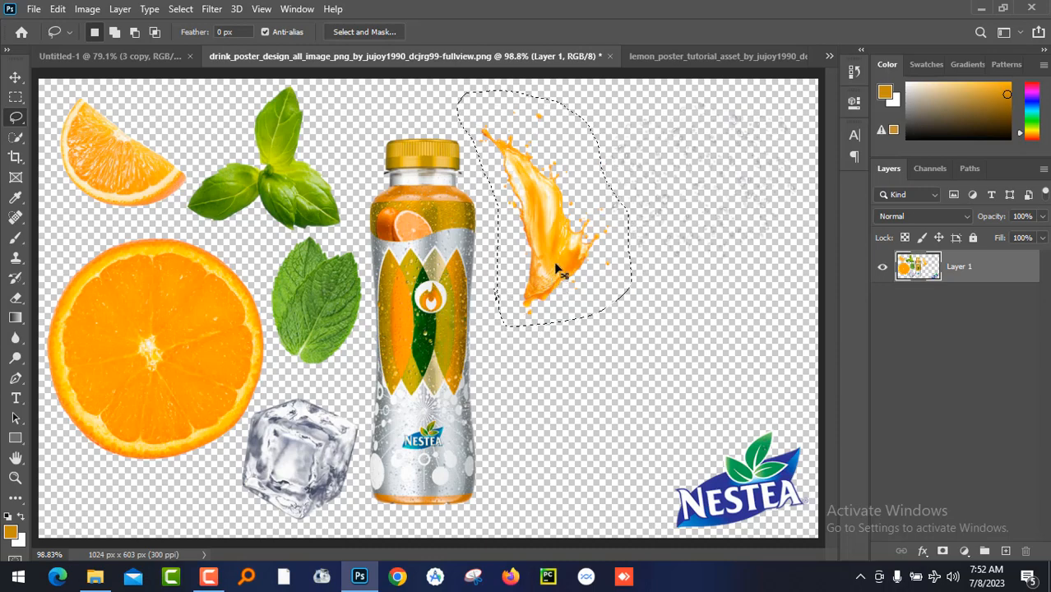
pyautogui.hotkey('ctrl', 'x')
pyautogui.click(115, 56)
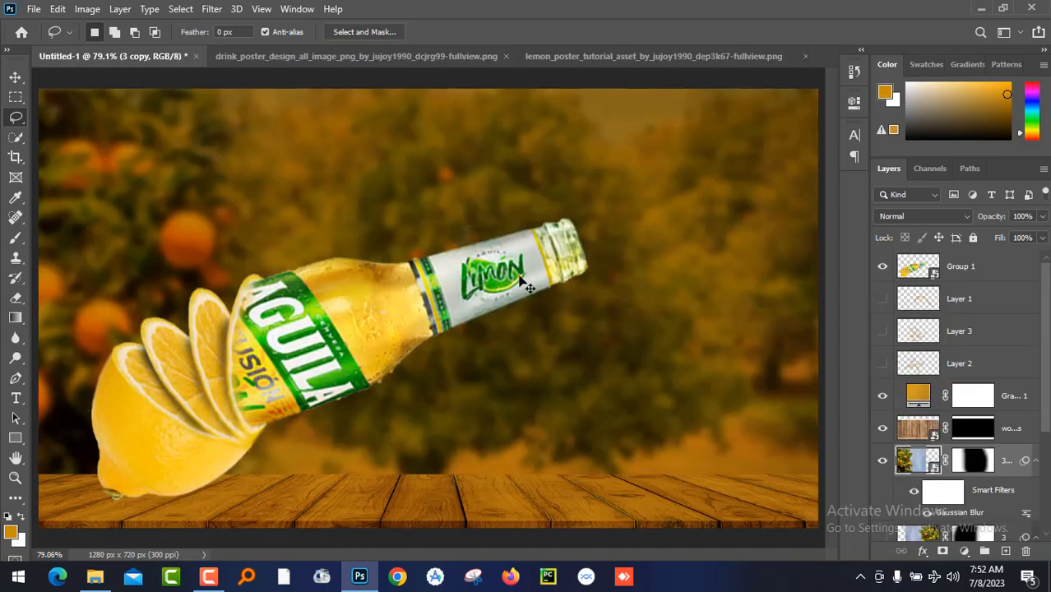
pyautogui.hotkey('ctrl', 'v')
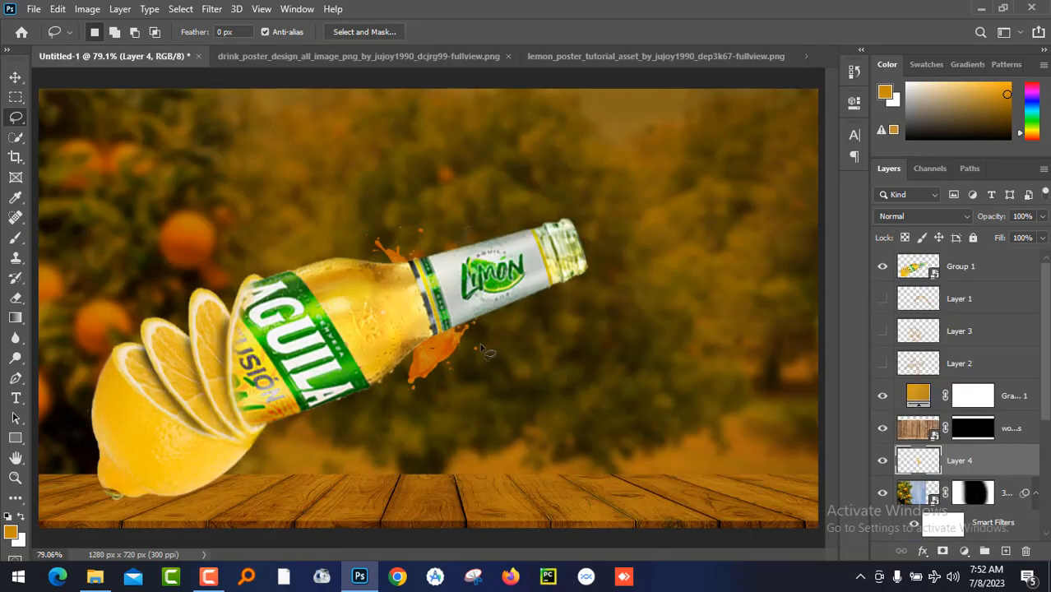
# - Lock the Gradient Fill 1 and background layers so they cannot be moved on the canvas
pyautogui.moveTo(435, 353); pyautogui.dragTo(573, 339)
pyautogui.hotkey('ctrl', 'd')
pyautogui.click(15, 77)
pyautogui.moveTo(442, 373)
pyautogui.mouseDown()
pyautogui.moveTo(666, 353)
pyautogui.moveTo(843, 359)
pyautogui.mouseUp()
pyautogui.click(973, 239)
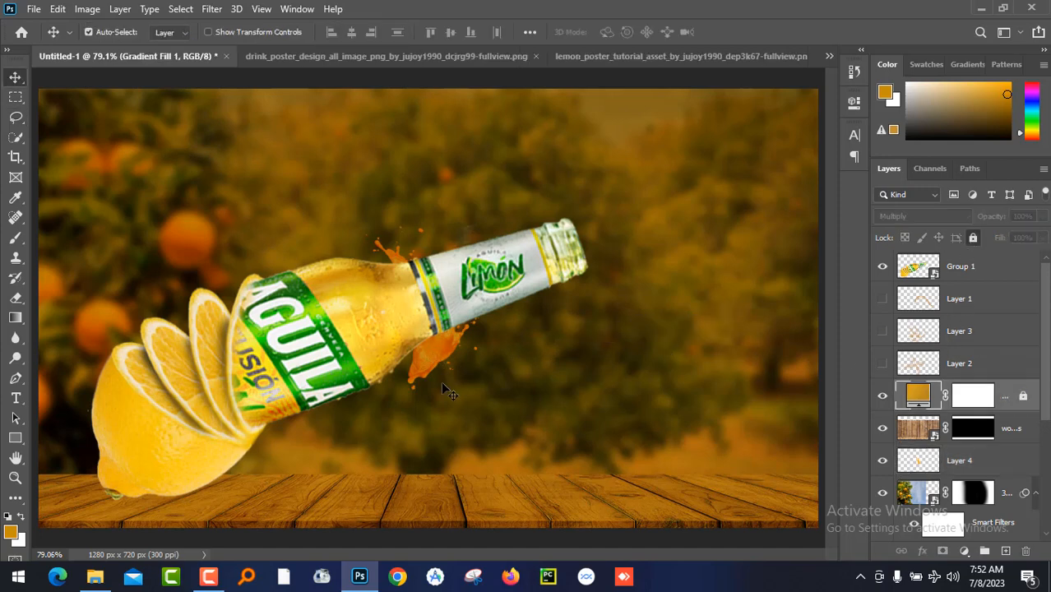
pyautogui.moveTo(555, 359); pyautogui.dragTo(666, 348)
pyautogui.hotkey('ctrl', 'z')
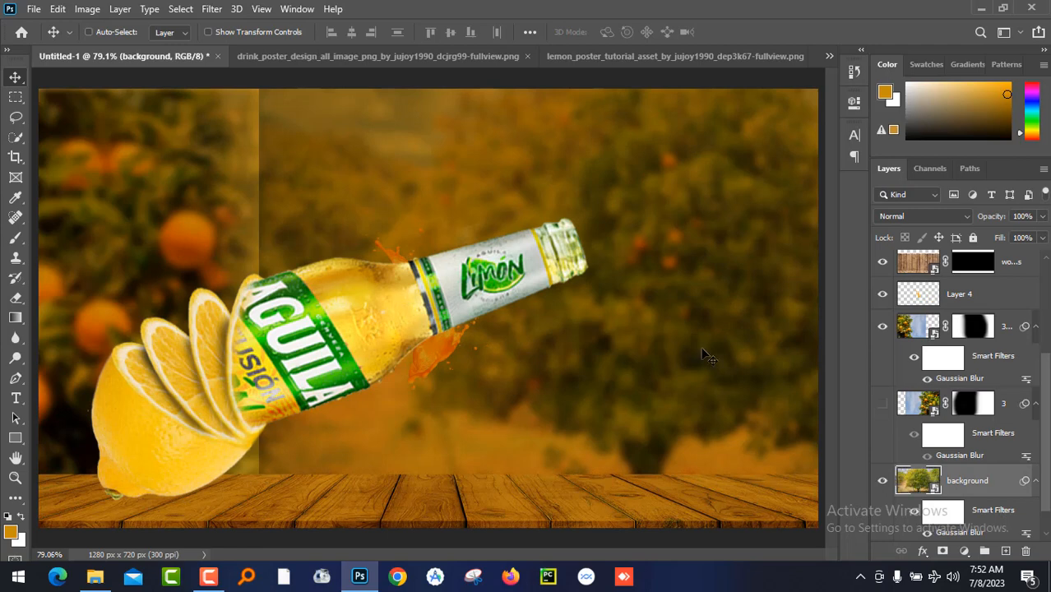
pyautogui.click(972, 238)
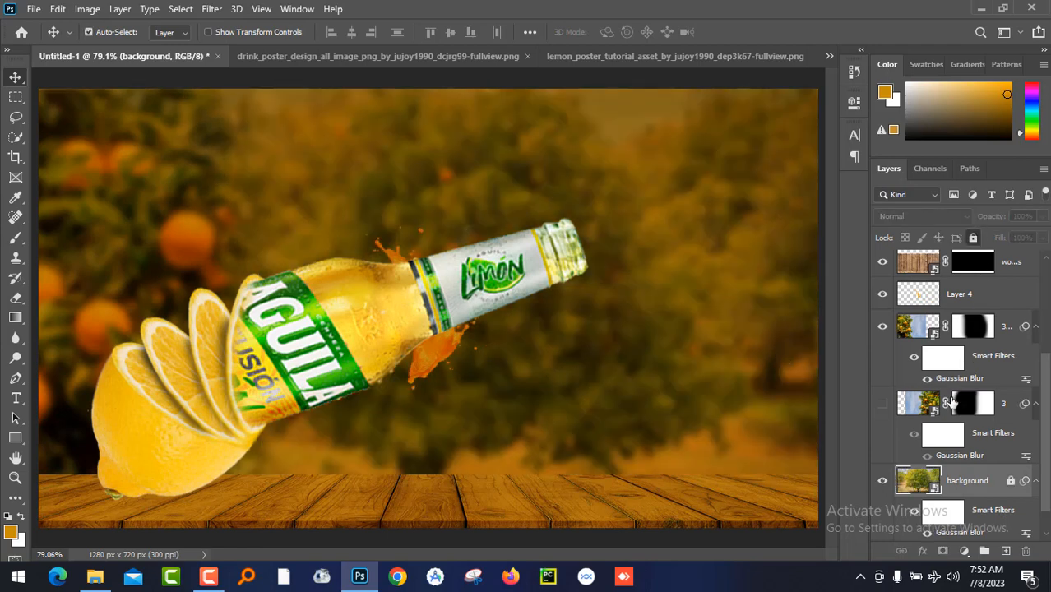
pyautogui.click(694, 371)
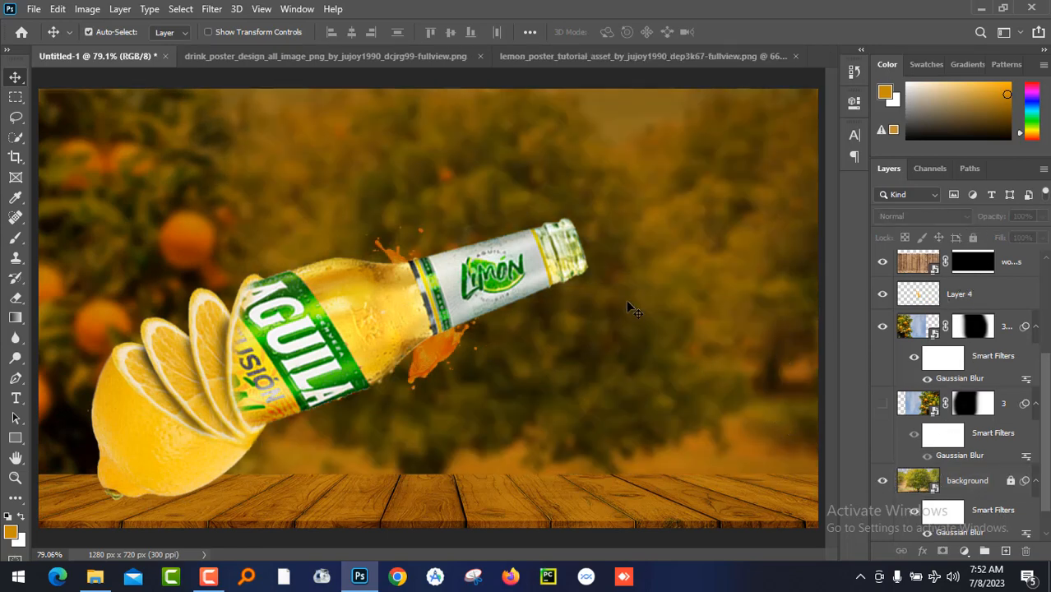
pyautogui.moveTo(627, 301); pyautogui.dragTo(712, 305)
pyautogui.moveTo(682, 312); pyautogui.dragTo(686, 359)
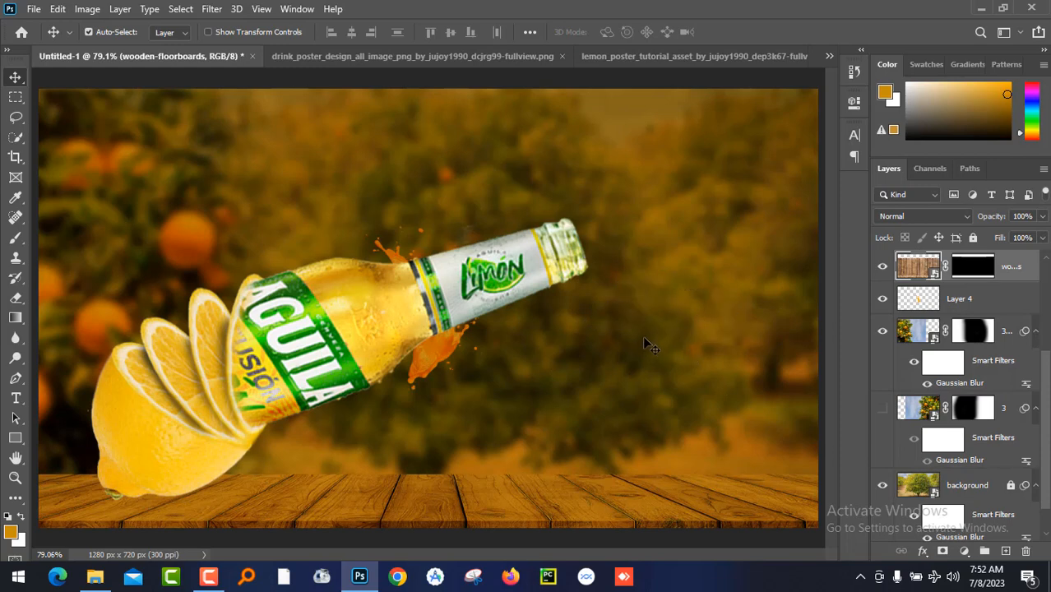
# - Bring Layer 4 with the splash directly above the gradient fill layer and move it beside the bottle's mouth
pyautogui.moveTo(449, 350); pyautogui.dragTo(688, 283)
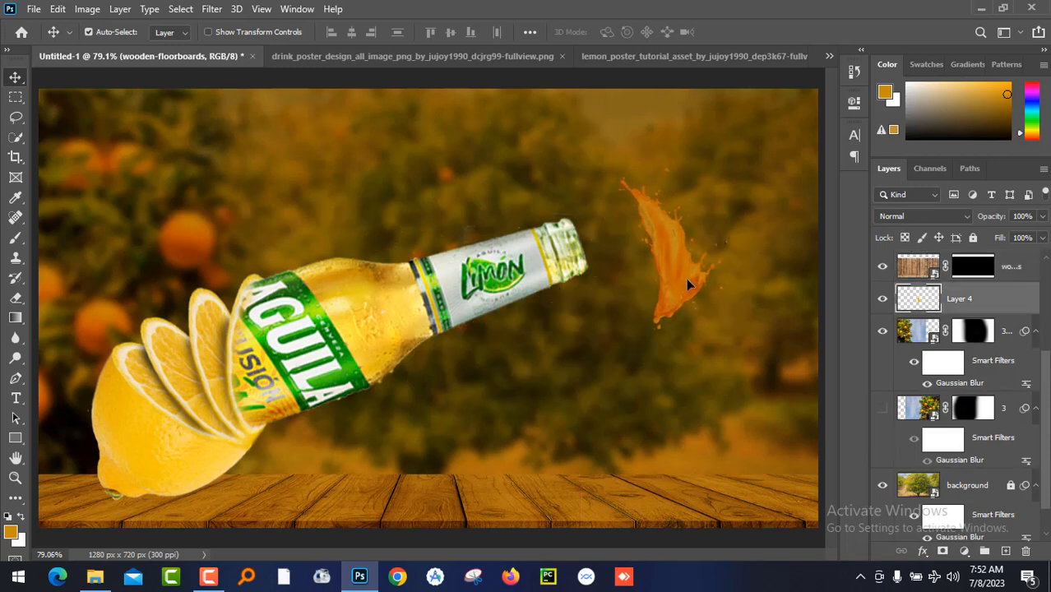
pyautogui.hotkey('ctrl', 't')
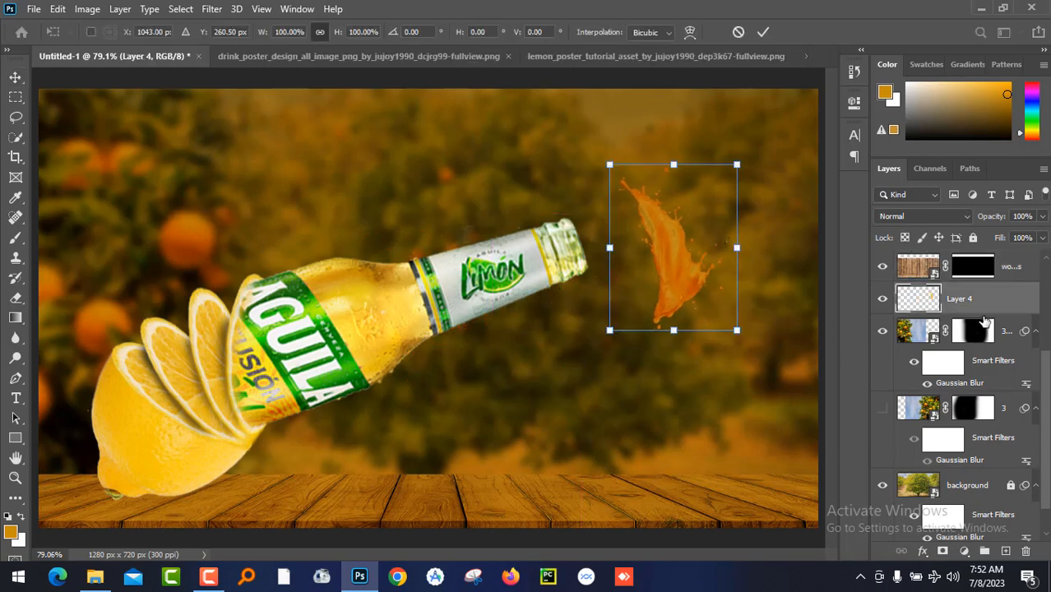
pyautogui.scroll(3, 989, 327)
pyautogui.moveTo(995, 456); pyautogui.dragTo(991, 397)
pyautogui.moveTo(663, 269); pyautogui.dragTo(581, 210)
# - Flip the splash vertically, rotate it to about -77.47° and position its wide end at the bottle's mouth
pyautogui.hotkey('ctrl', 't')
pyautogui.moveTo(661, 231); pyautogui.dragTo(616, 268)
pyautogui.moveTo(622, 222); pyautogui.dragTo(652, 242)
pyautogui.rightClick(622, 222)
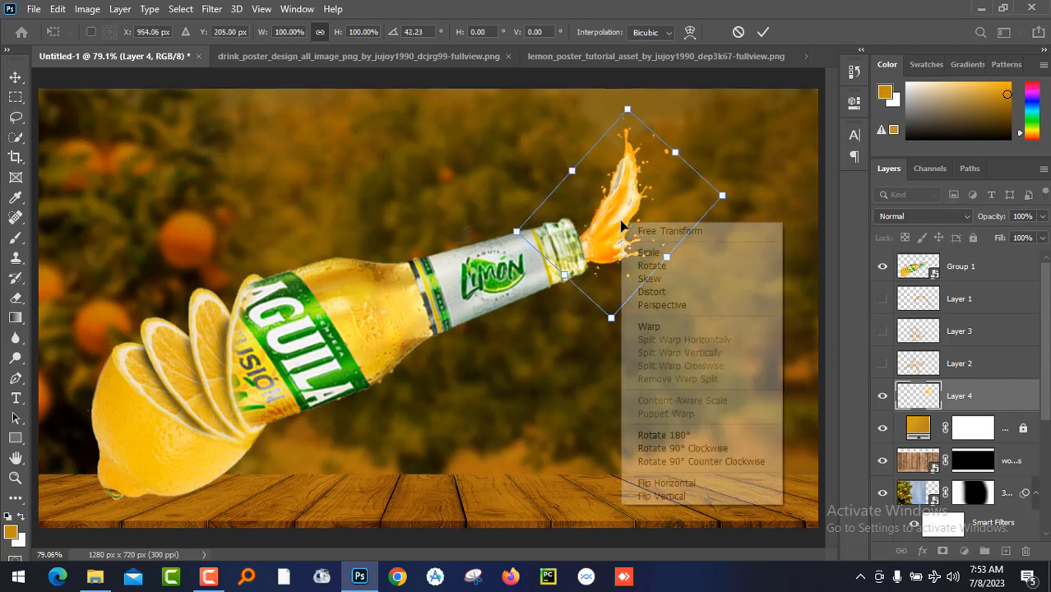
pyautogui.click(695, 497)
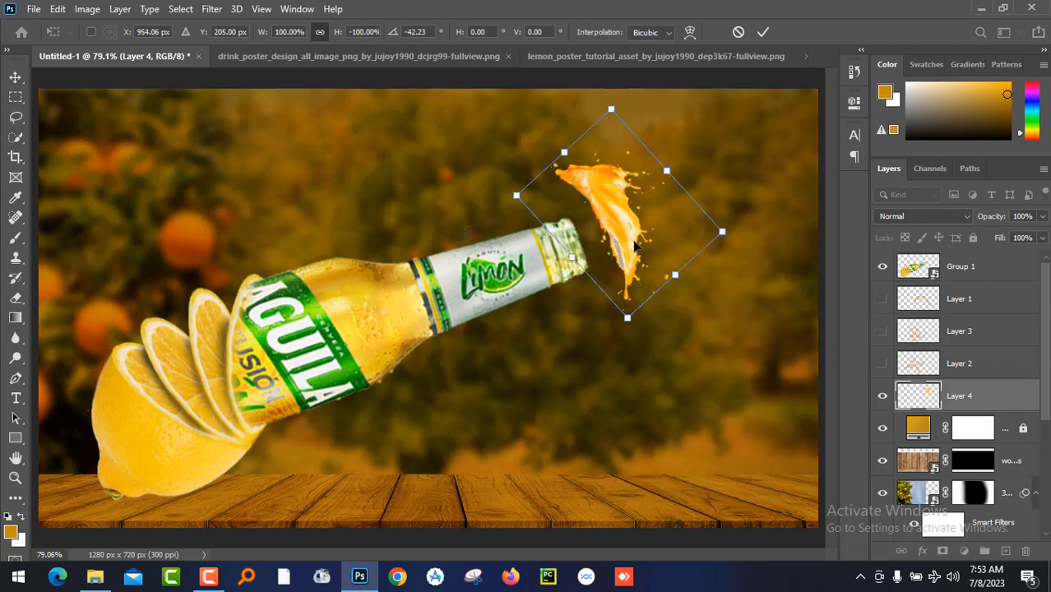
pyautogui.moveTo(634, 241); pyautogui.dragTo(665, 297)
pyautogui.moveTo(677, 398); pyautogui.dragTo(633, 270)
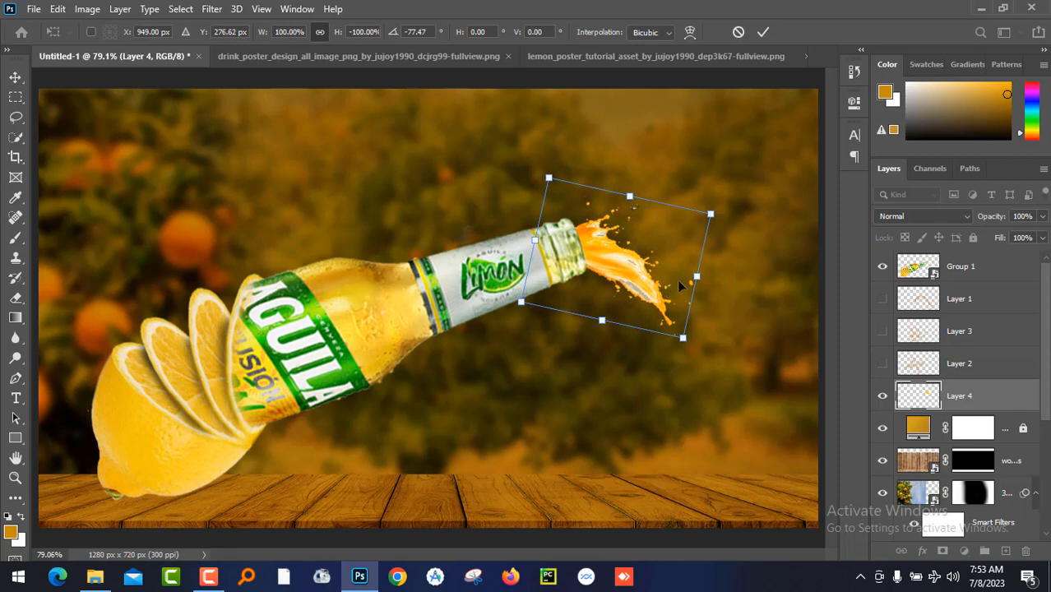
pyautogui.press('Return')
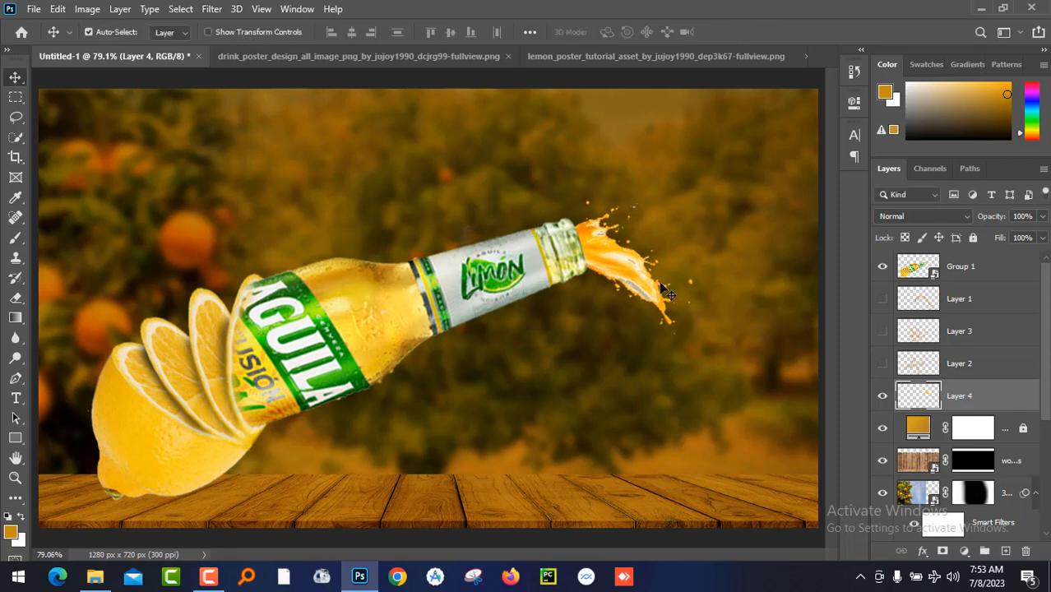
# - Enlarge the splash and realign it so it pours out of the bottle's mouth
pyautogui.hotkey('ctrl', 't')
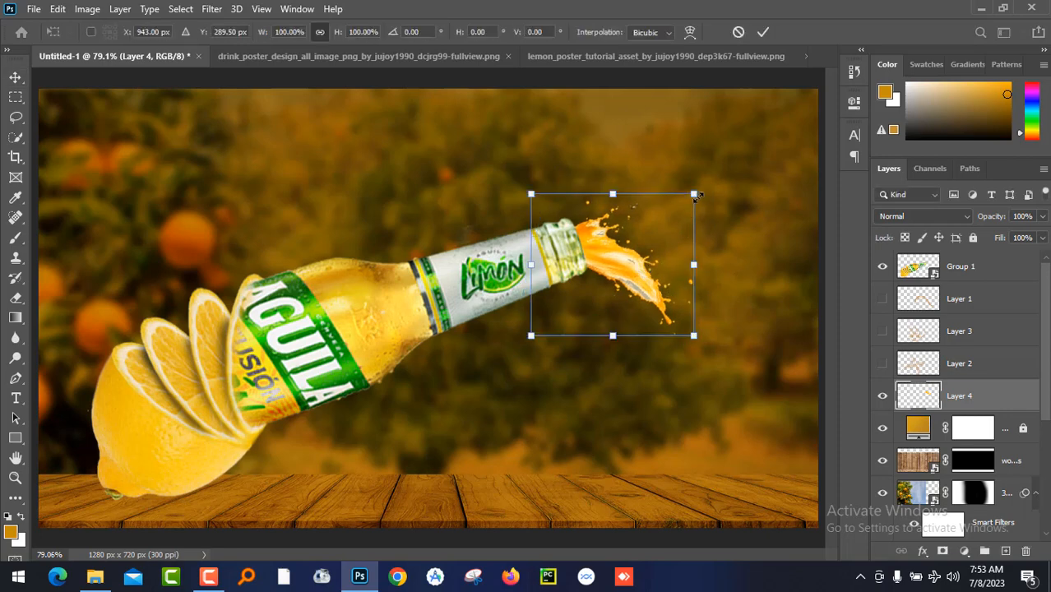
pyautogui.moveTo(680, 192); pyautogui.dragTo(731, 171)
pyautogui.moveTo(610, 259); pyautogui.dragTo(638, 262)
pyautogui.press('Return')
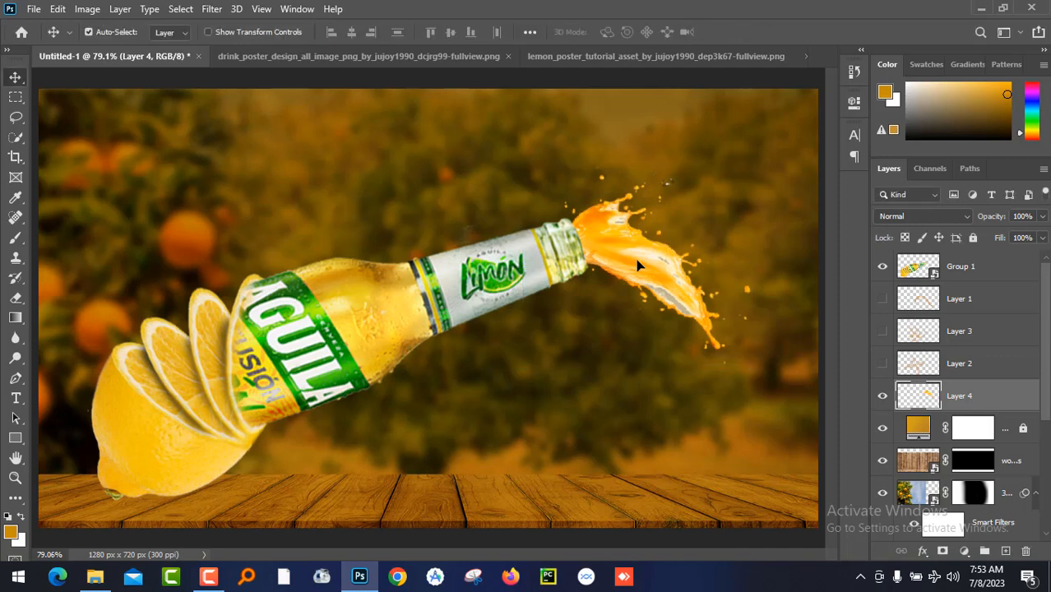
# - Add a Color Balance adjustment clipped to Layer 4, setting midtones Yellow–Blue to -89 and shifting them toward green and cyan
pyautogui.click(965, 550)
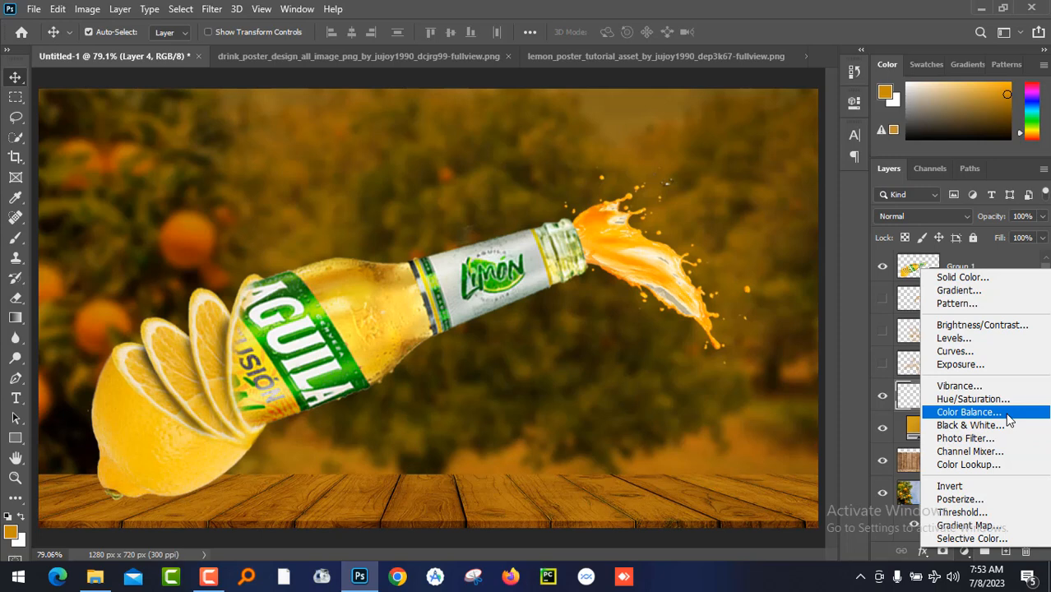
pyautogui.click(969, 412)
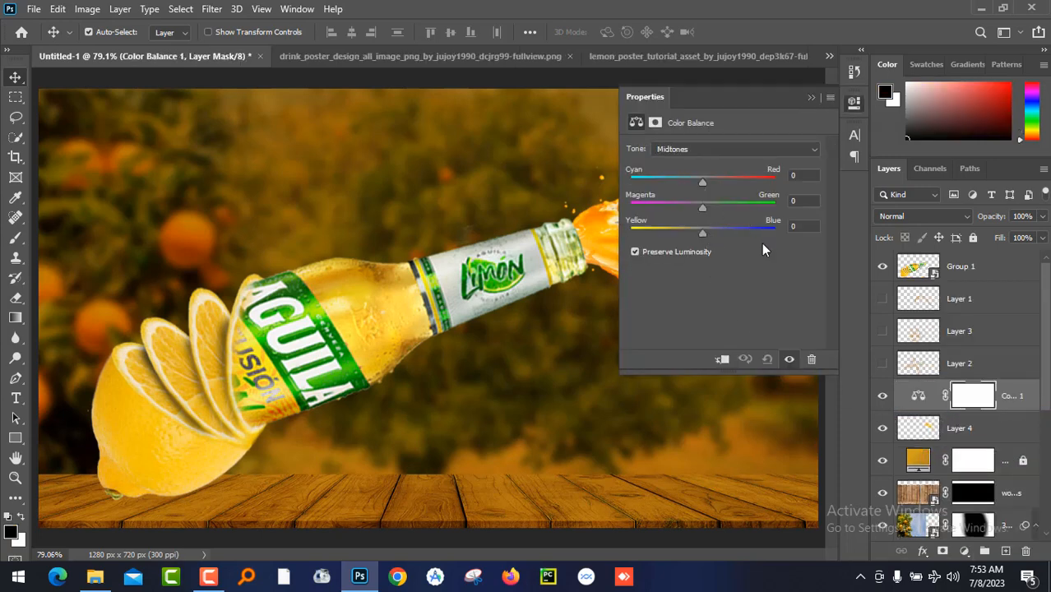
pyautogui.click(722, 360)
pyautogui.moveTo(703, 183)
pyautogui.mouseDown()
pyautogui.moveTo(722, 183)
pyautogui.moveTo(683, 183)
pyautogui.moveTo(701, 186)
pyautogui.mouseUp()
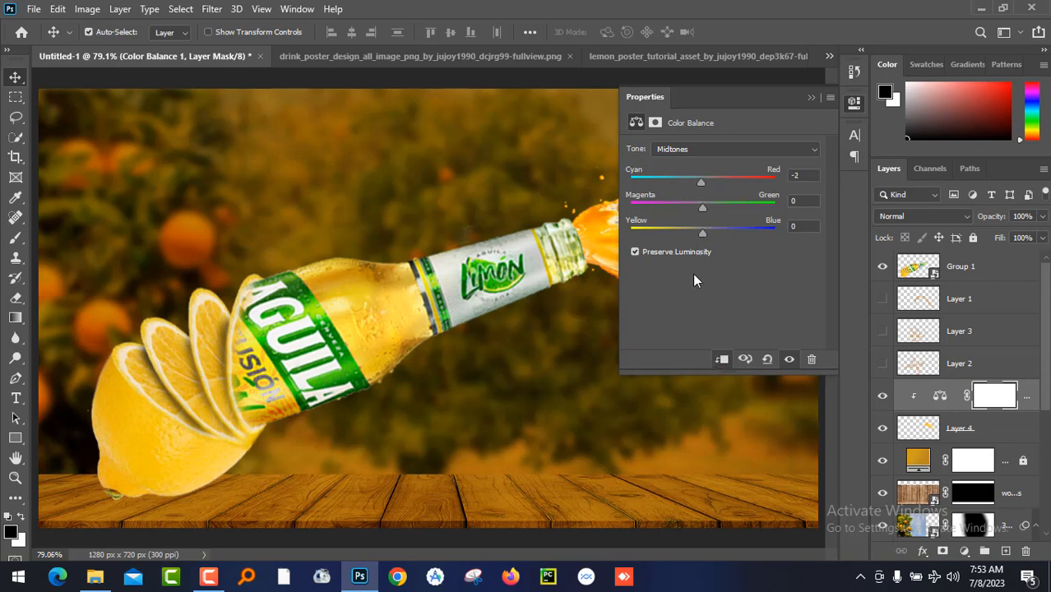
pyautogui.moveTo(701, 237); pyautogui.dragTo(640, 236)
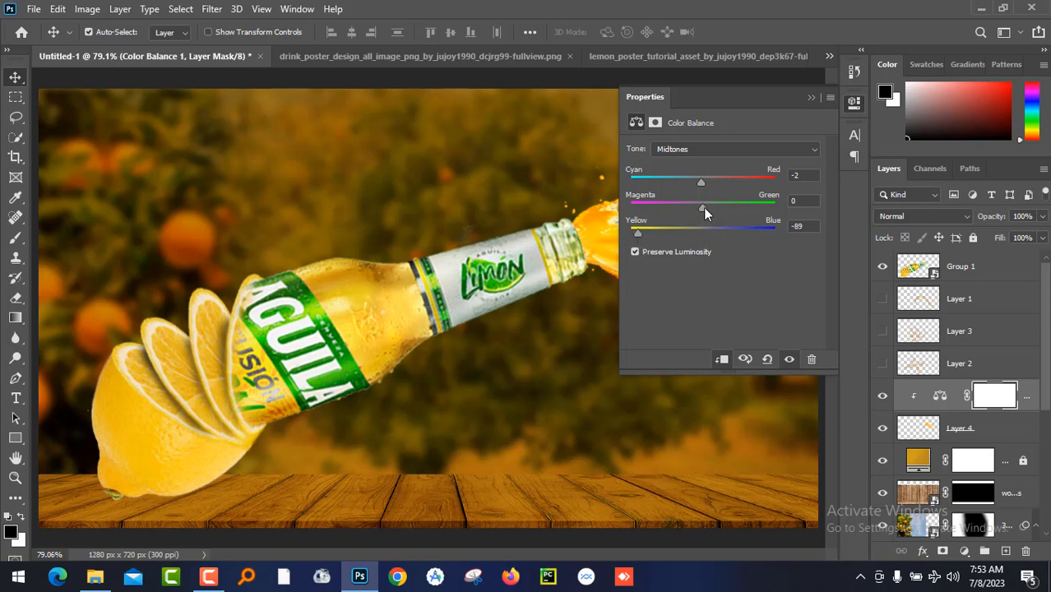
pyautogui.moveTo(704, 208); pyautogui.dragTo(727, 215)
pyautogui.moveTo(701, 181); pyautogui.dragTo(655, 195)
pyautogui.click(812, 97)
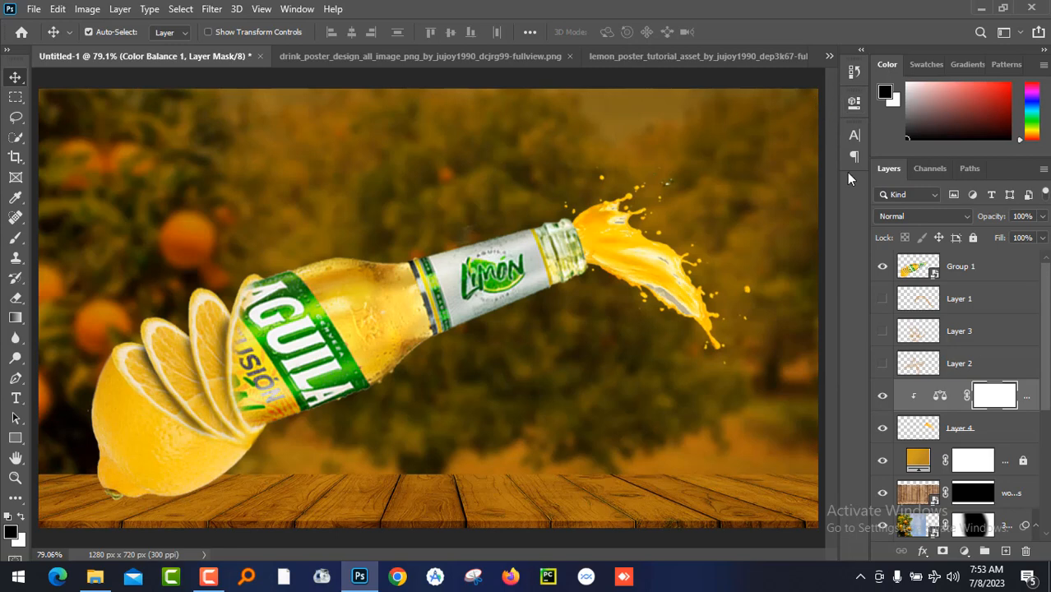
# - Compare the splash with and without the Color Balance adjustment
pyautogui.click(882, 398)
pyautogui.click(882, 399)
pyautogui.click(882, 398)
pyautogui.click(882, 398)
pyautogui.scroll(-5, 1022, 459)
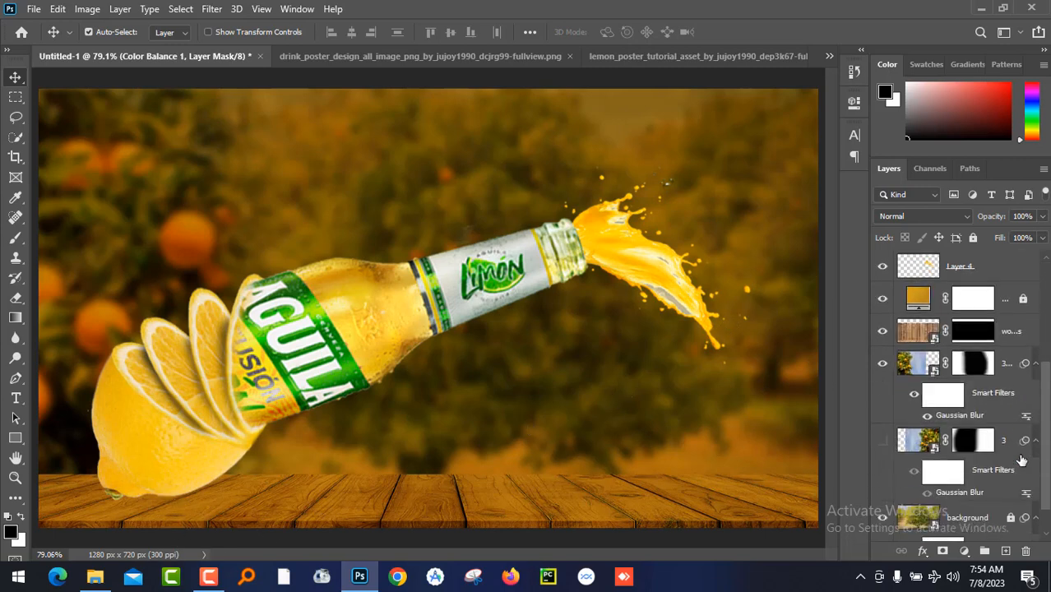
# - Create a new layer directly beneath the Group 1 layer containing the bottle and lemon
pyautogui.click(191, 458)
pyautogui.click(882, 266)
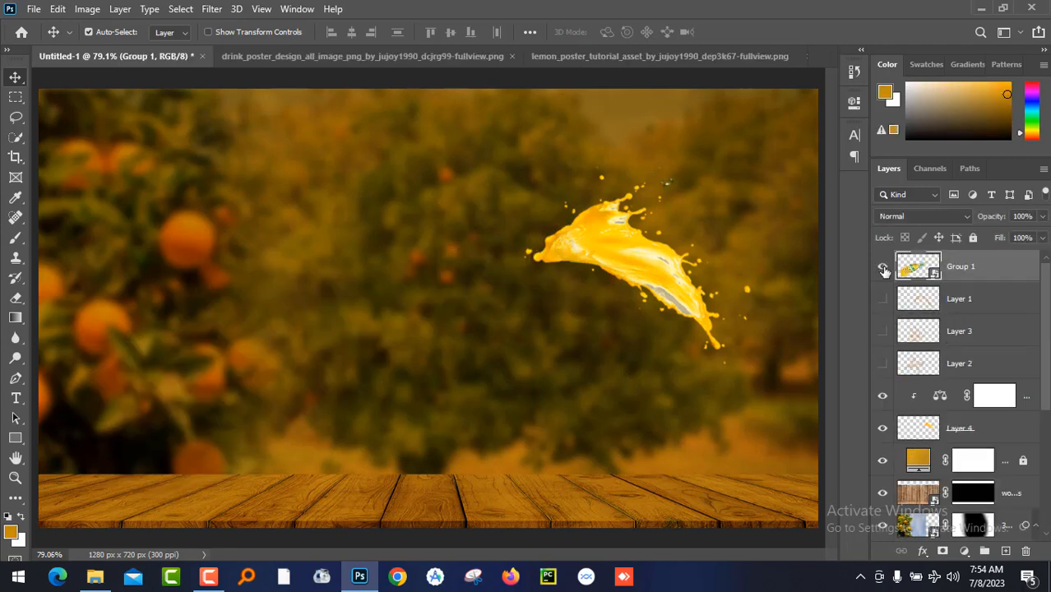
pyautogui.click(882, 266)
pyautogui.click(1006, 551)
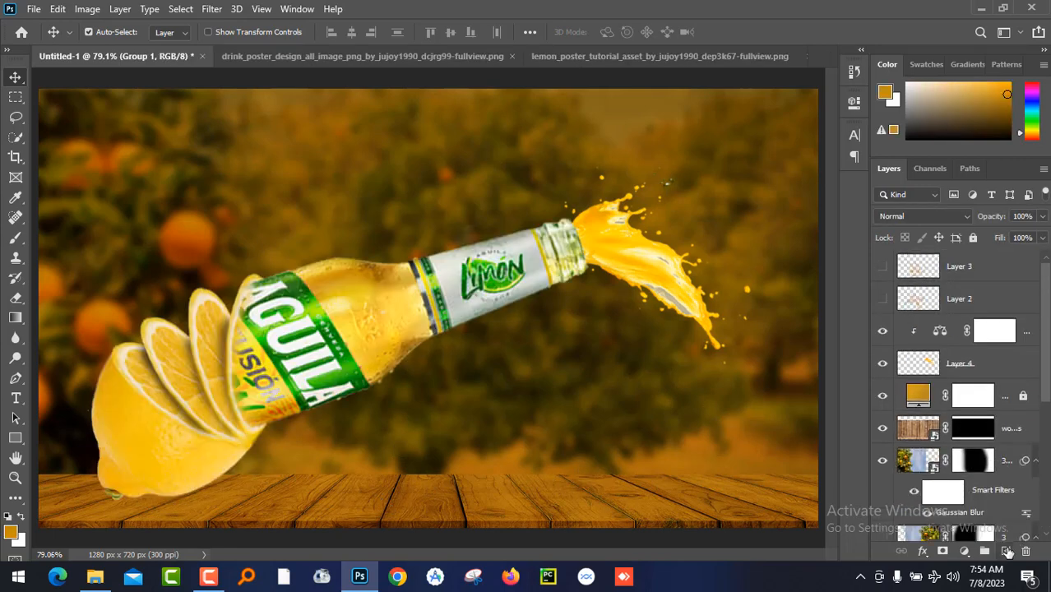
pyautogui.moveTo(939, 277); pyautogui.dragTo(942, 319)
# - Ready the Brush tool with a near-black foreground color for painting a shadow
pyautogui.click(14, 237)
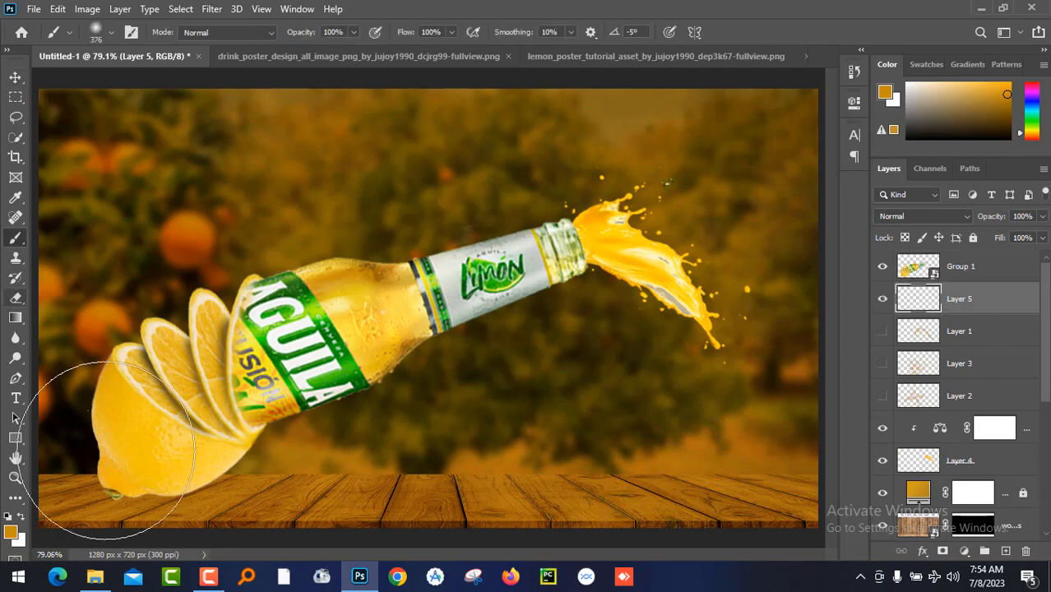
pyautogui.click(11, 532)
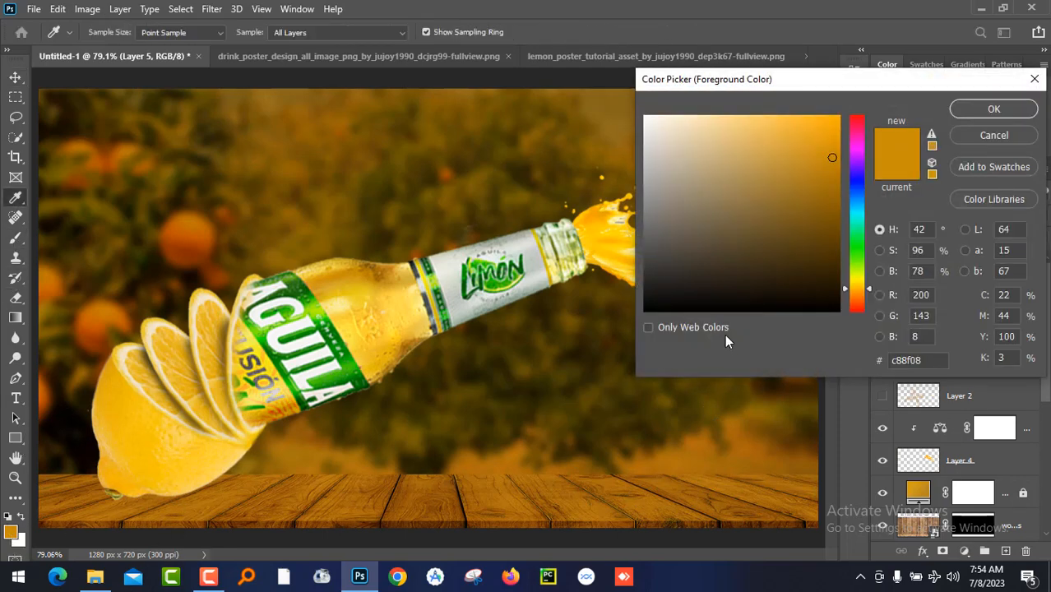
pyautogui.click(652, 294)
pyautogui.press('Return')
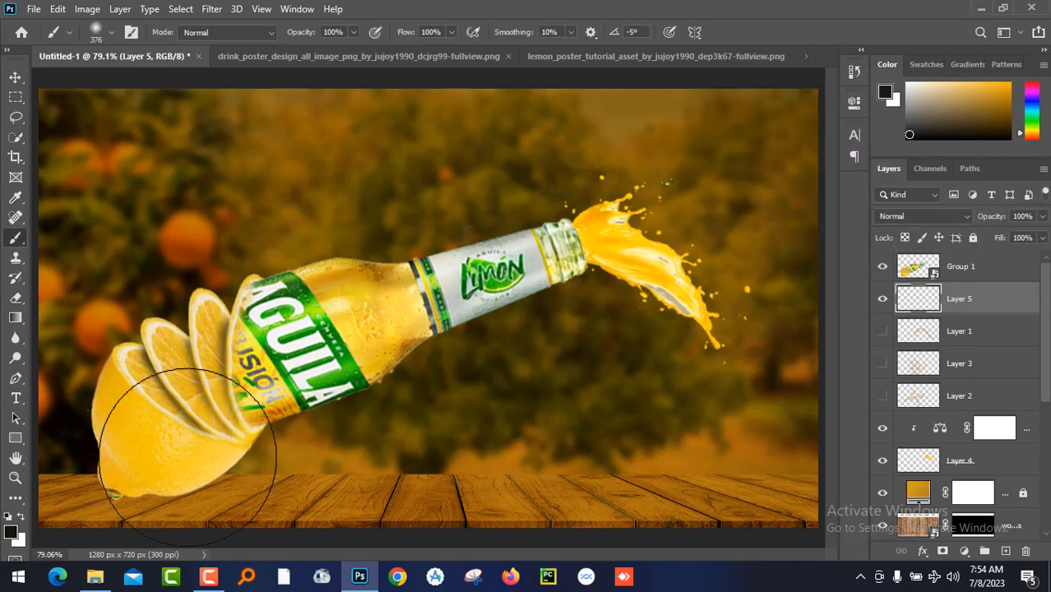
# - Reduce the brush size to 90 and paint a soft dark shadow on Layer 5 along the lemon's underside, redoing the first stroke
pyautogui.press('[')
pyautogui.press('[')
pyautogui.press('[')
pyautogui.press('[')
pyautogui.press('[')
pyautogui.press('[')
pyautogui.press('[')
pyautogui.press('[')
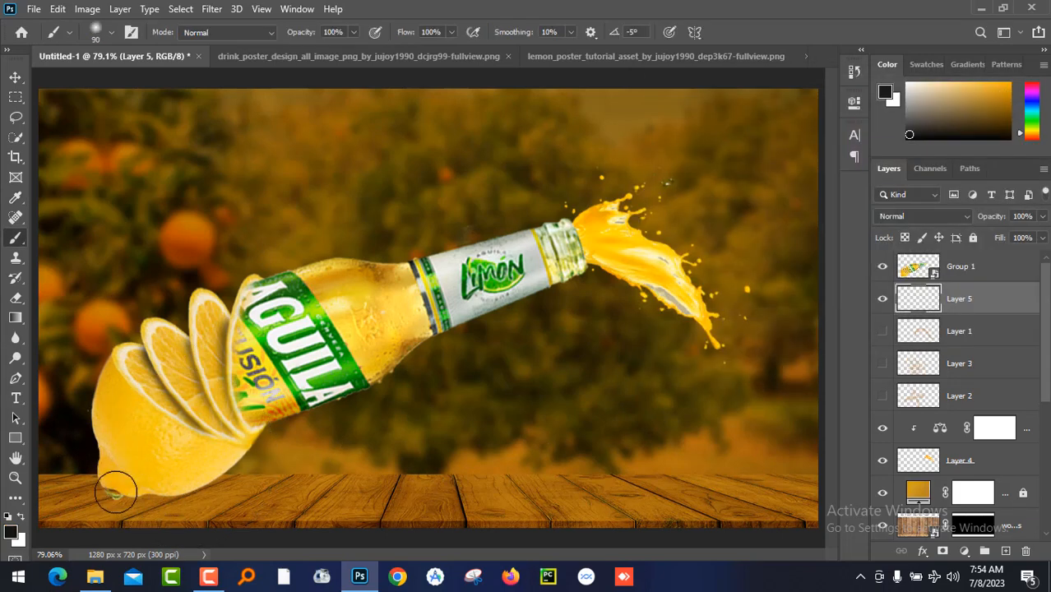
pyautogui.moveTo(113, 494); pyautogui.dragTo(197, 487)
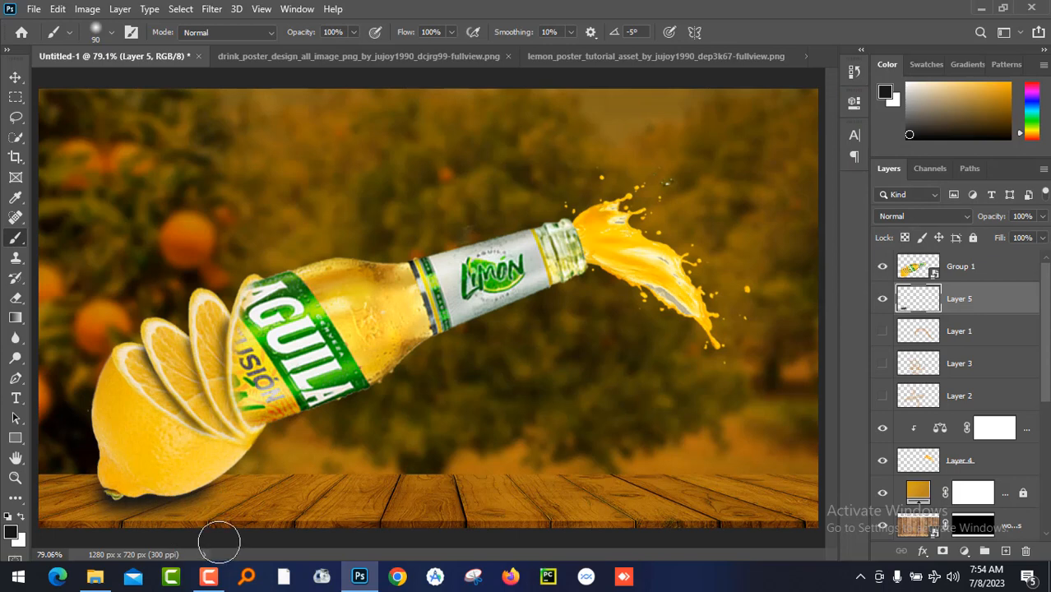
pyautogui.hotkey('ctrl', 'z')
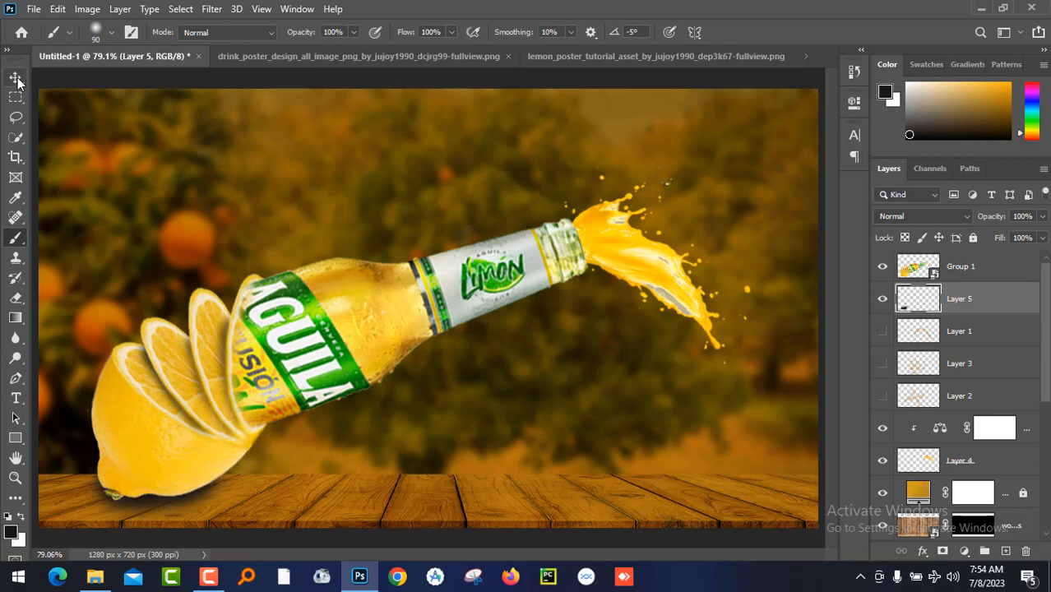
pyautogui.press('v')
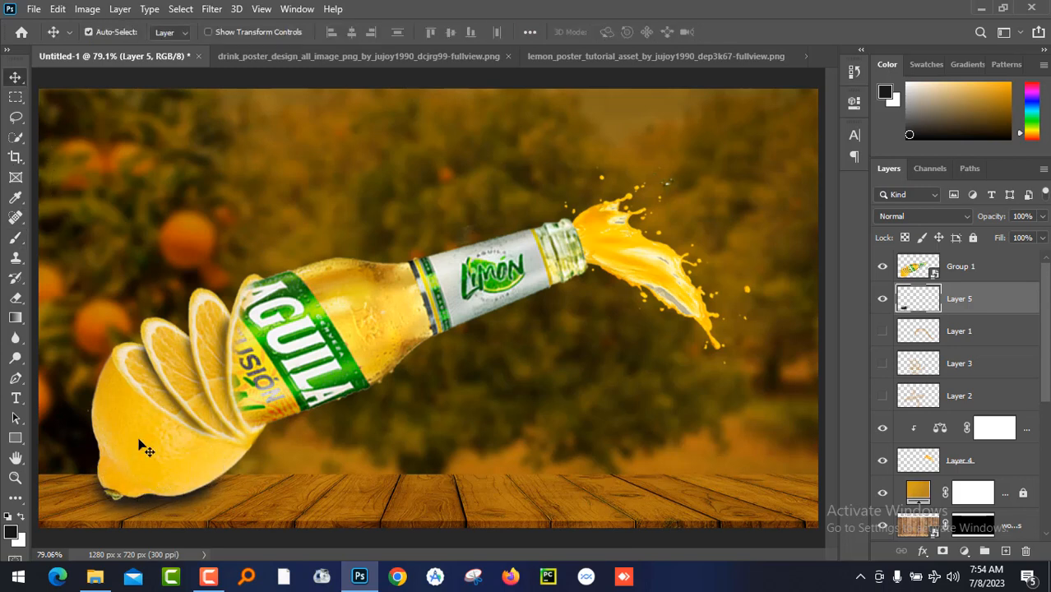
pyautogui.click(1042, 216)
pyautogui.moveTo(1024, 239); pyautogui.dragTo(1017, 239)
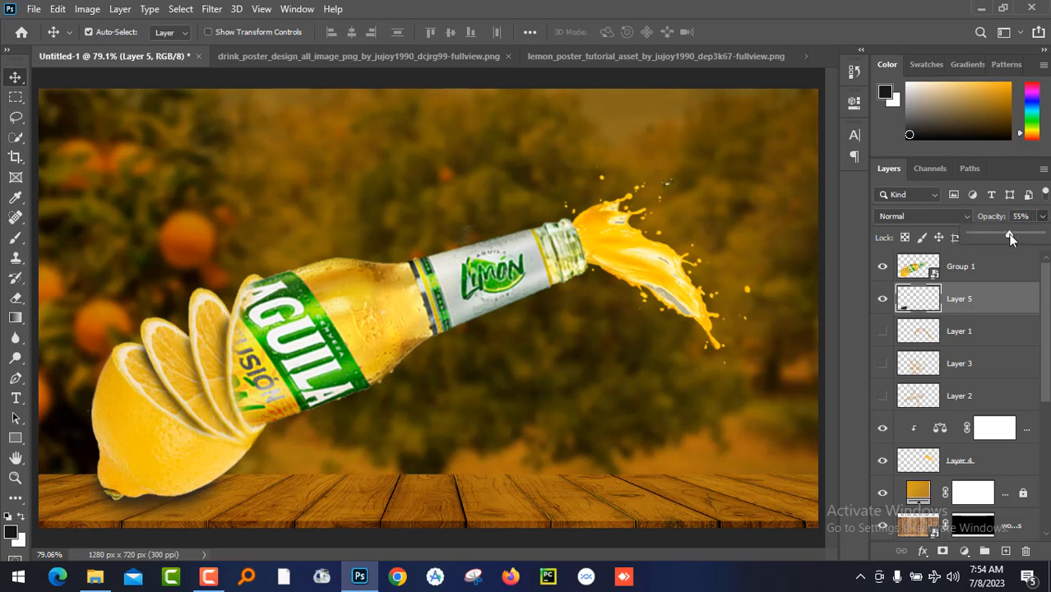
pyautogui.press('Escape')
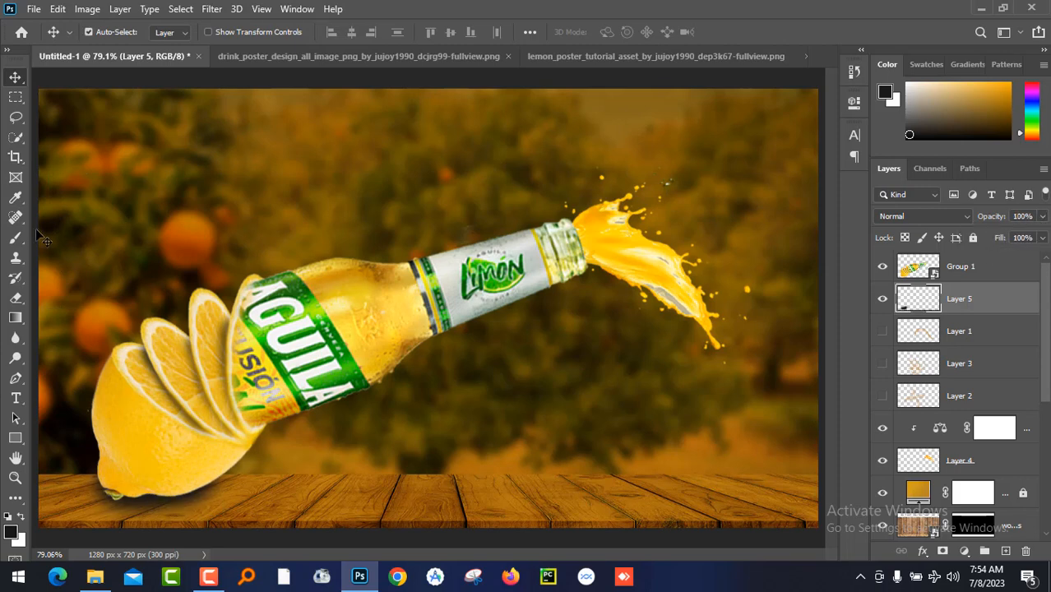
# - Refine the shadow beneath the lemon and soften it by lowering Layer 5's opacity
pyautogui.moveTo(172, 500)
pyautogui.mouseDown()
pyautogui.moveTo(182, 519)
pyautogui.moveTo(188, 506)
pyautogui.mouseUp()
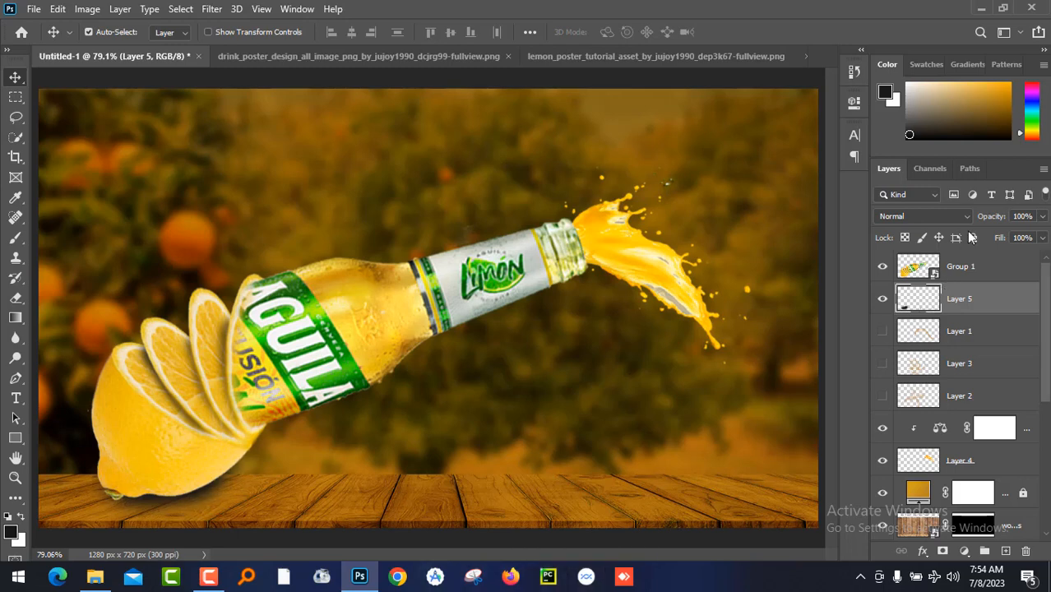
pyautogui.click(1042, 217)
pyautogui.click(1011, 234)
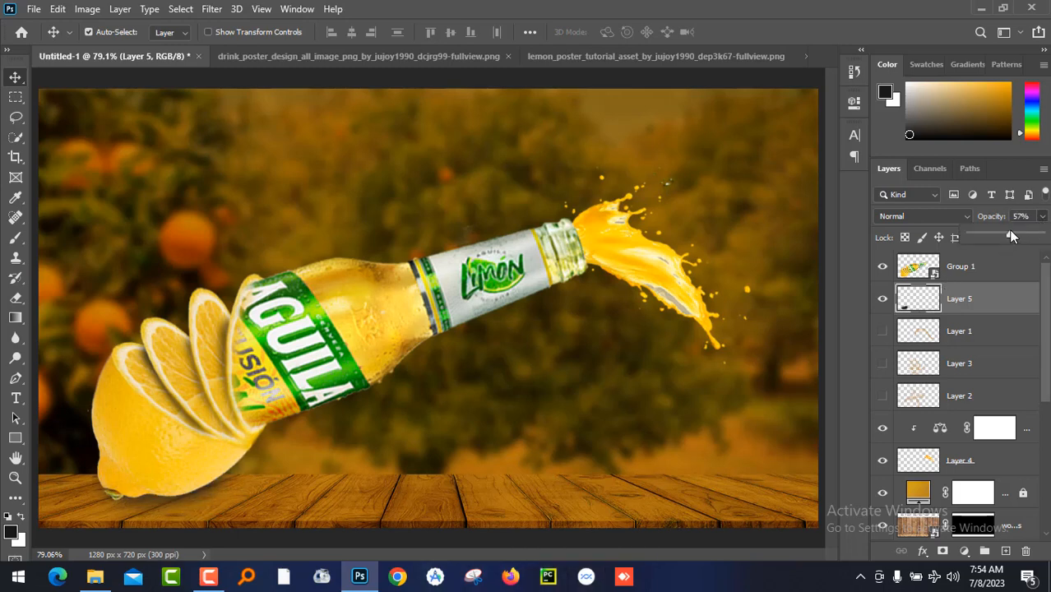
pyautogui.moveTo(1011, 234); pyautogui.dragTo(1020, 235)
pyautogui.click(15, 76)
pyautogui.click(314, 475)
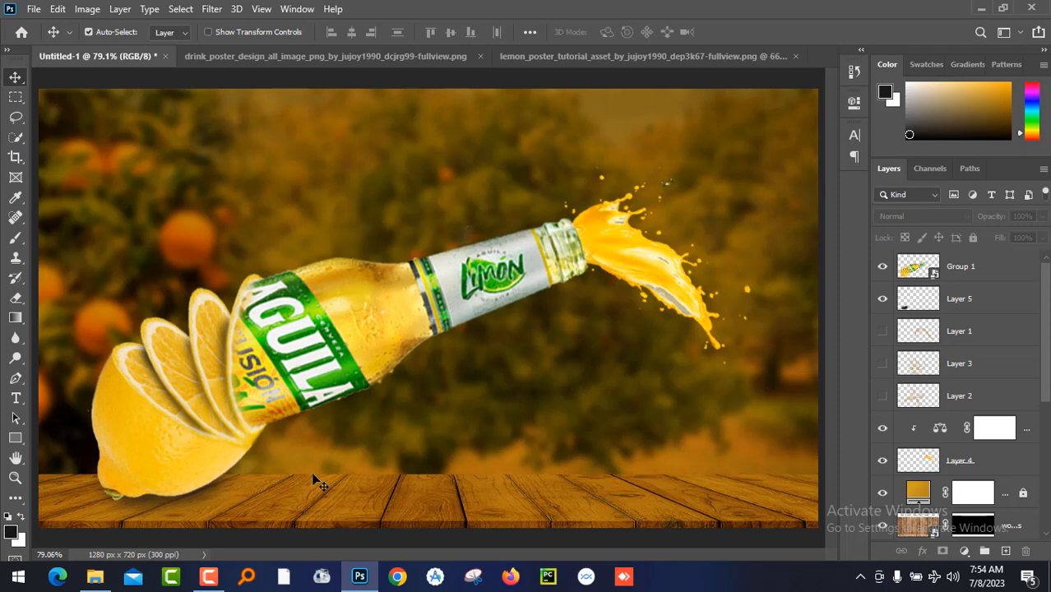